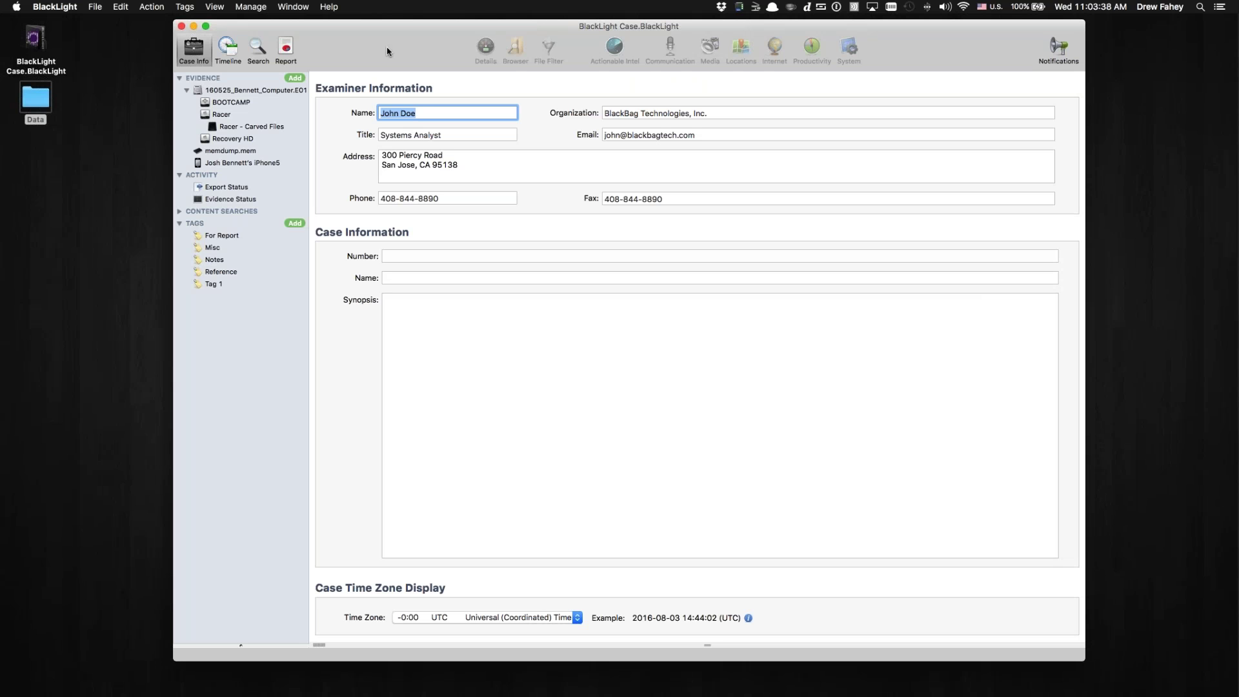
pyautogui.press('super+w')
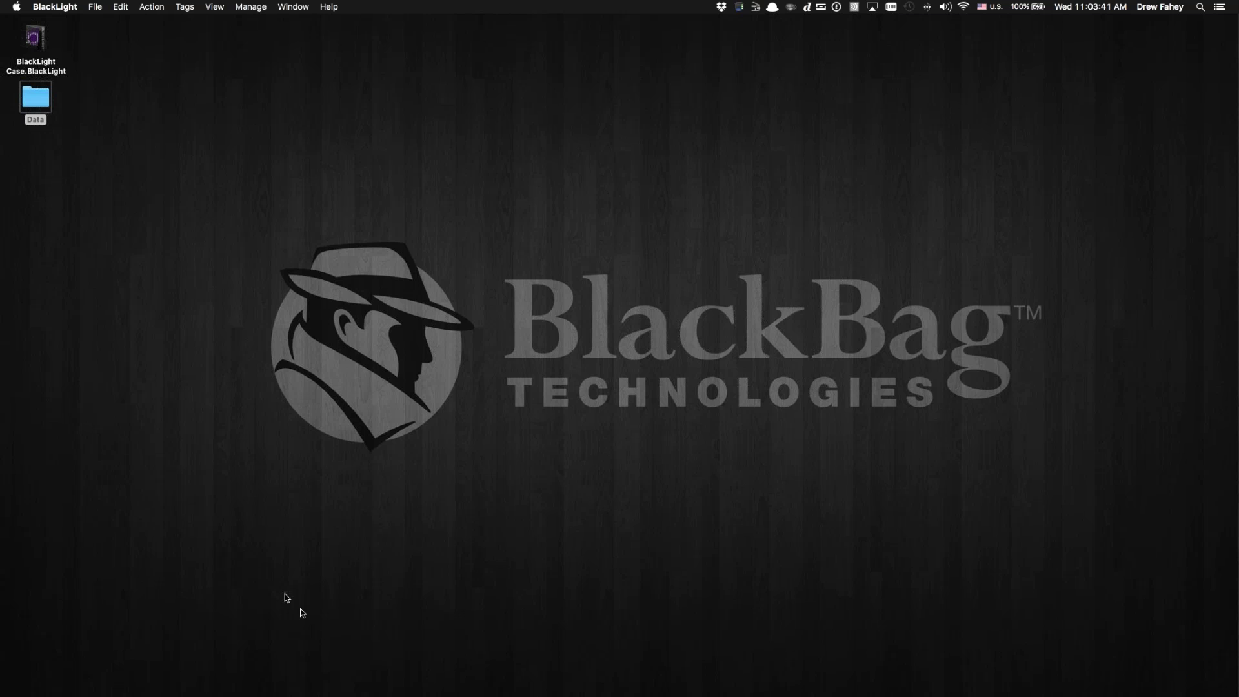
pyautogui.moveTo(555, 696); pyautogui.dragTo(613, 368)
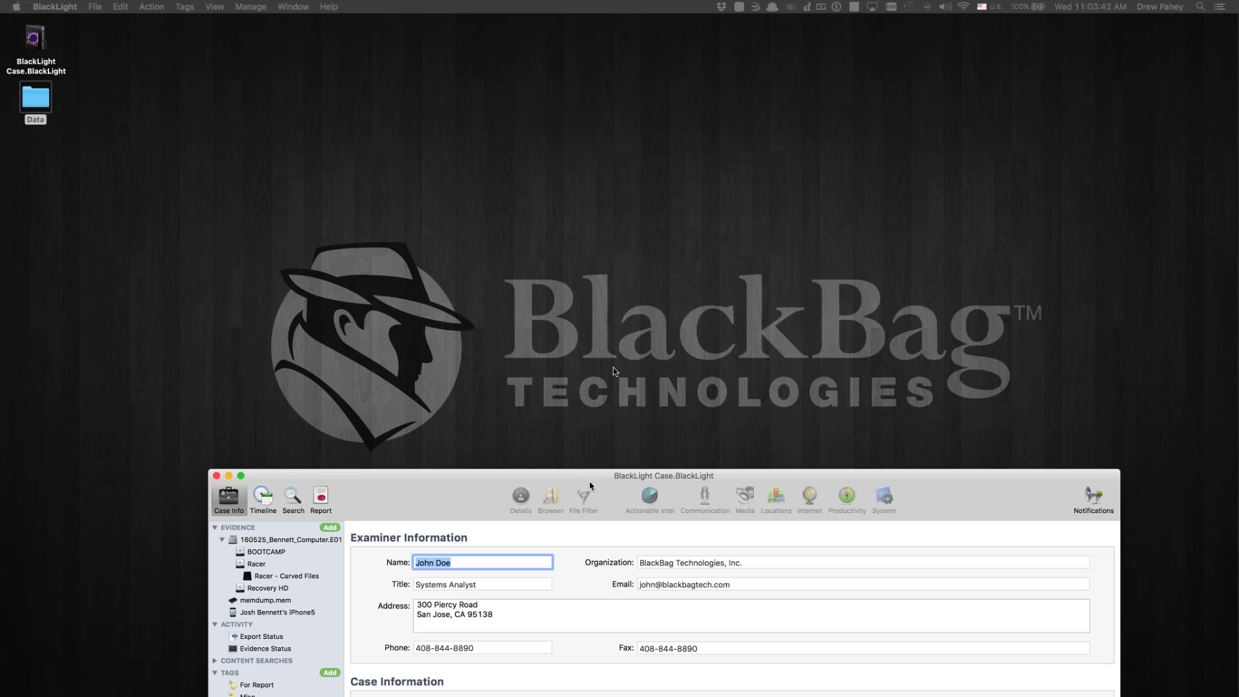
pyautogui.moveTo(590, 485); pyautogui.dragTo(530, 36)
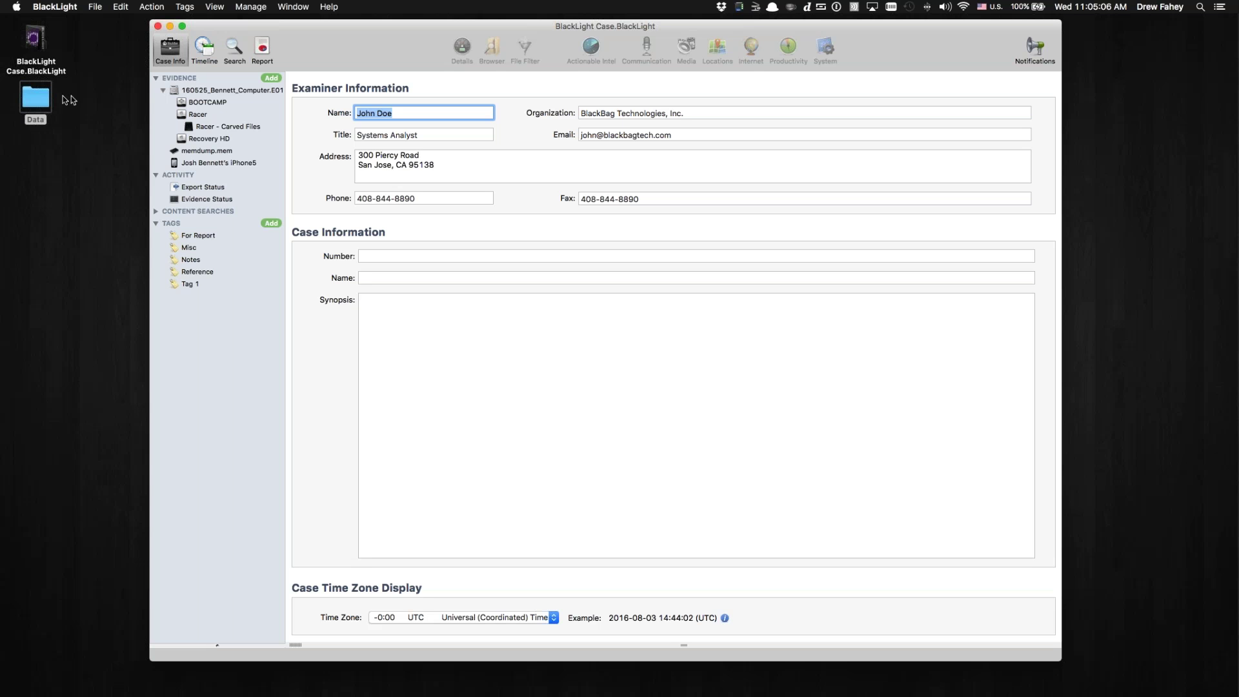
# Add the disk image cfreds_2015_data_leakage_pc.E01 from the Data folder's CFREDs subfolder to the case as evidence.
pyautogui.click(35, 98)
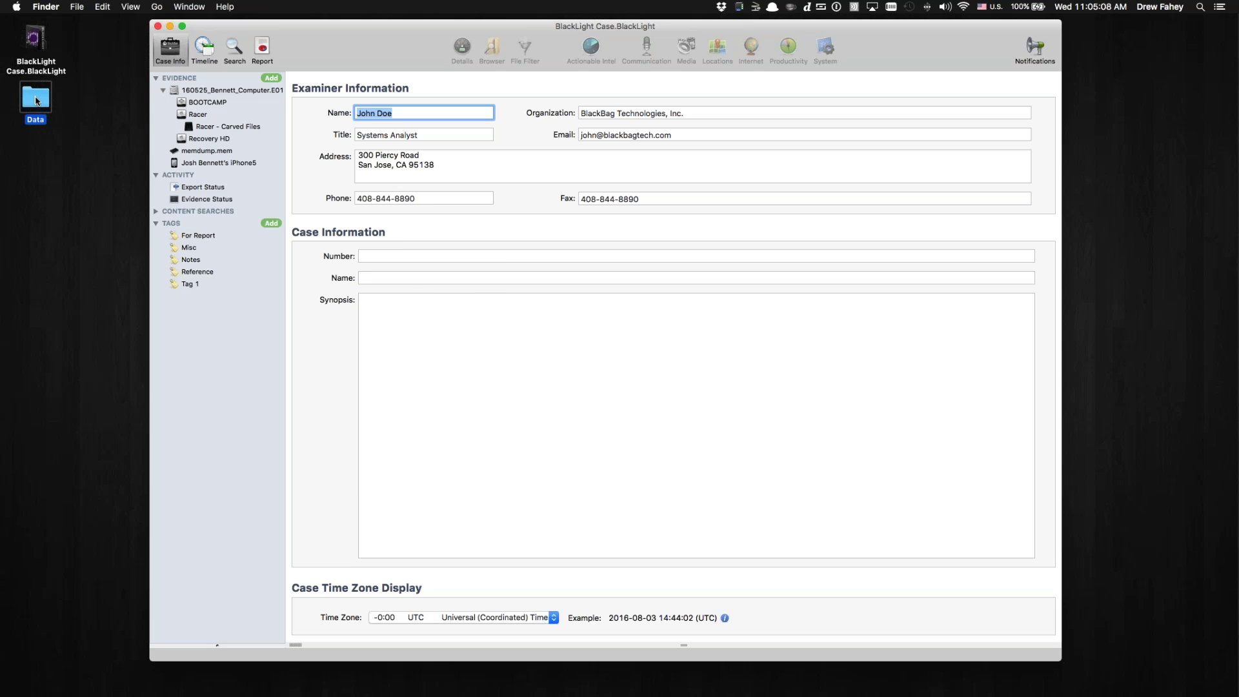
pyautogui.doubleClick(36, 98)
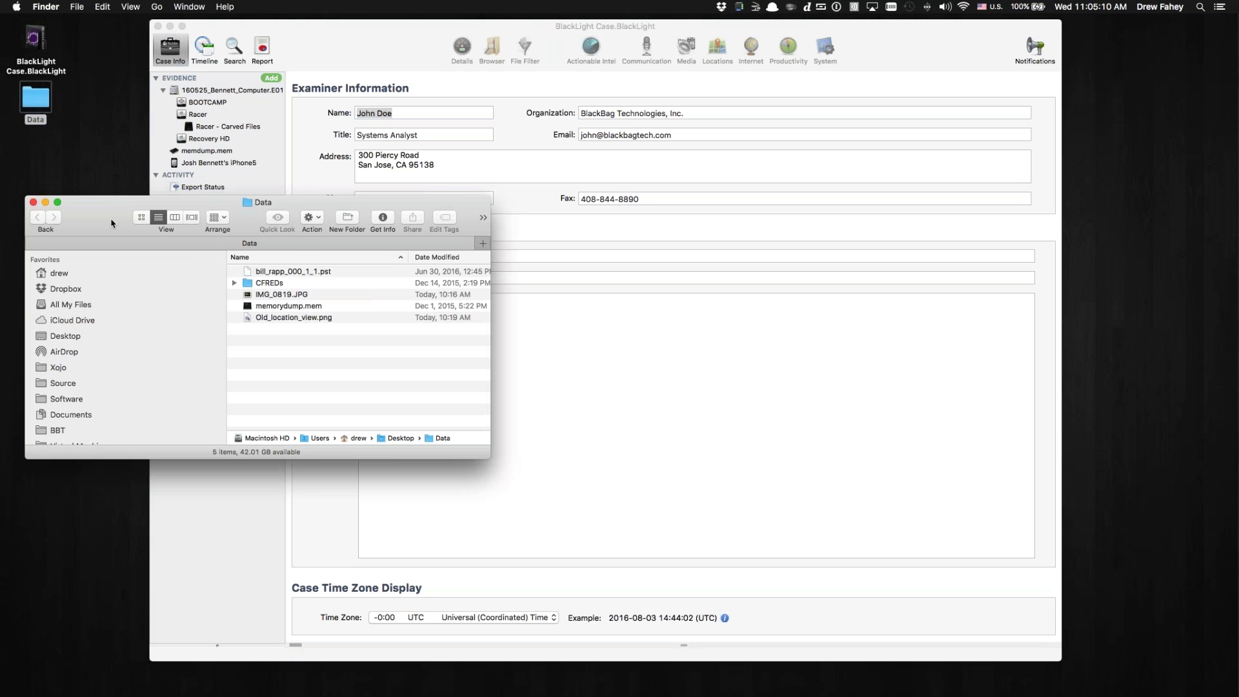
pyautogui.moveTo(111, 223); pyautogui.dragTo(113, 339)
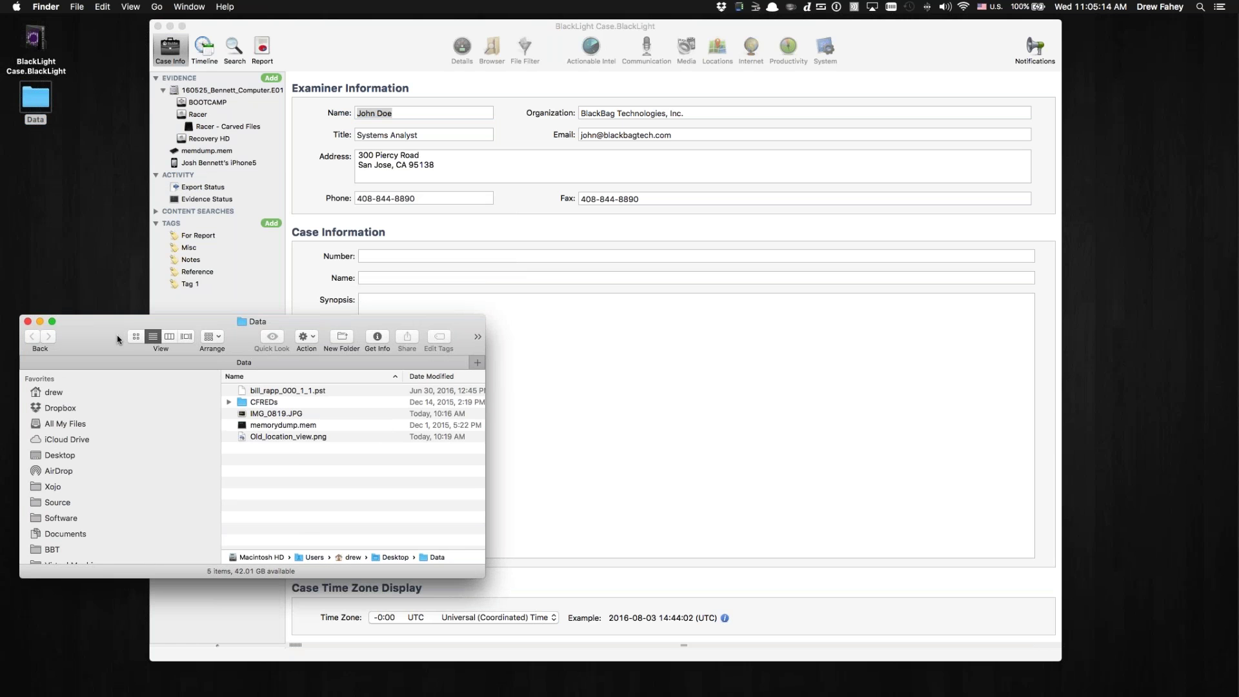
pyautogui.click(227, 403)
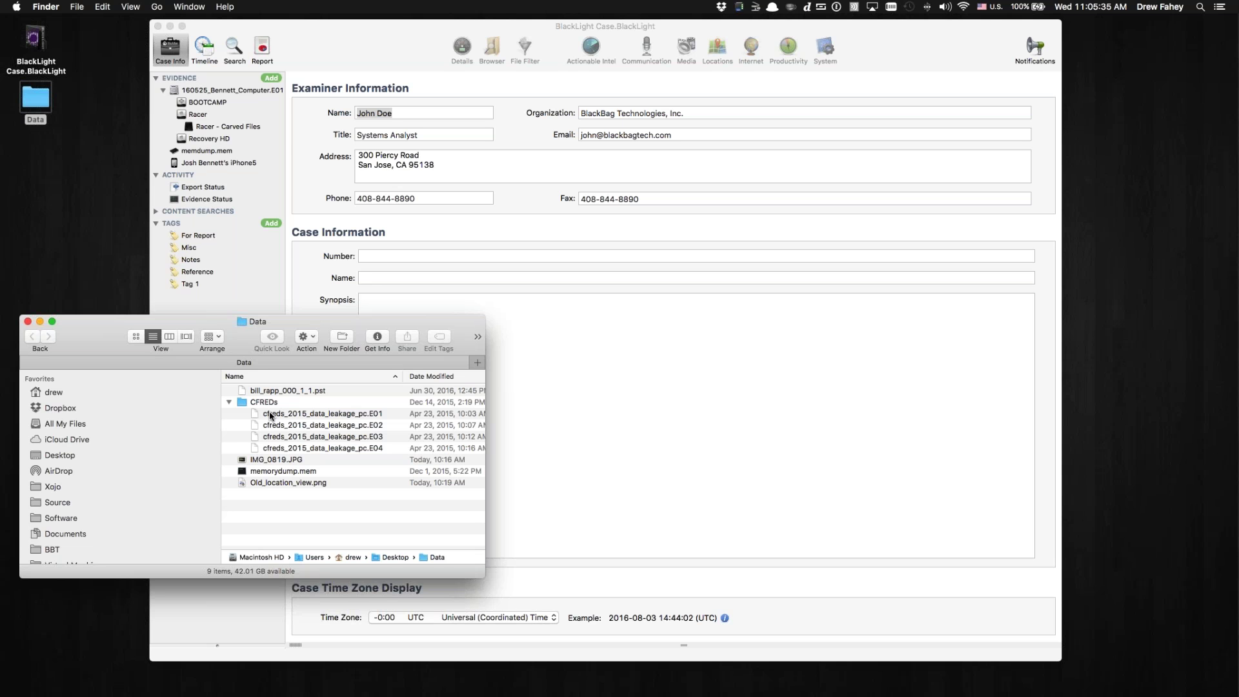
pyautogui.moveTo(321, 426); pyautogui.dragTo(239, 145)
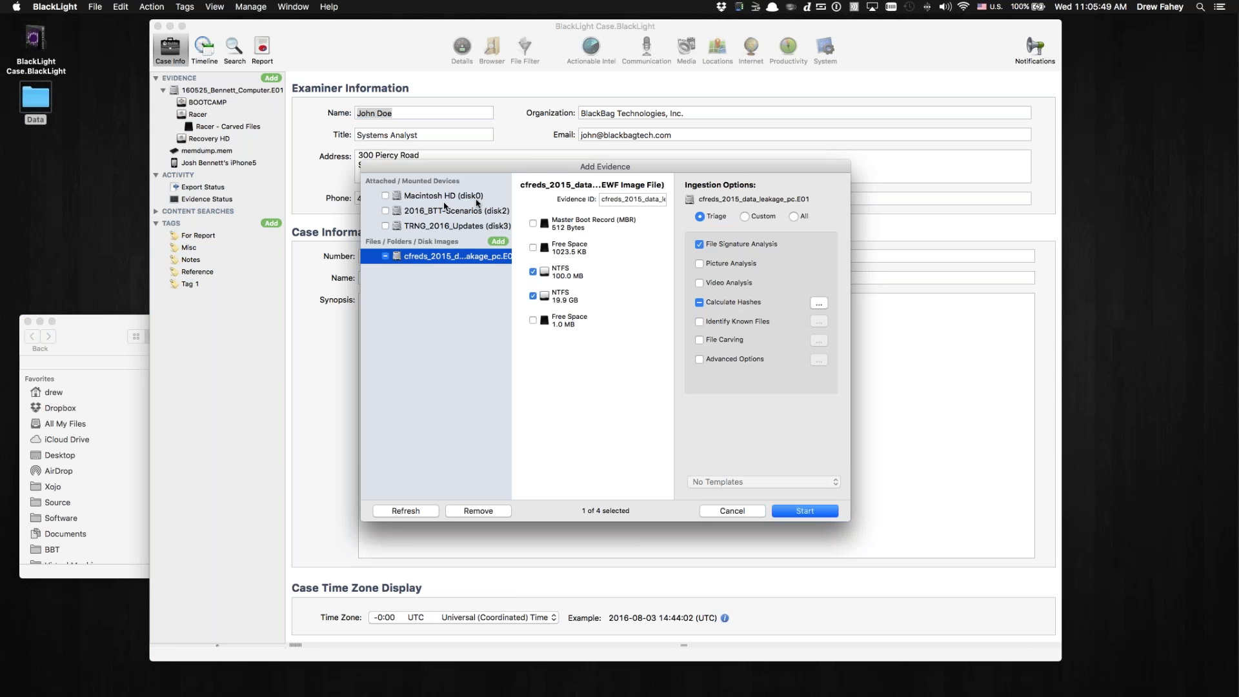
# Move and widen the Add Evidence dialog, and widen its source list to show the full image file name.
pyautogui.moveTo(533, 167); pyautogui.dragTo(456, 119)
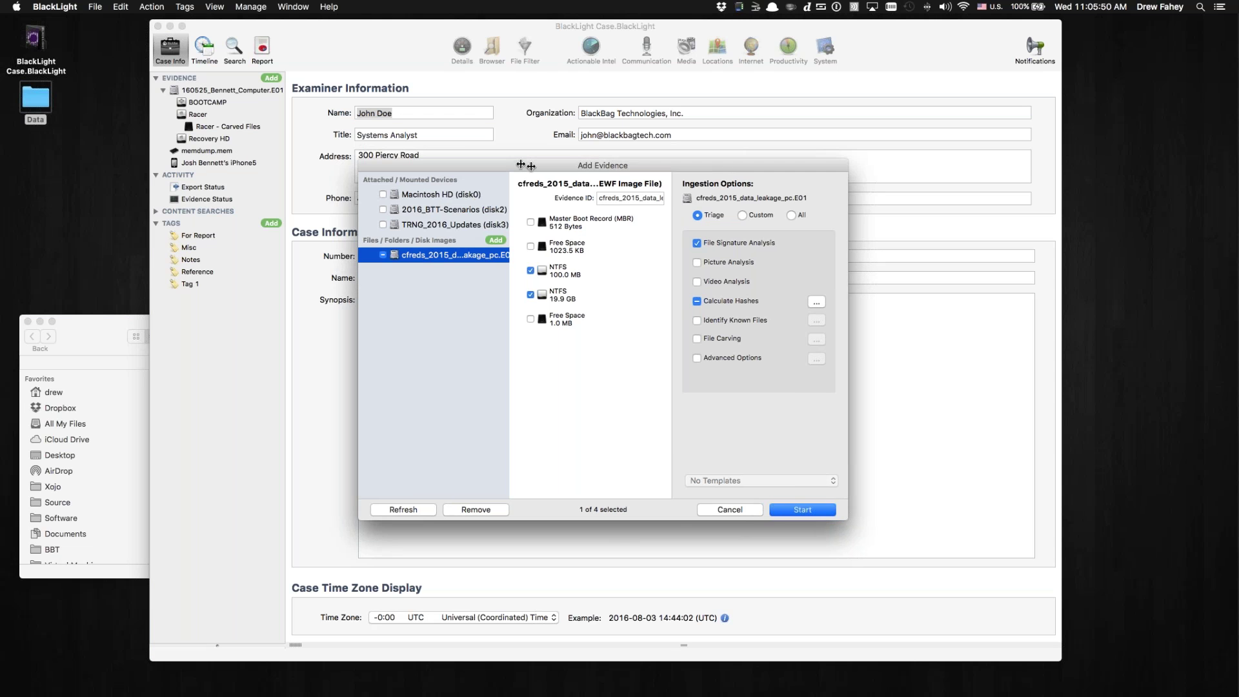
pyautogui.moveTo(769, 472); pyautogui.dragTo(906, 469)
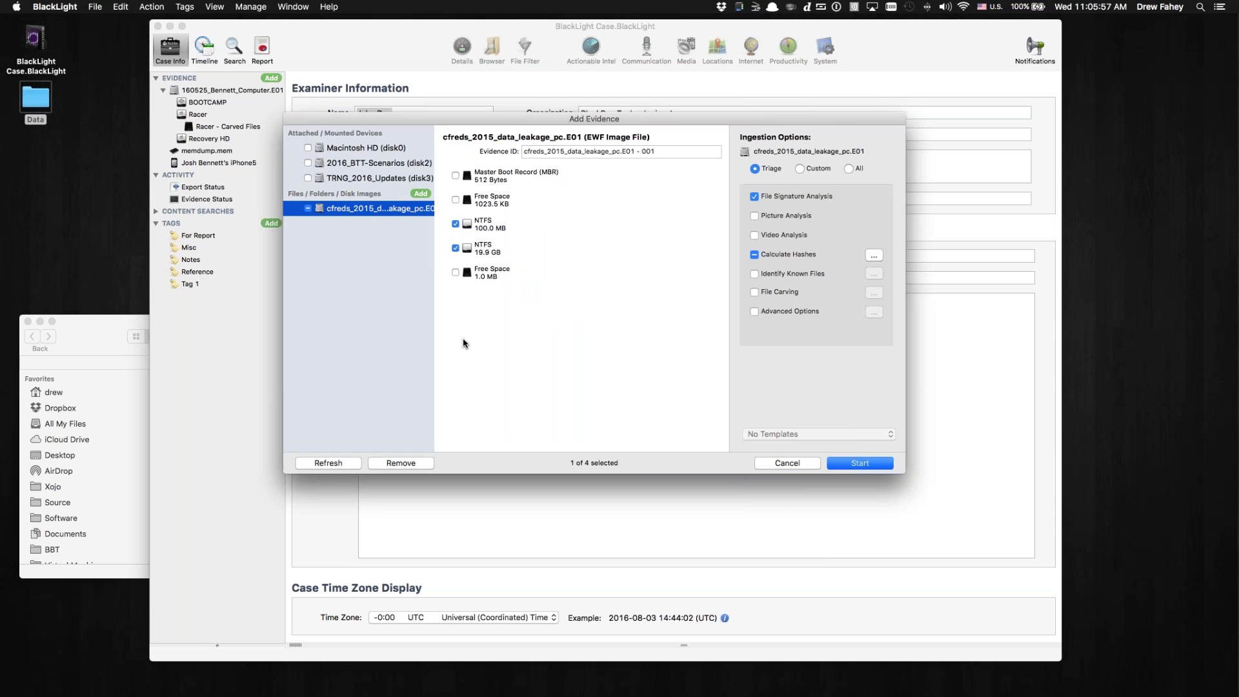
pyautogui.moveTo(435, 334); pyautogui.dragTo(471, 338)
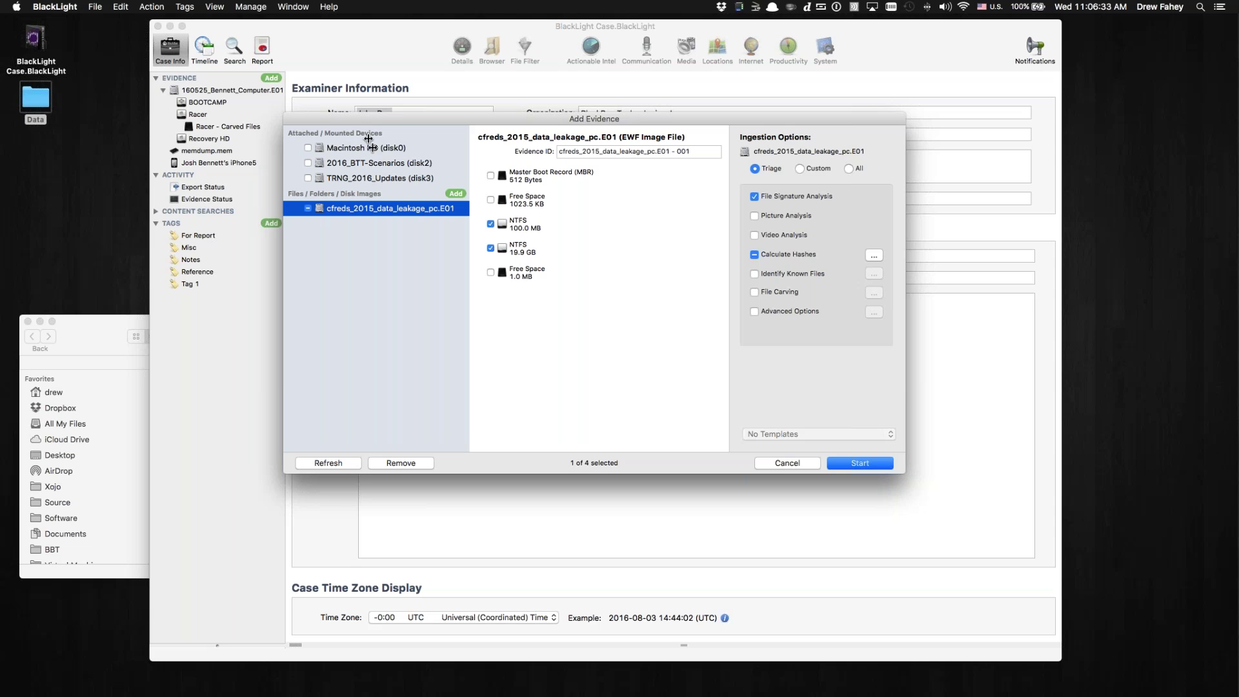
# Review the partitions of the TRNG_2016_Updates disk and the hash types offered for the cfreds image's 19.9 GB NTFS partition.
pyautogui.click(369, 178)
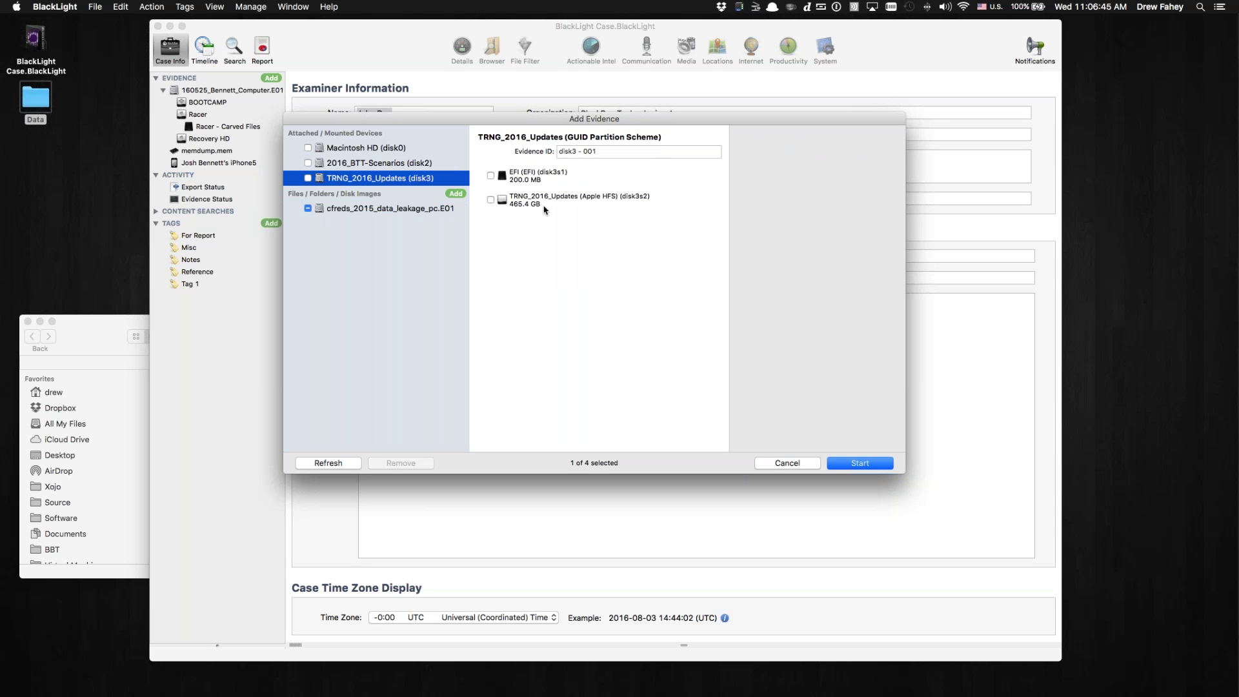
pyautogui.click(371, 210)
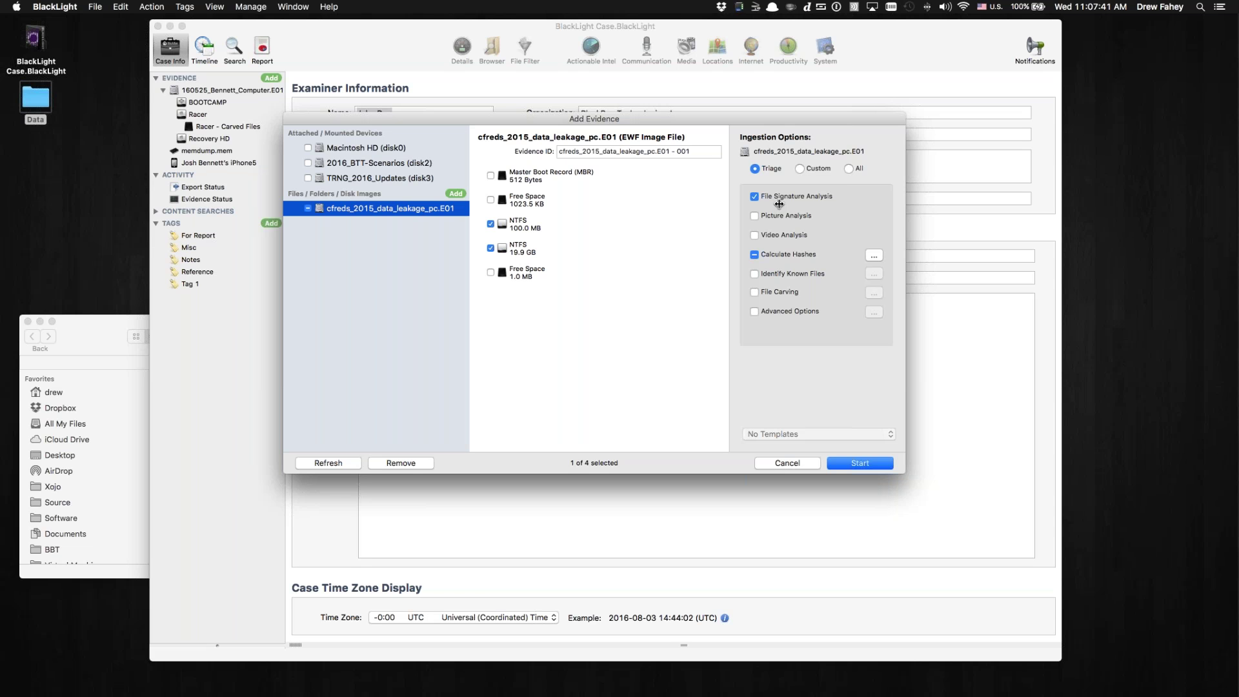
pyautogui.click(871, 256)
pyautogui.click(587, 238)
pyautogui.click(531, 254)
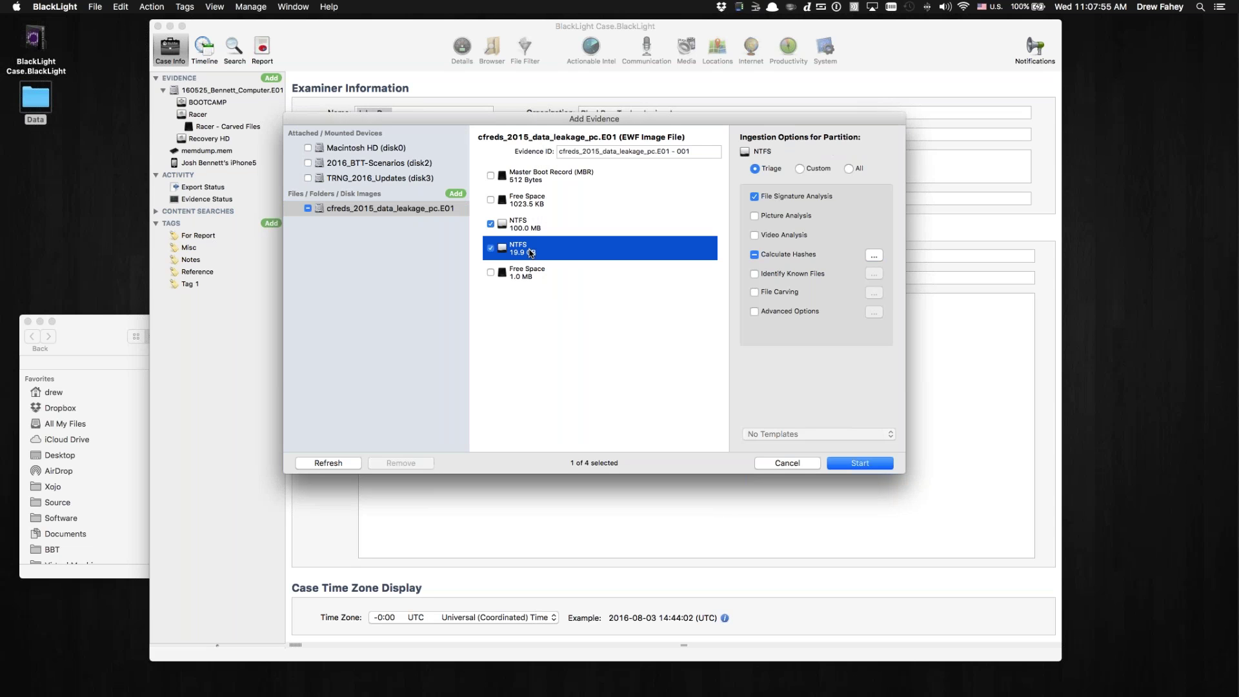
pyautogui.click(875, 258)
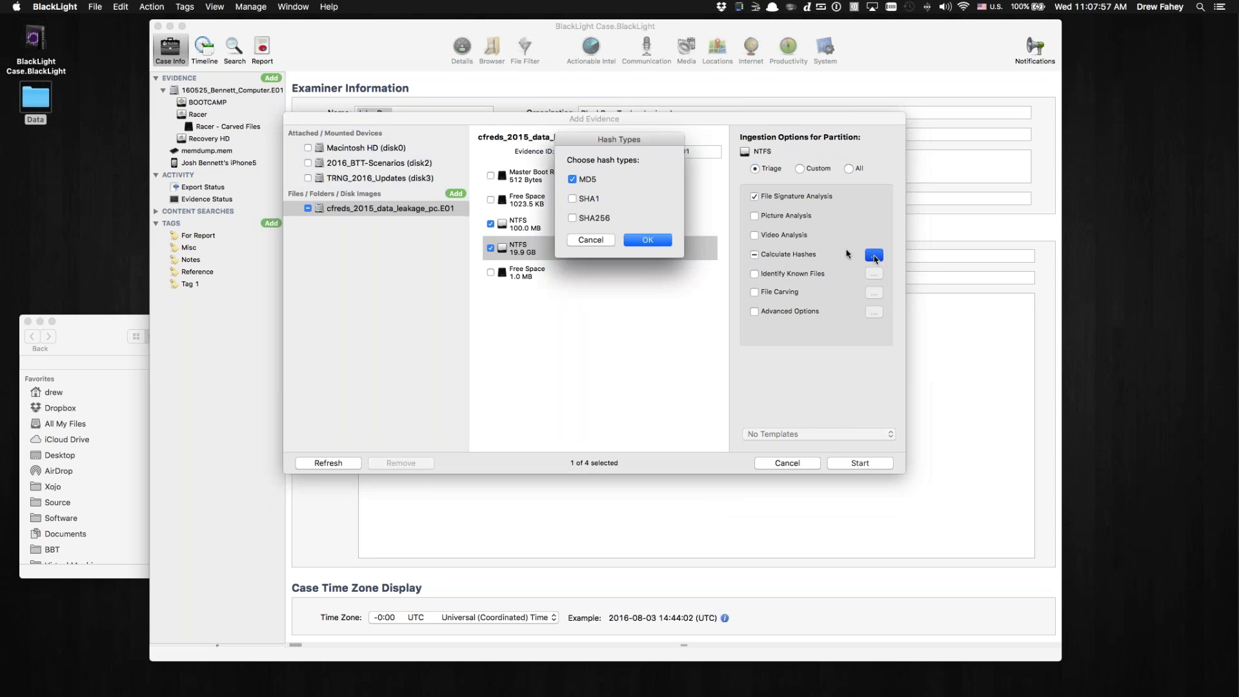
pyautogui.click(606, 240)
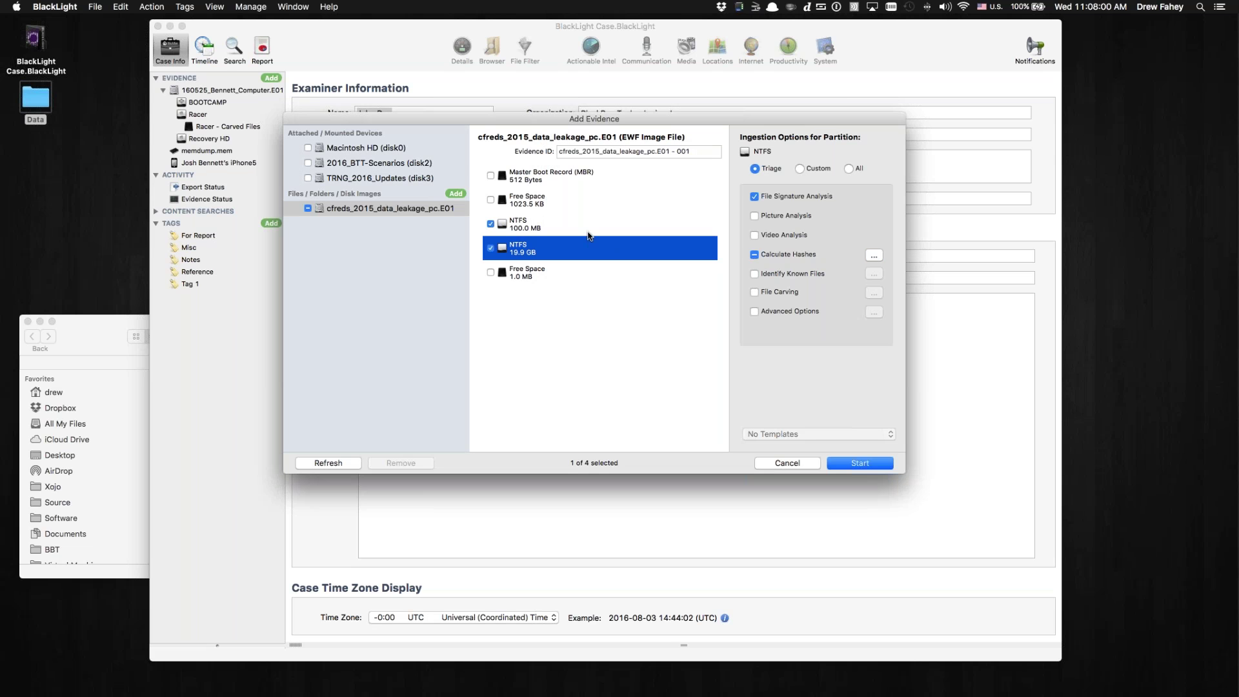
# Enable Picture Analysis for the 19.9 GB NTFS partition and exclude the 100 MB NTFS partition from ingestion.
pyautogui.click(755, 218)
pyautogui.click(587, 233)
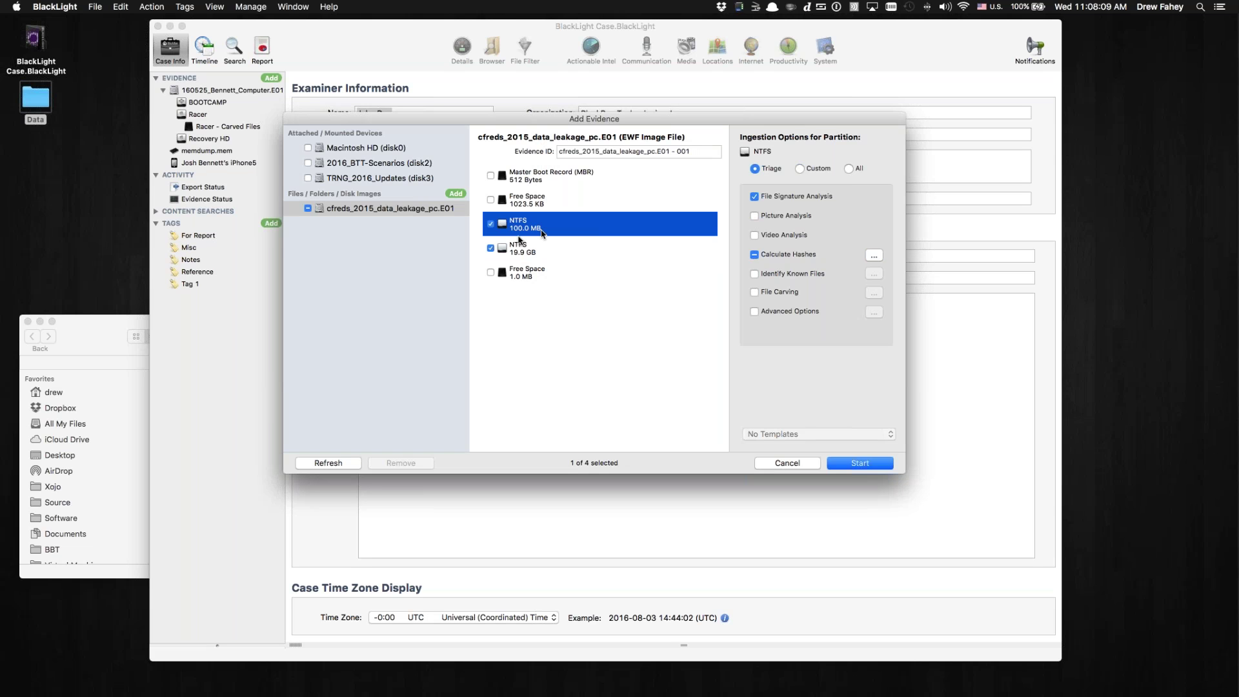
pyautogui.click(491, 225)
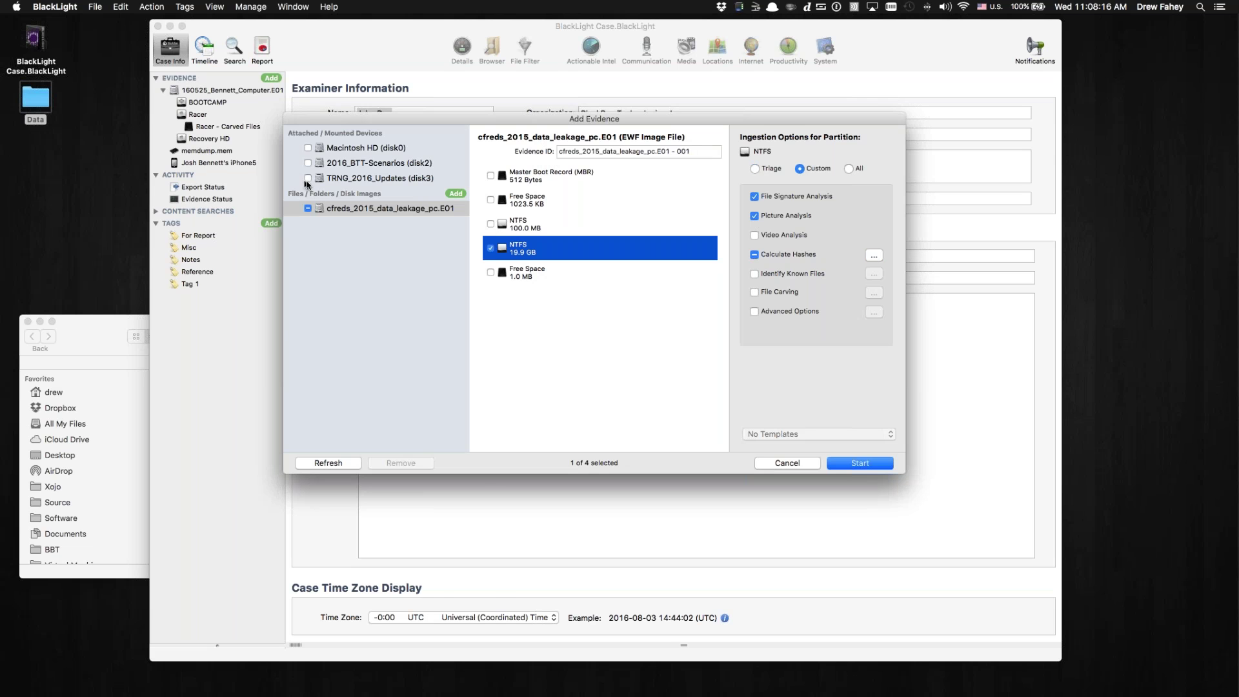
# Add the PST mail file from the Data folder to the evidence list and close the folder window.
pyautogui.doubleClick(33, 105)
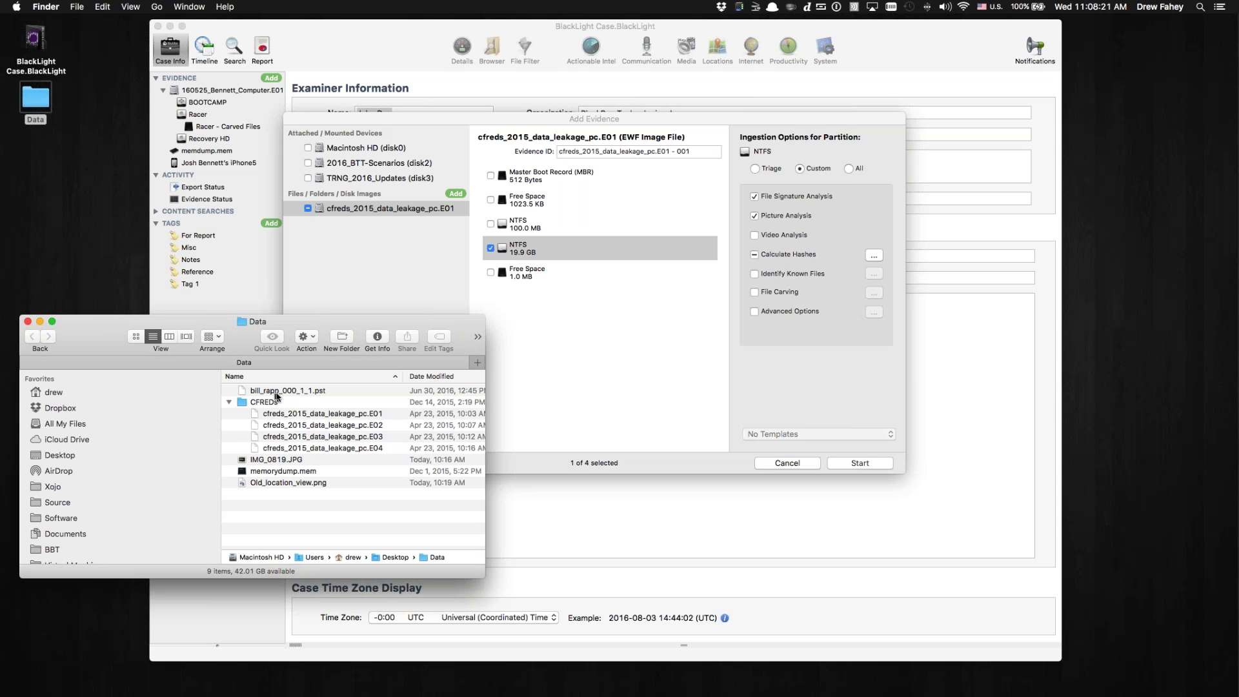
pyautogui.moveTo(279, 391); pyautogui.dragTo(380, 269)
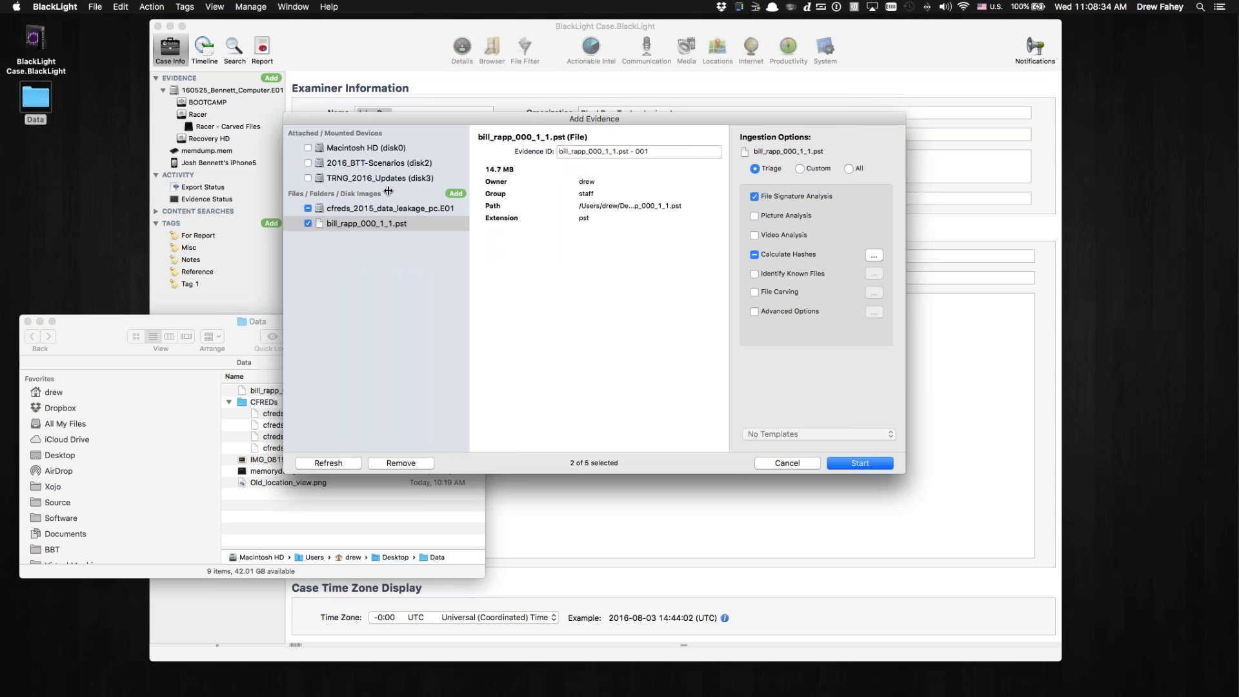
pyautogui.click(27, 322)
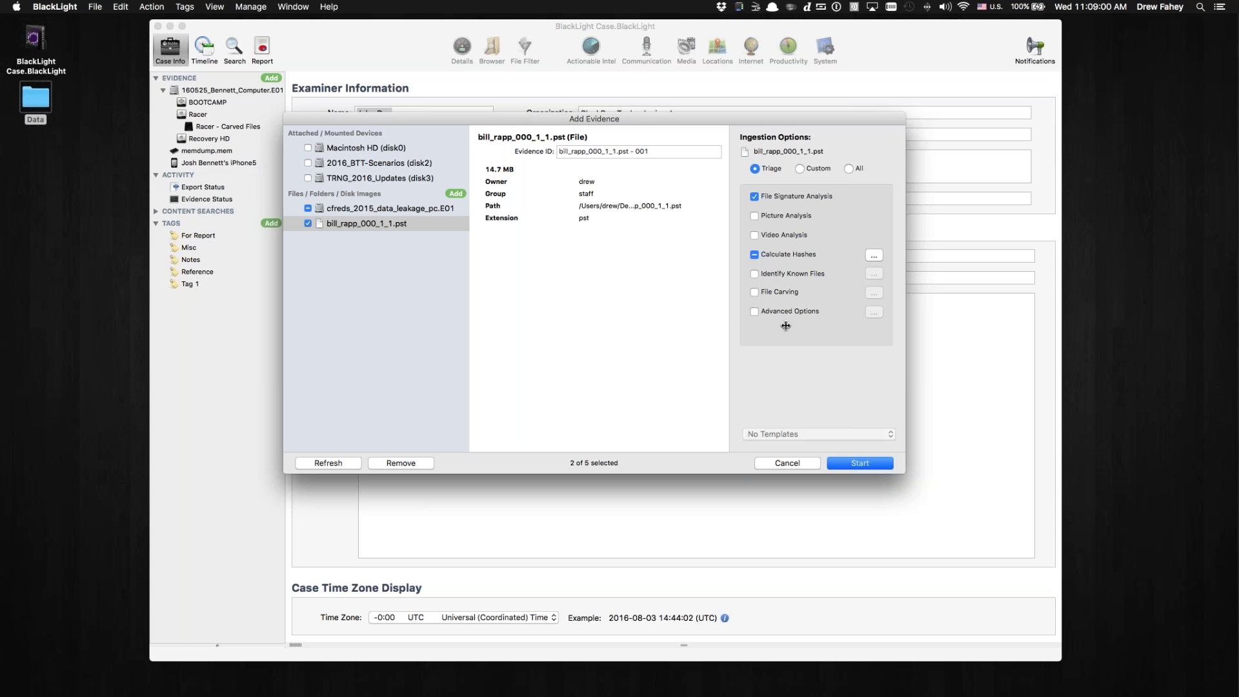
# Enable Advanced Options for the PST file with only Mail Parsing, excluding Content Search and Calculate File Entropy.
pyautogui.click(766, 311)
pyautogui.click(874, 314)
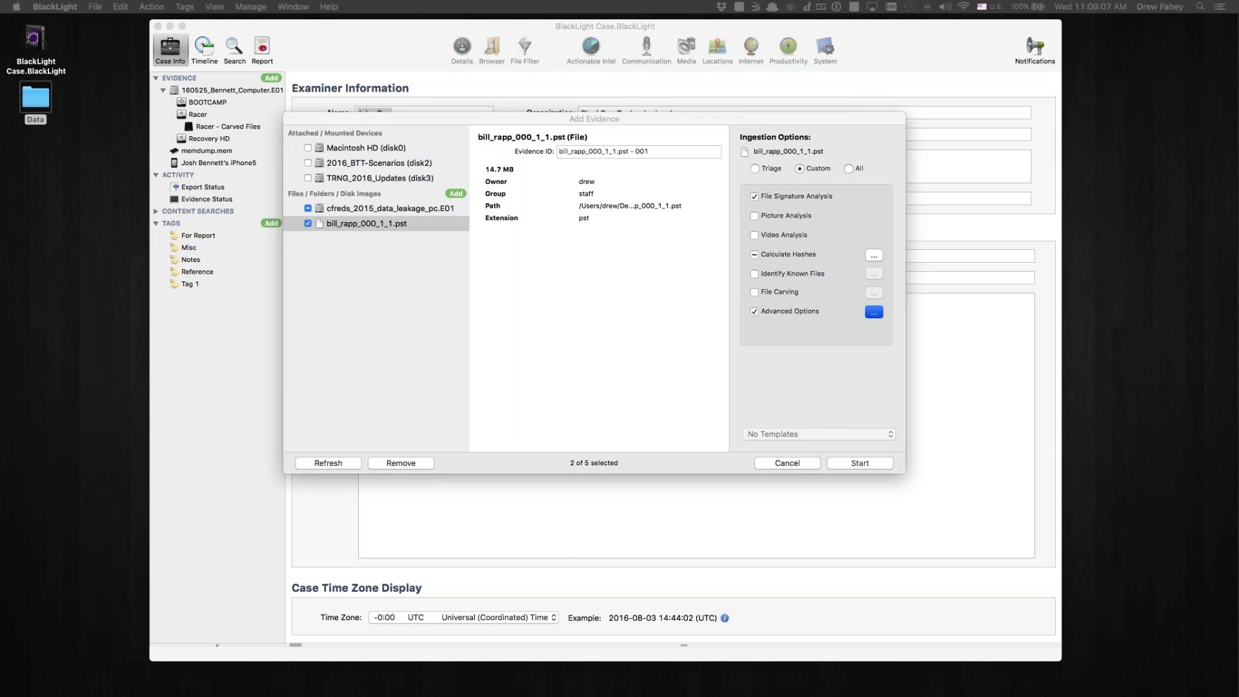
pyautogui.moveTo(689, 201); pyautogui.dragTo(651, 150)
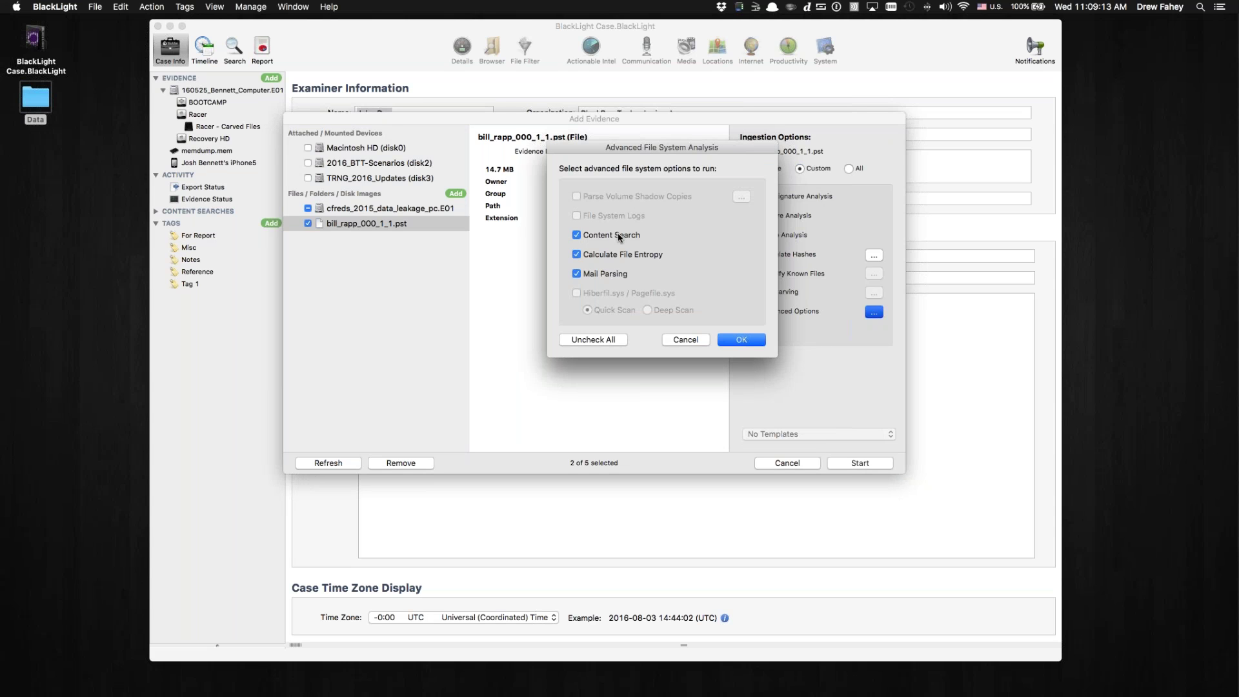
pyautogui.click(576, 255)
pyautogui.click(577, 236)
pyautogui.click(751, 341)
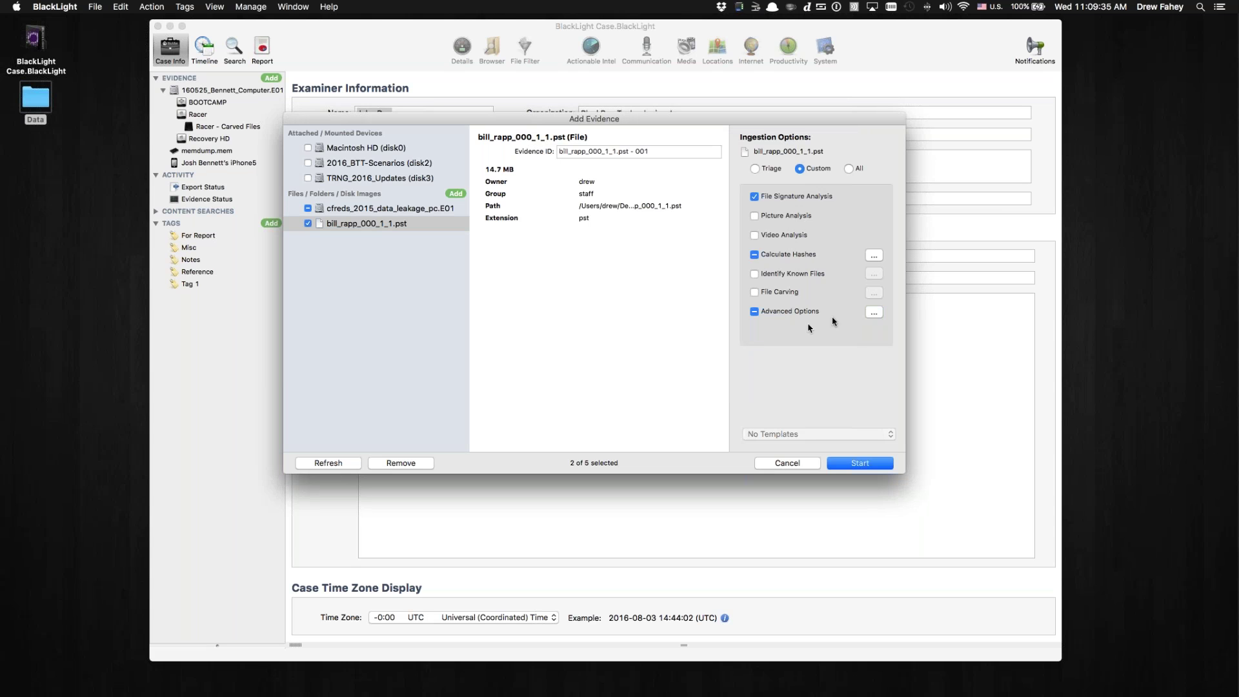
pyautogui.click(871, 313)
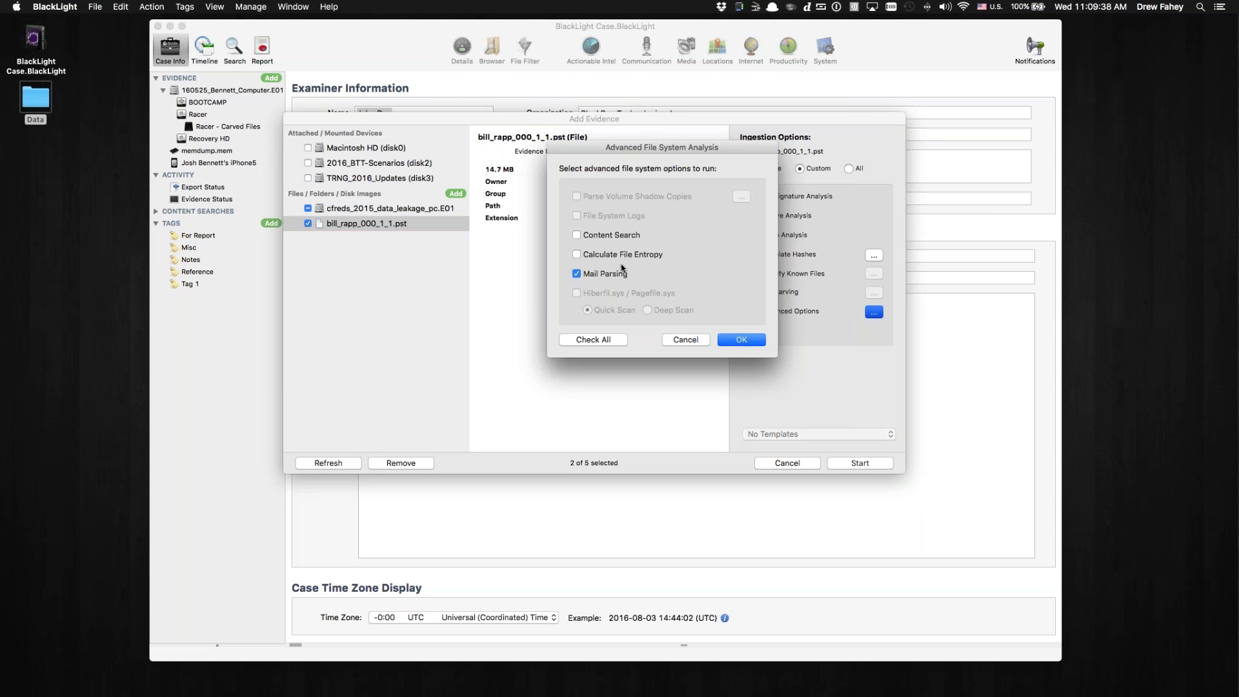
pyautogui.click(687, 343)
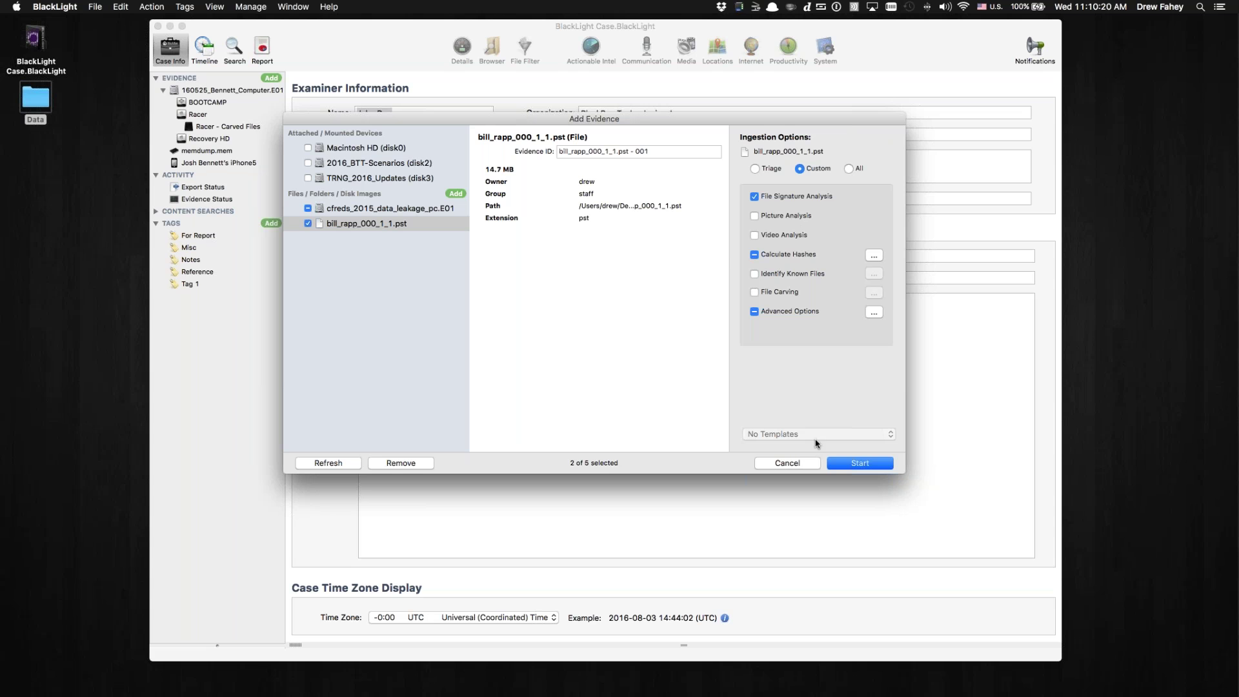
# Enable File Carving for cfreds_2015_data_leakage_pc.E01 and start processing the selected evidence.
pyautogui.click(358, 211)
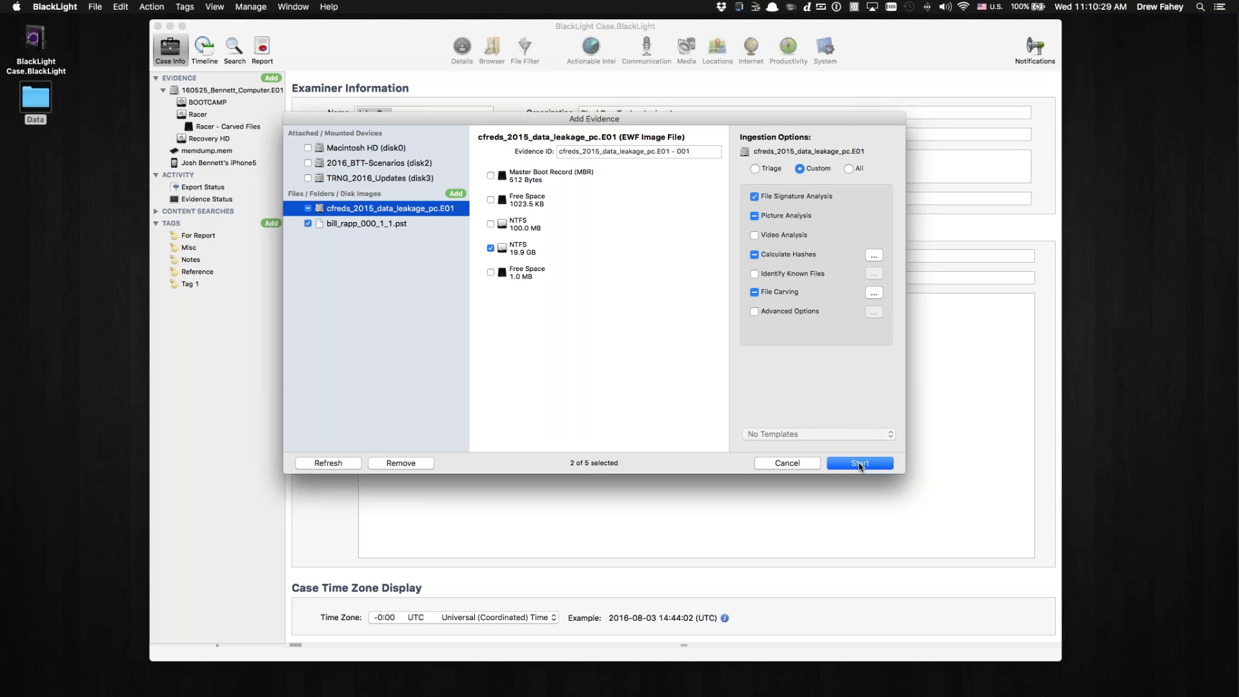
pyautogui.click(860, 464)
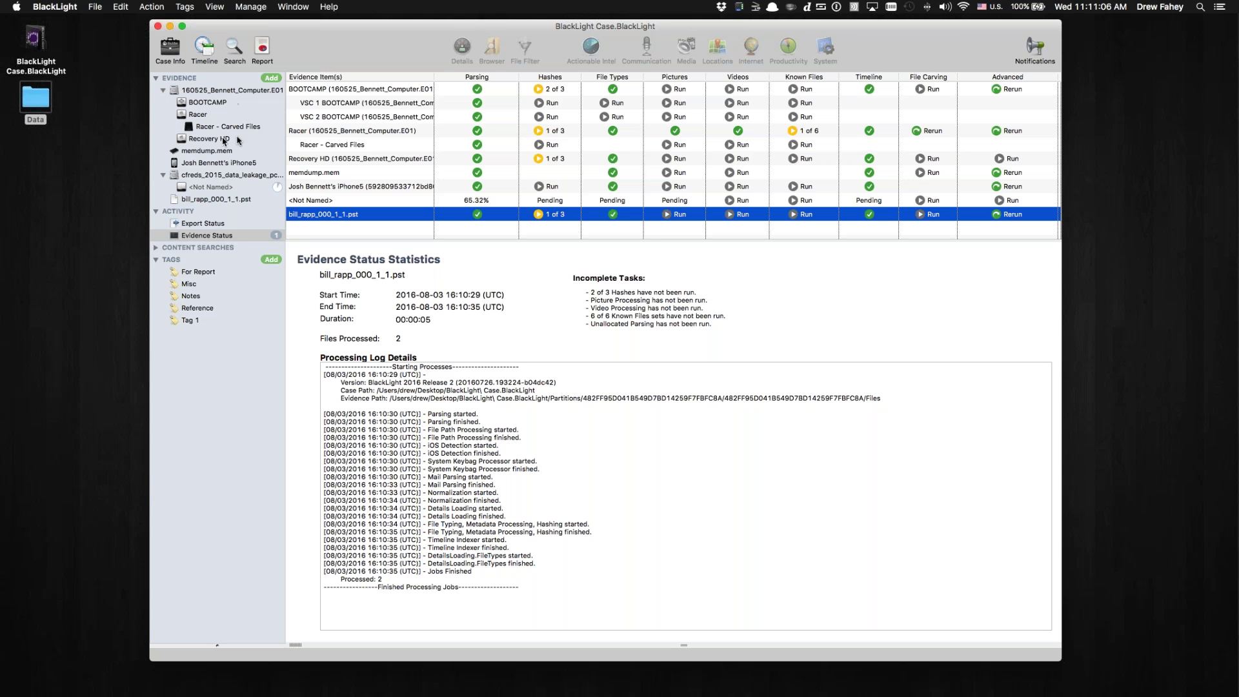
# Examine the device backups in the Actionable Intel view of the Racer volume.
pyautogui.click(202, 119)
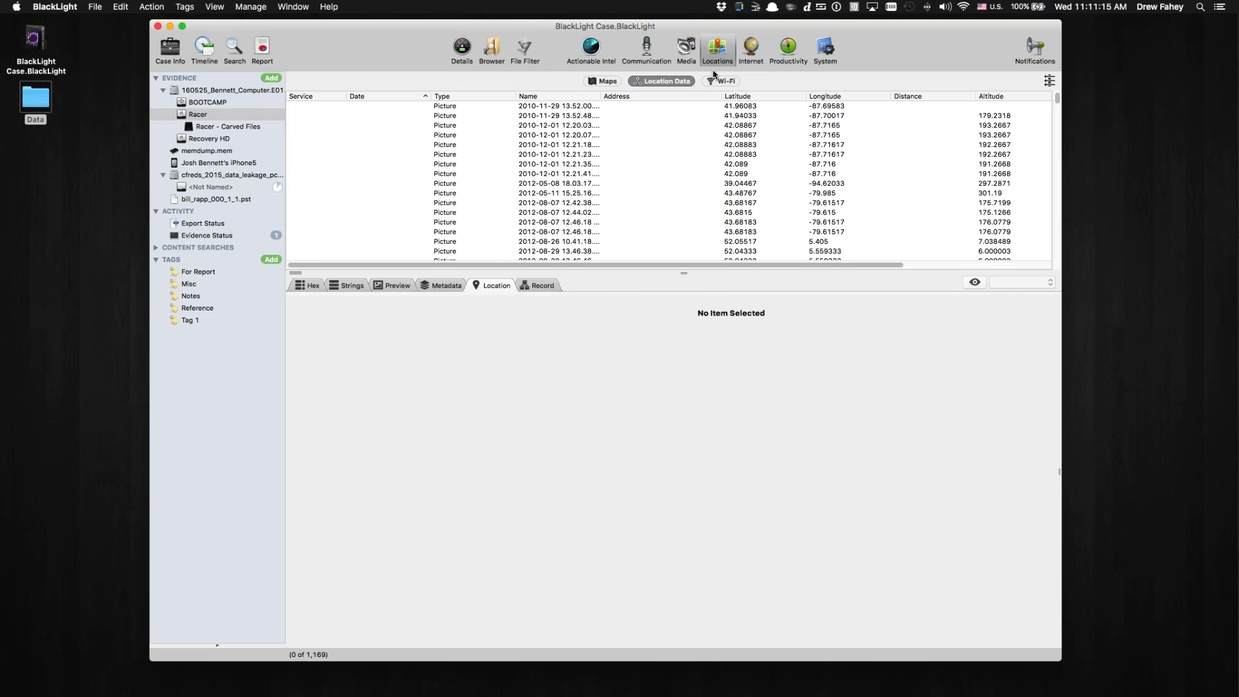
pyautogui.click(593, 50)
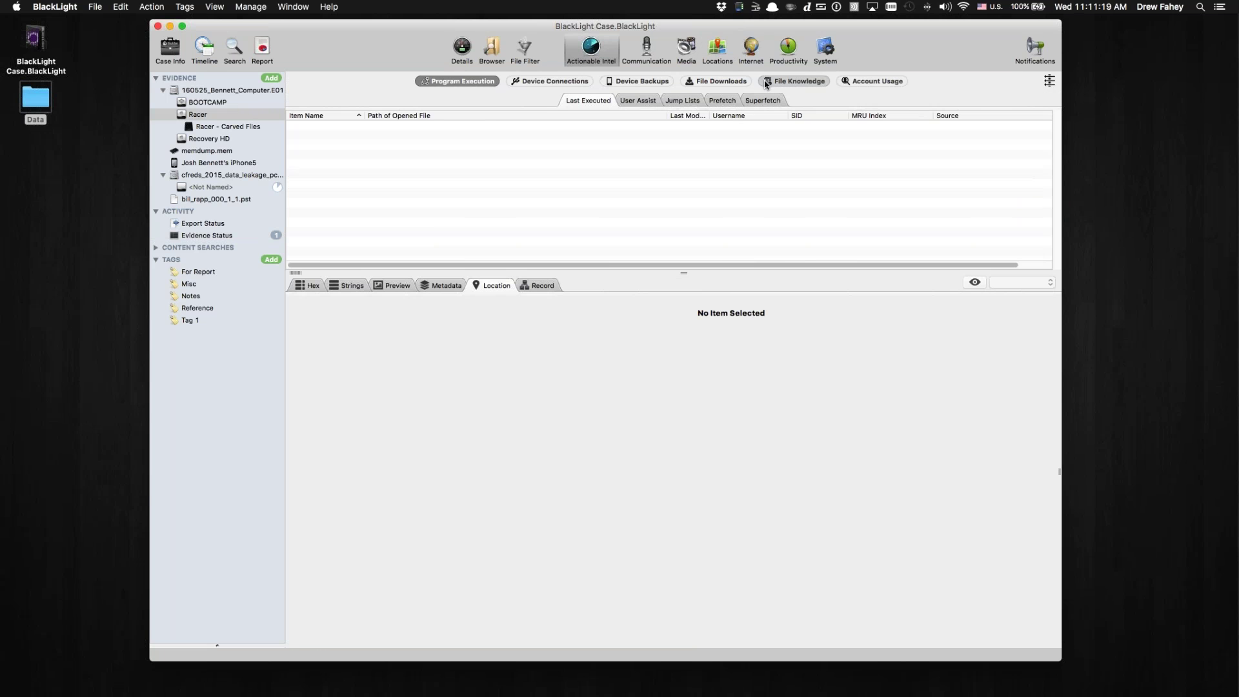
pyautogui.click(653, 84)
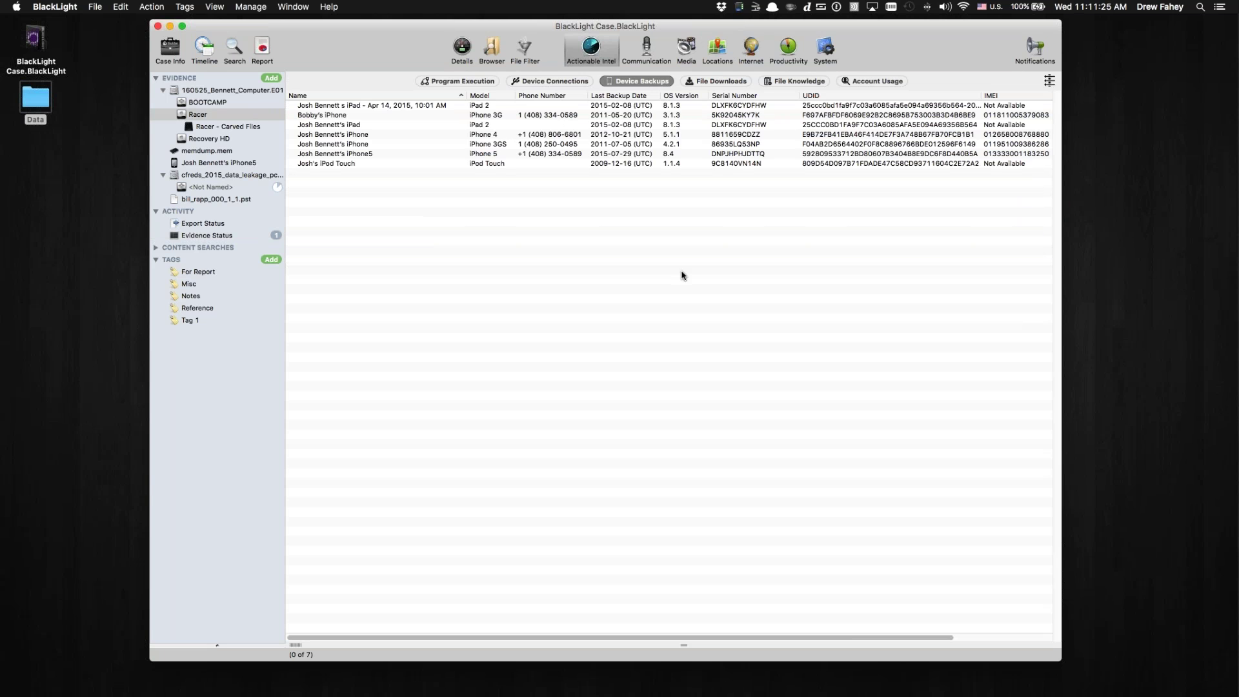
pyautogui.hscroll(2, 682, 275)
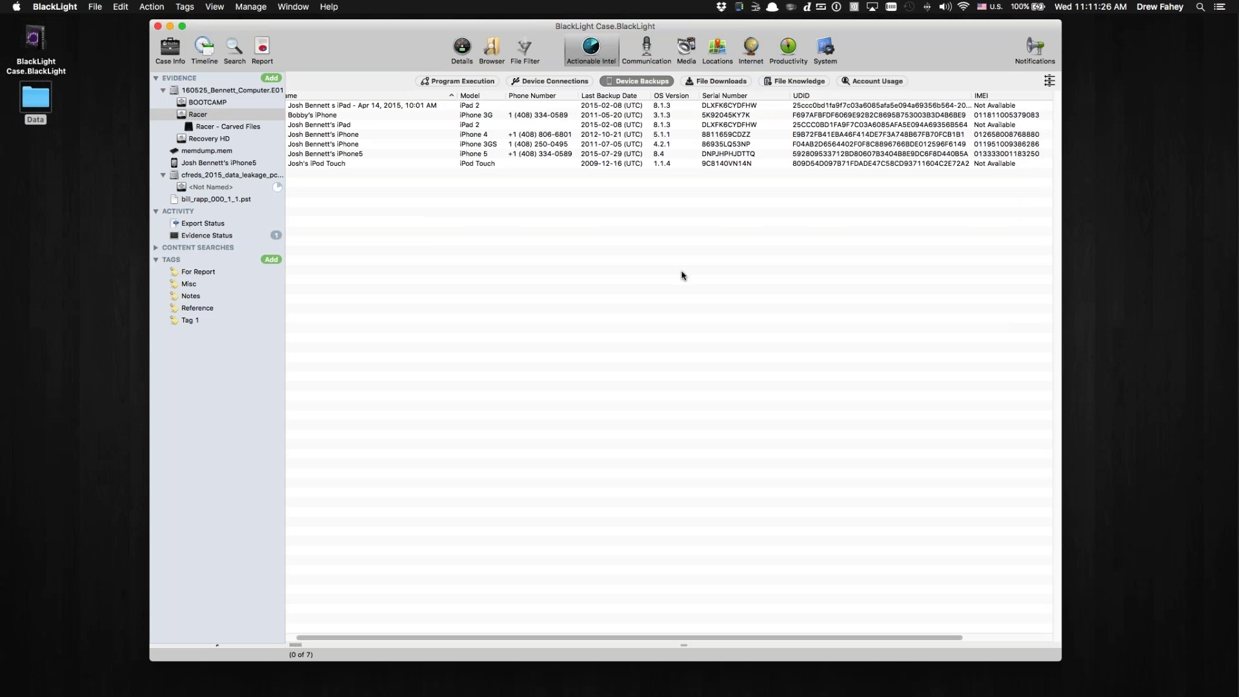
pyautogui.hscroll(-1, 682, 275)
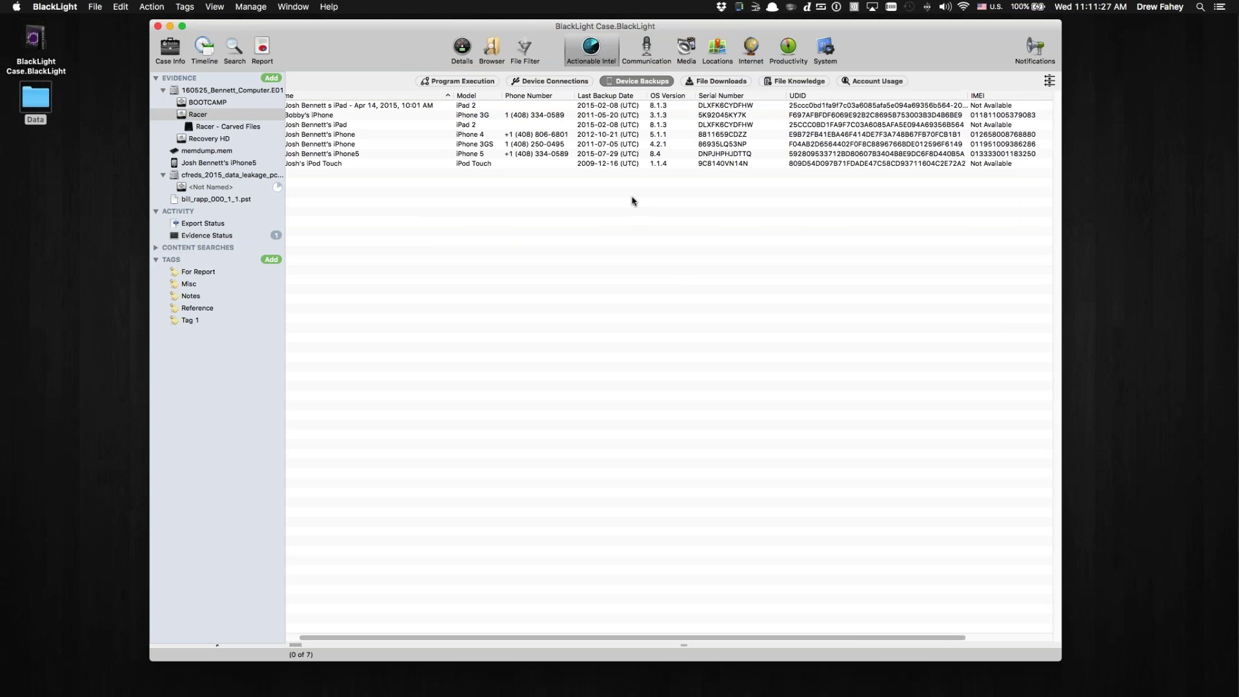
# Export the iPhone 5 device backup dated 2015-07-29 from the source disk and bring it into Add Evidence.
pyautogui.click(488, 155)
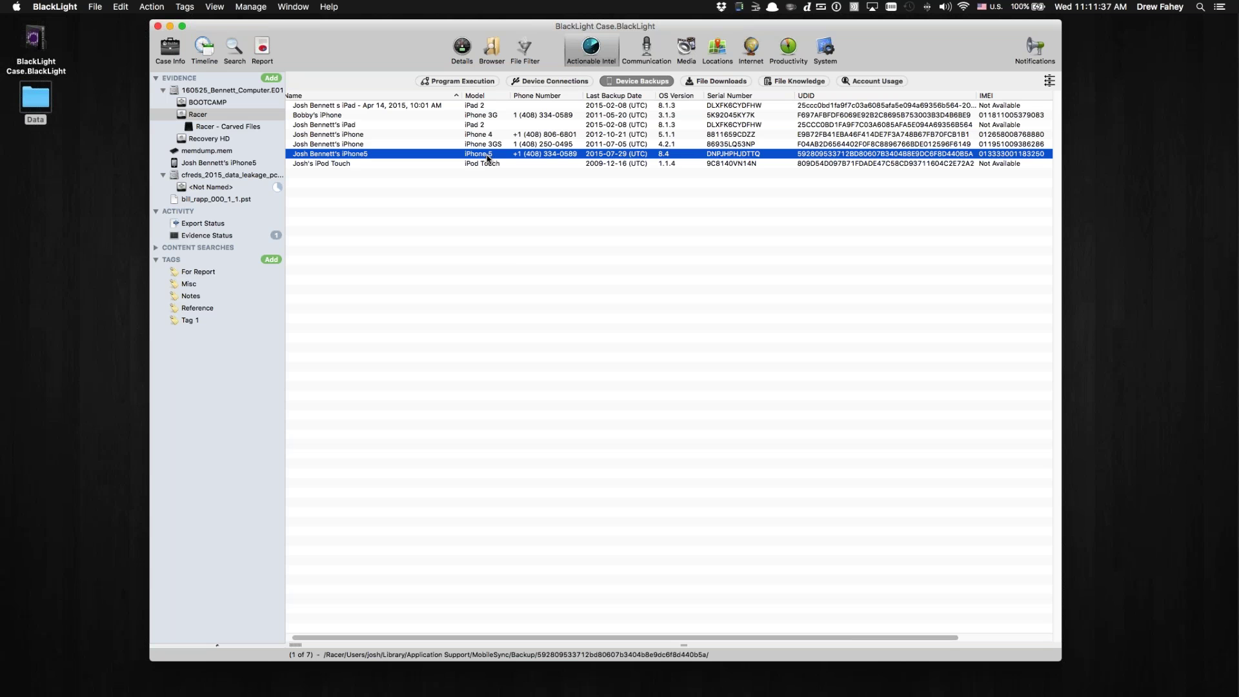
pyautogui.rightClick(488, 157)
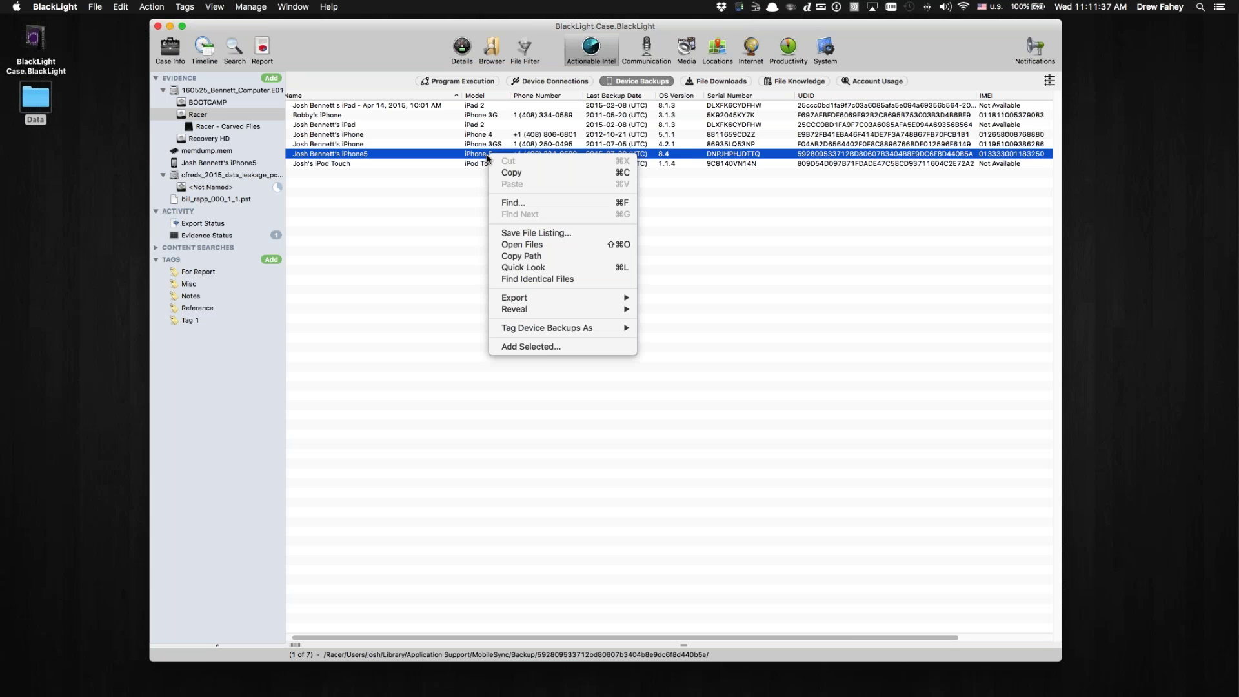
pyautogui.click(615, 349)
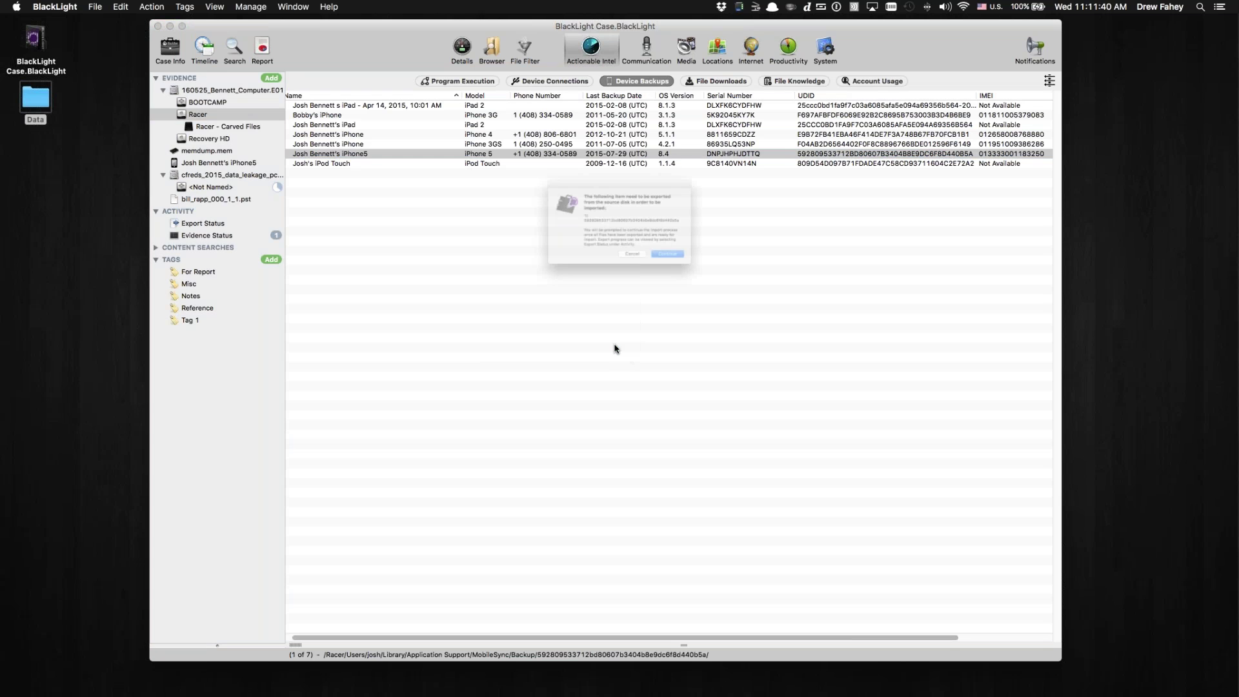
pyautogui.click(706, 279)
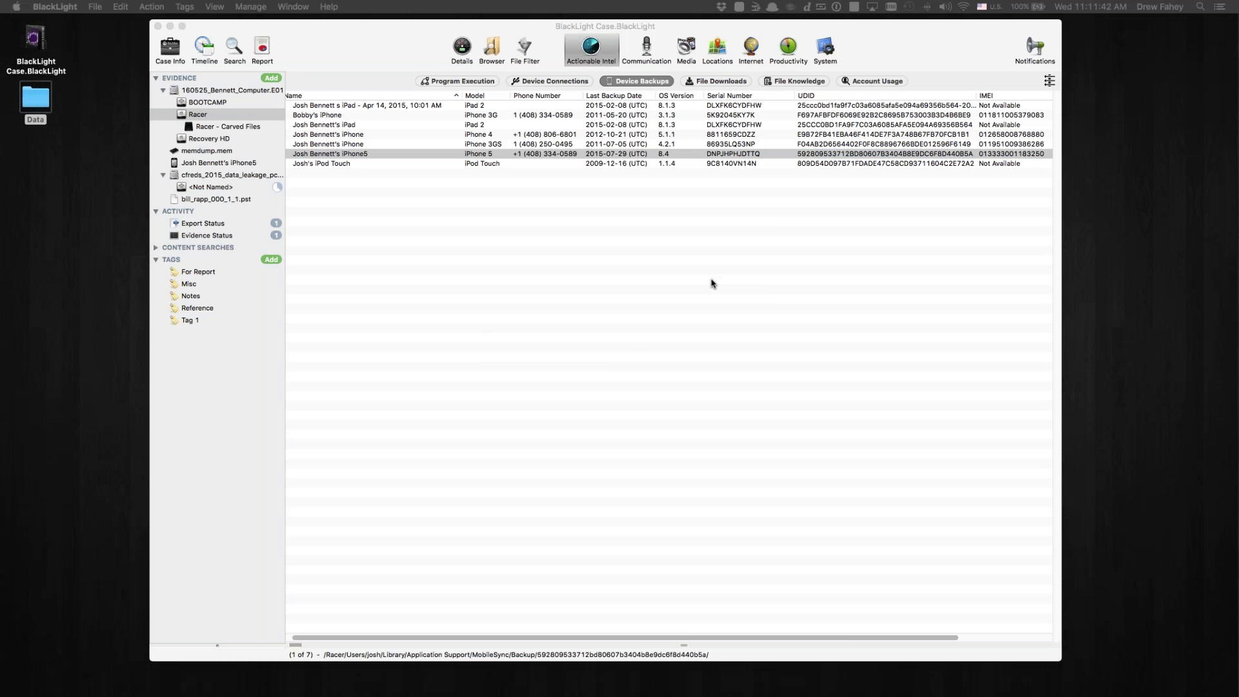
pyautogui.click(638, 652)
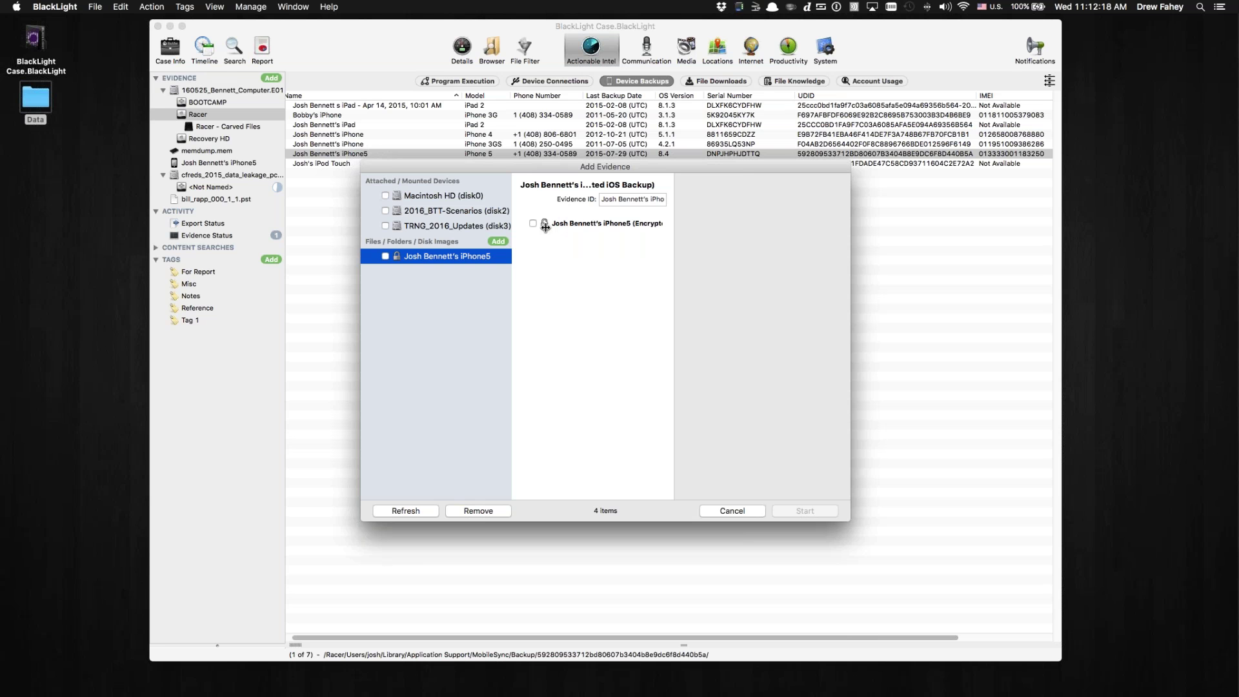
# Inspect the encrypted iPhone 5 backup entry in Add Evidence, and cancel adding it.
pyautogui.click(546, 226)
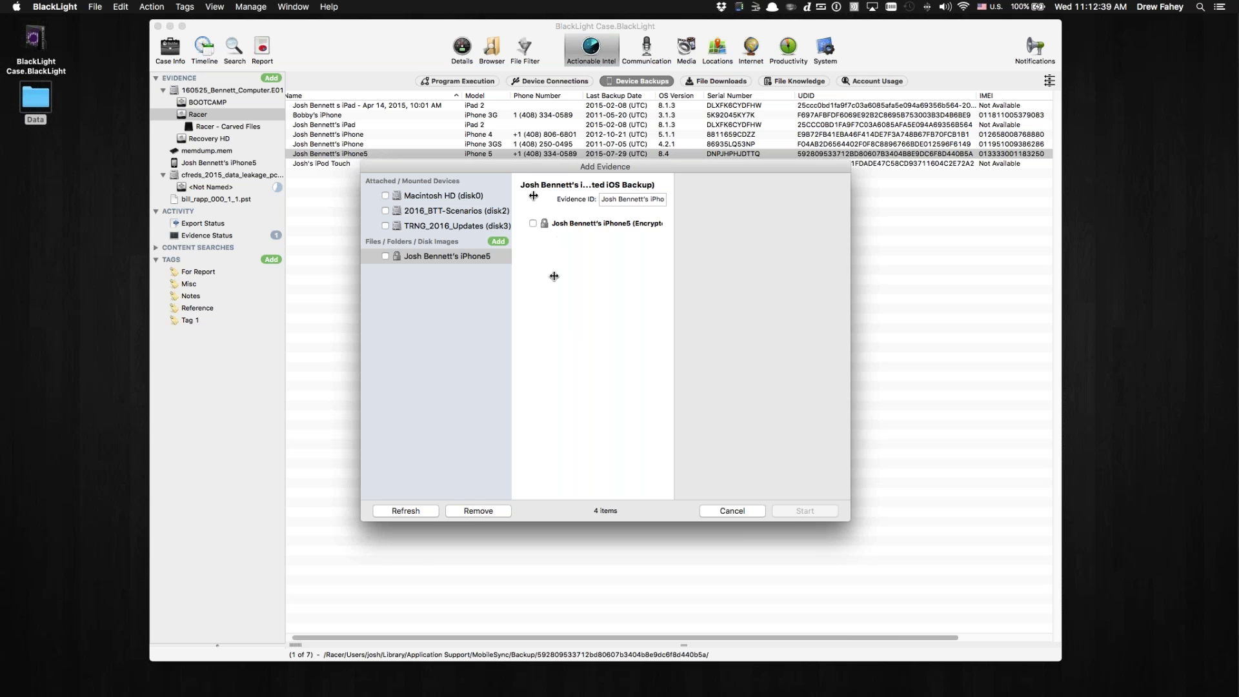
pyautogui.moveTo(505, 169); pyautogui.dragTo(453, 170)
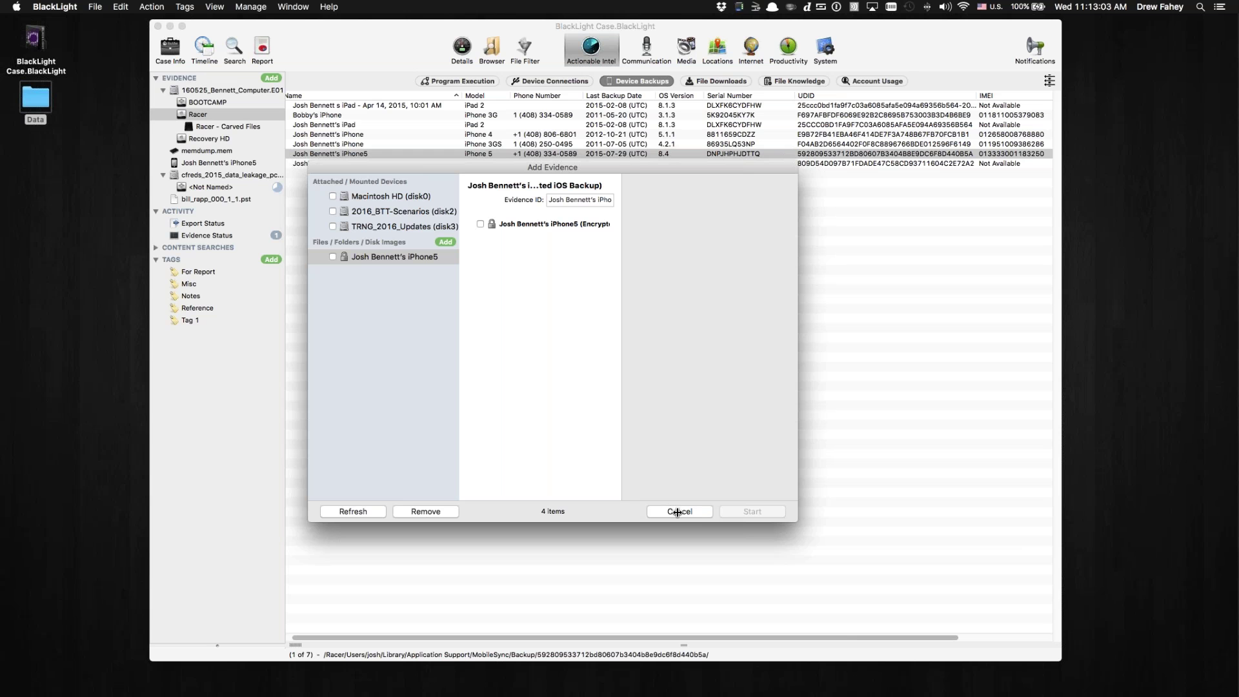
pyautogui.click(677, 512)
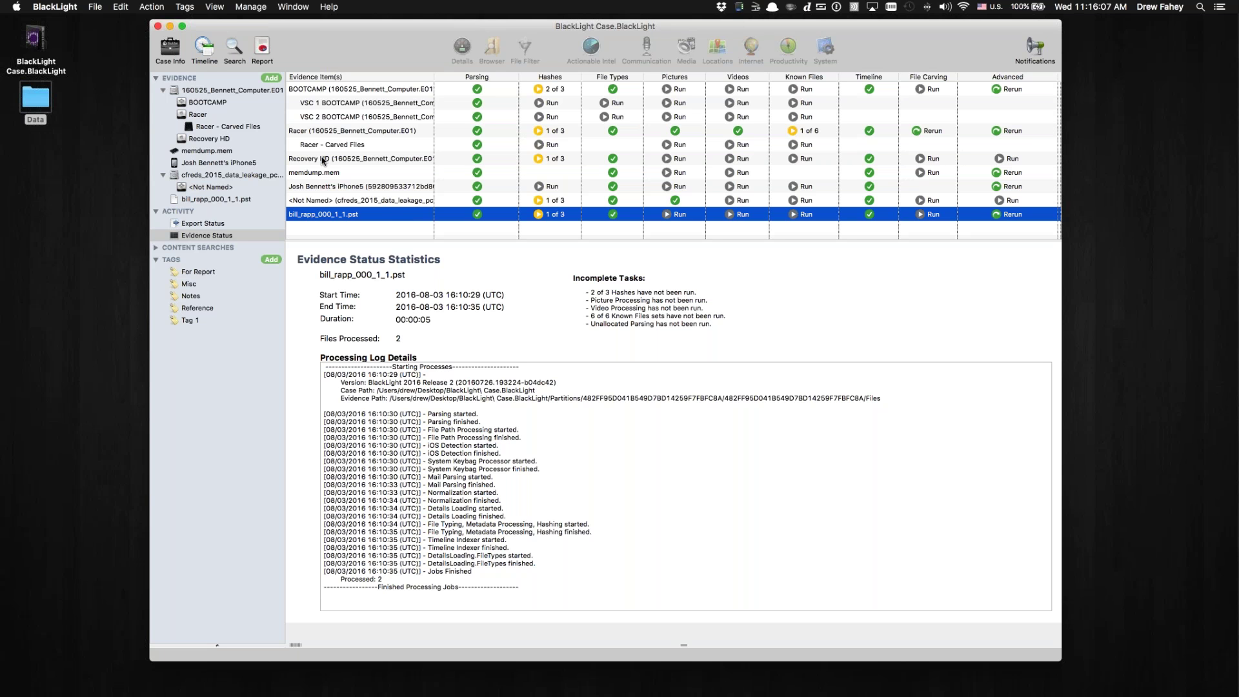
# Filter the files of the Racer volume with the saved filter User Created Images.
pyautogui.click(212, 116)
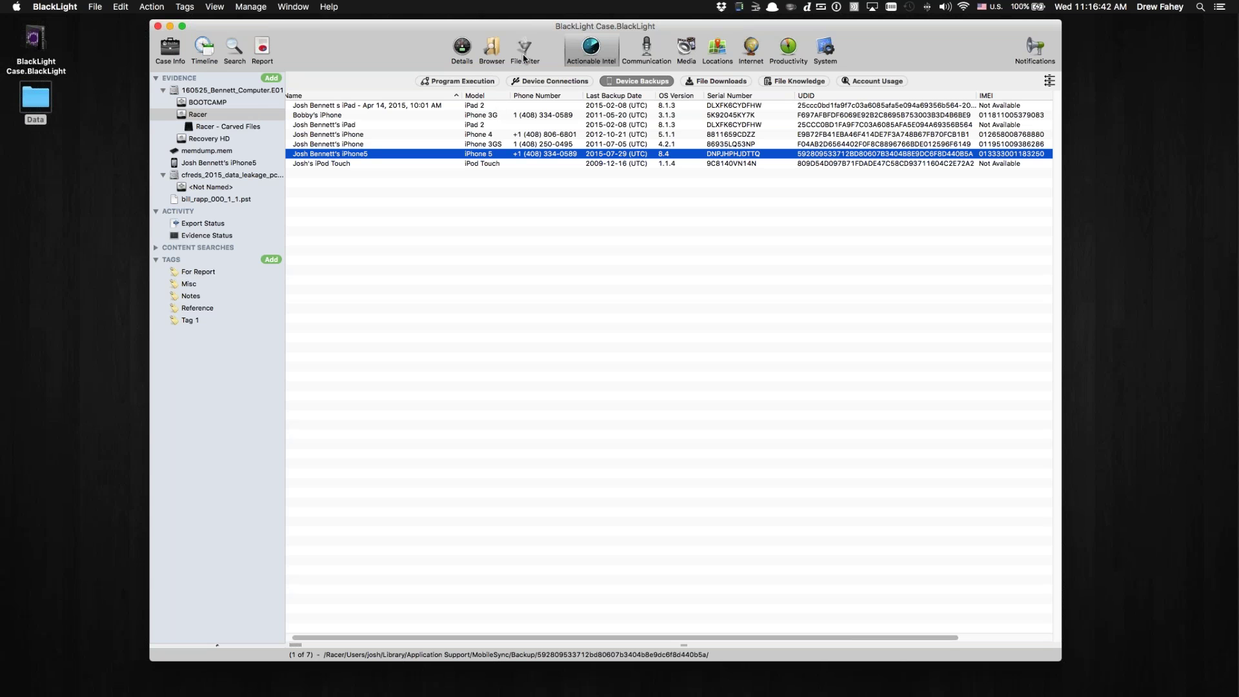
pyautogui.click(524, 52)
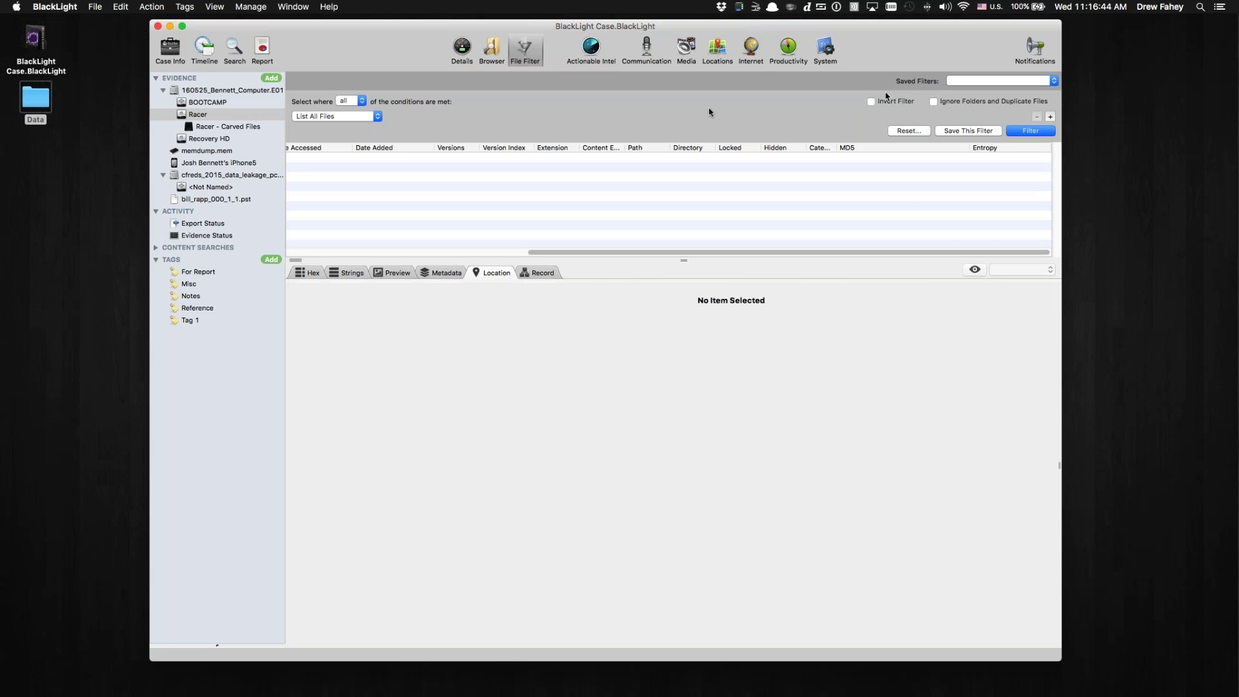
pyautogui.click(1053, 85)
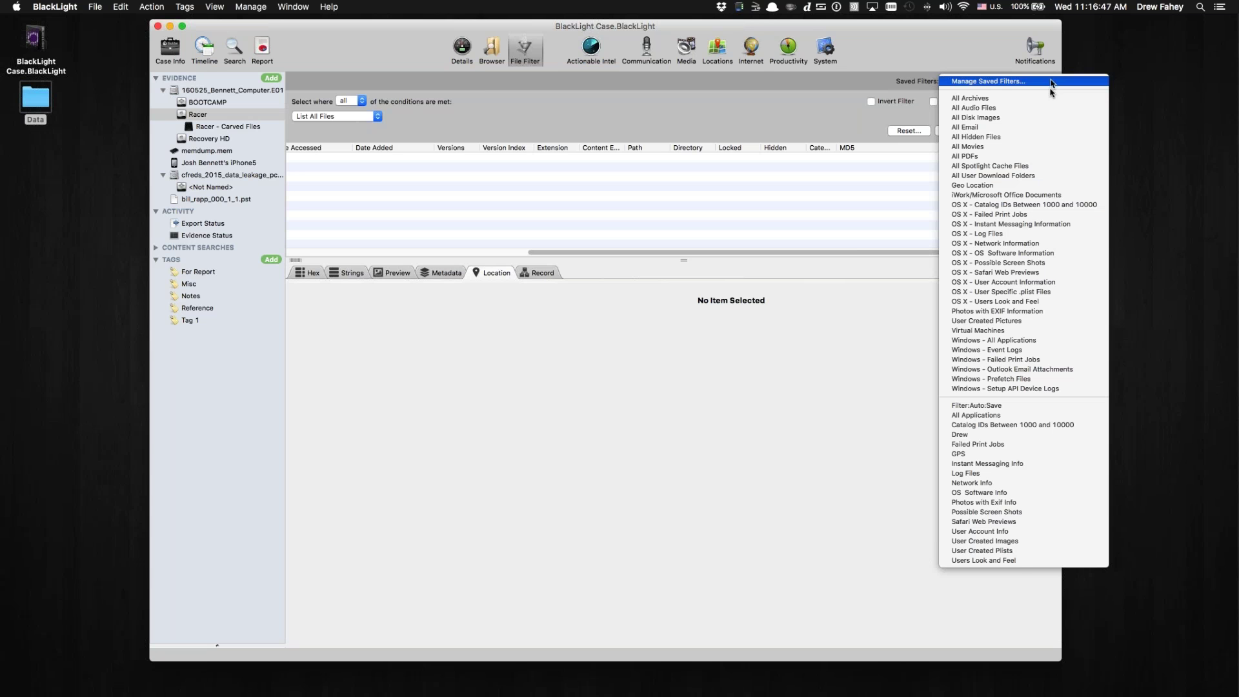
pyautogui.click(1040, 541)
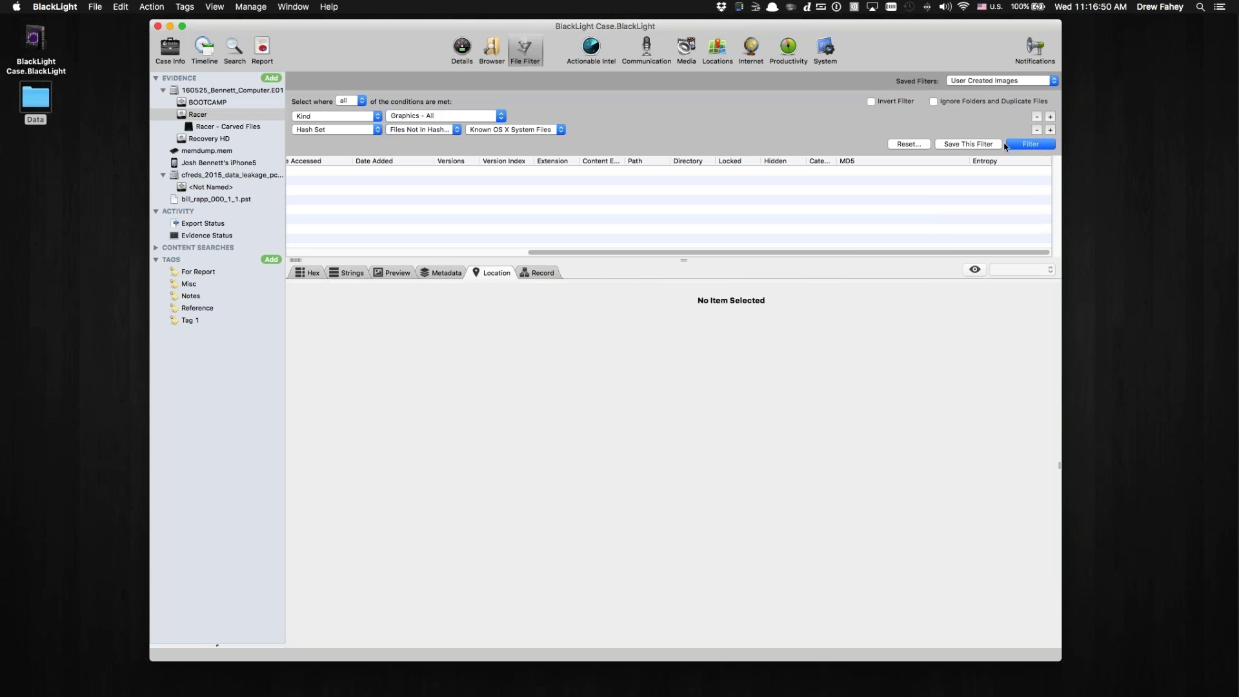
pyautogui.click(1042, 145)
# Enlarge the filtered file list to the full window height, collapsing the file content pane.
pyautogui.moveTo(683, 261); pyautogui.dragTo(688, 405)
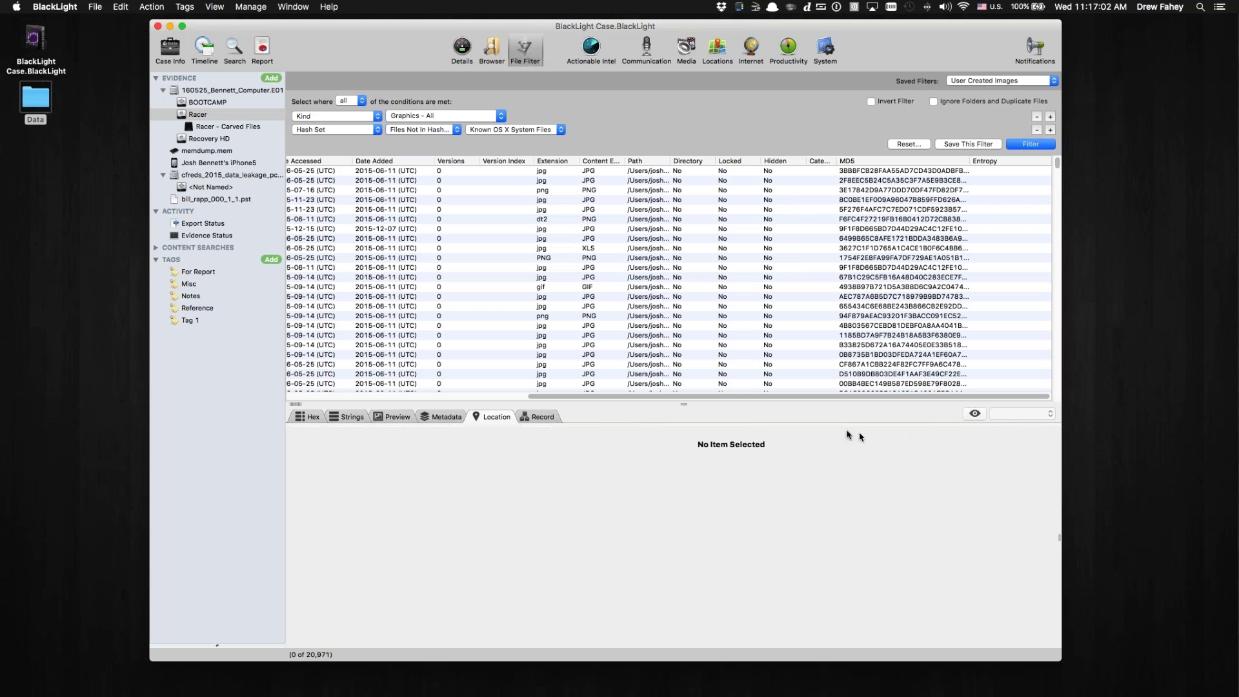
pyautogui.hscroll(-1, 519, 346)
pyautogui.hscroll(-3, 519, 347)
pyautogui.hscroll(-1, 587, 393)
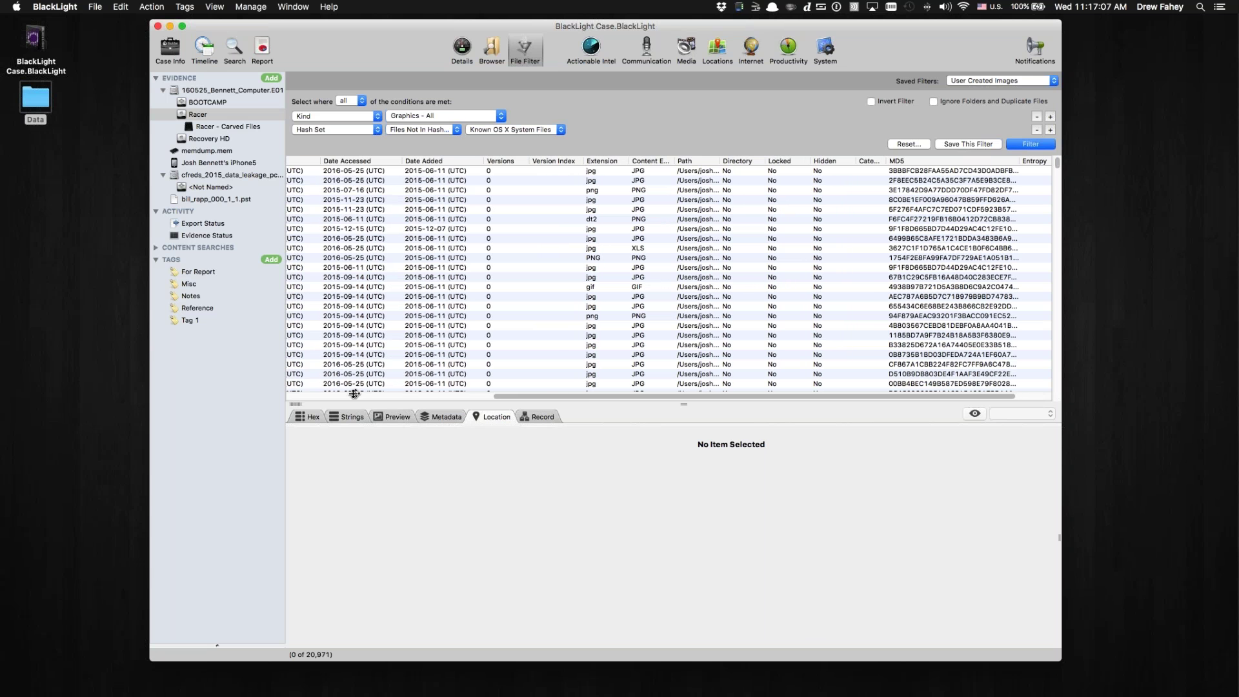
pyautogui.moveTo(589, 397); pyautogui.dragTo(353, 397)
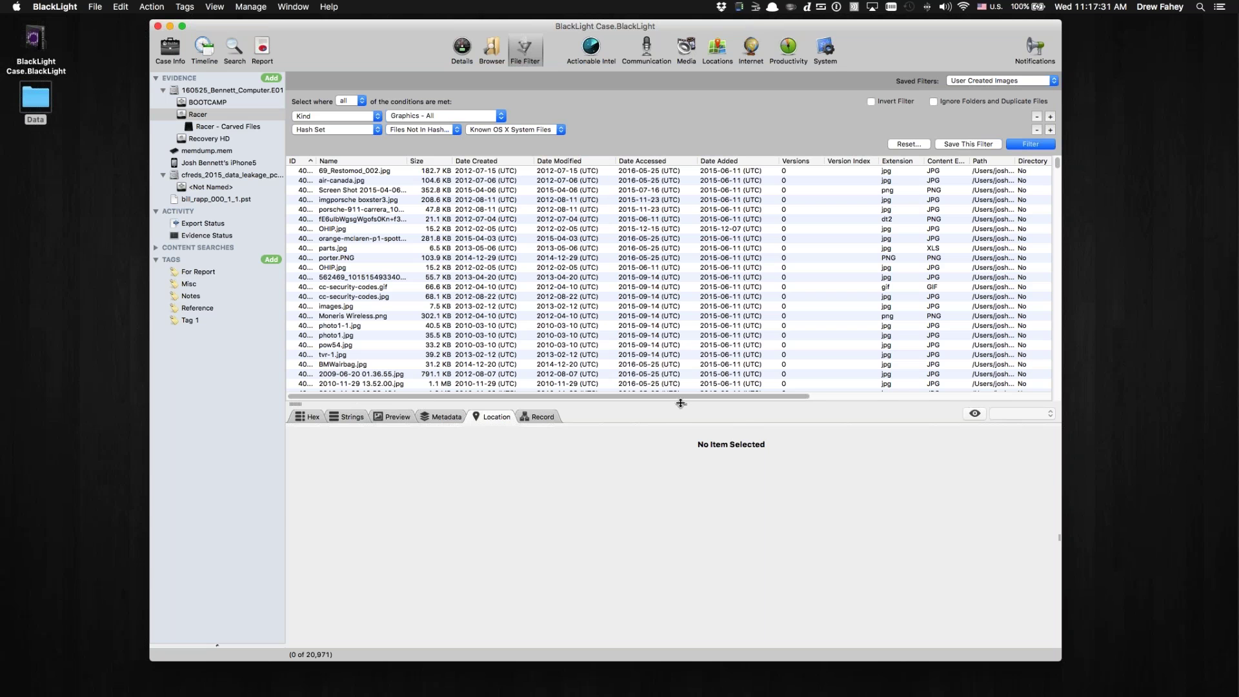
pyautogui.moveTo(681, 426); pyautogui.dragTo(691, 463)
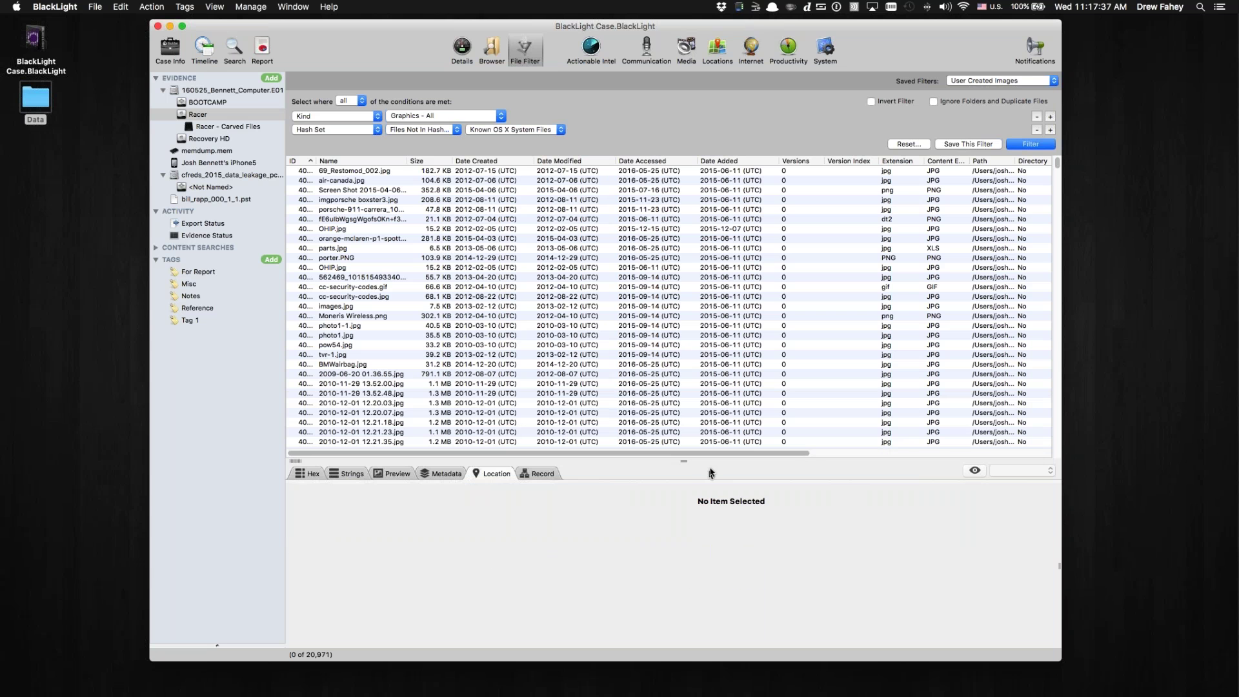
pyautogui.moveTo(683, 461); pyautogui.dragTo(683, 655)
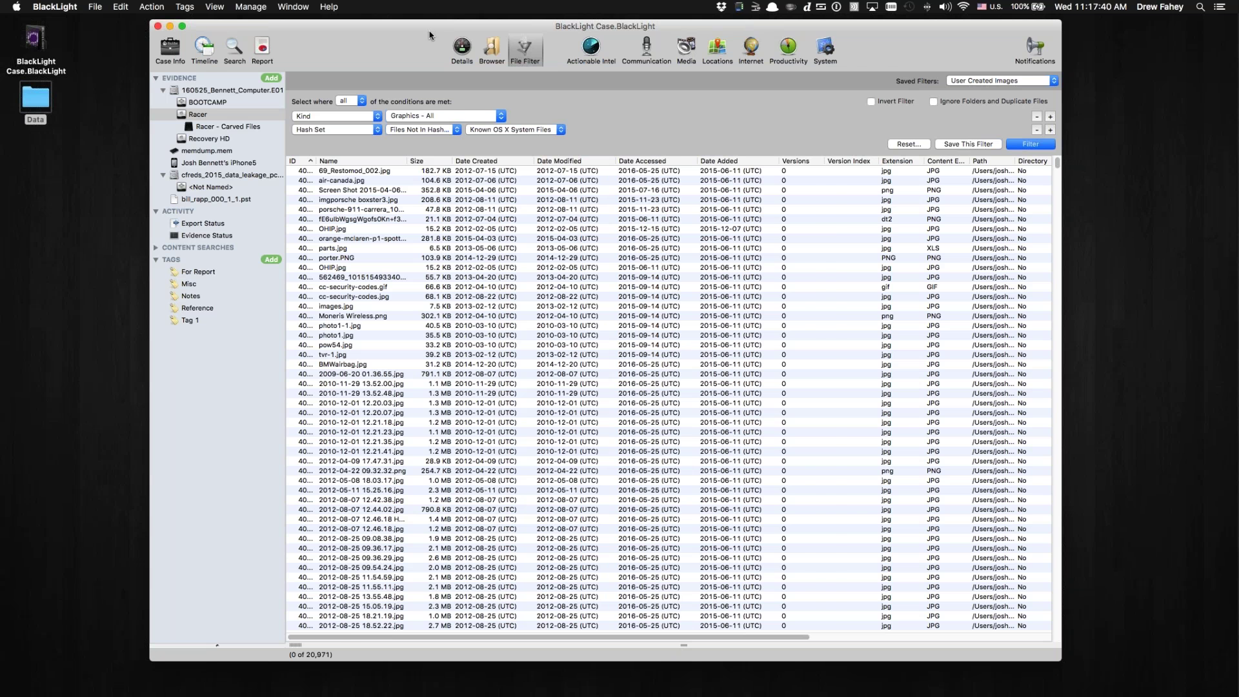
# Move the case window aside and stack two detached file content viewers in the freed desktop space.
pyautogui.moveTo(430, 36); pyautogui.dragTo(492, 35)
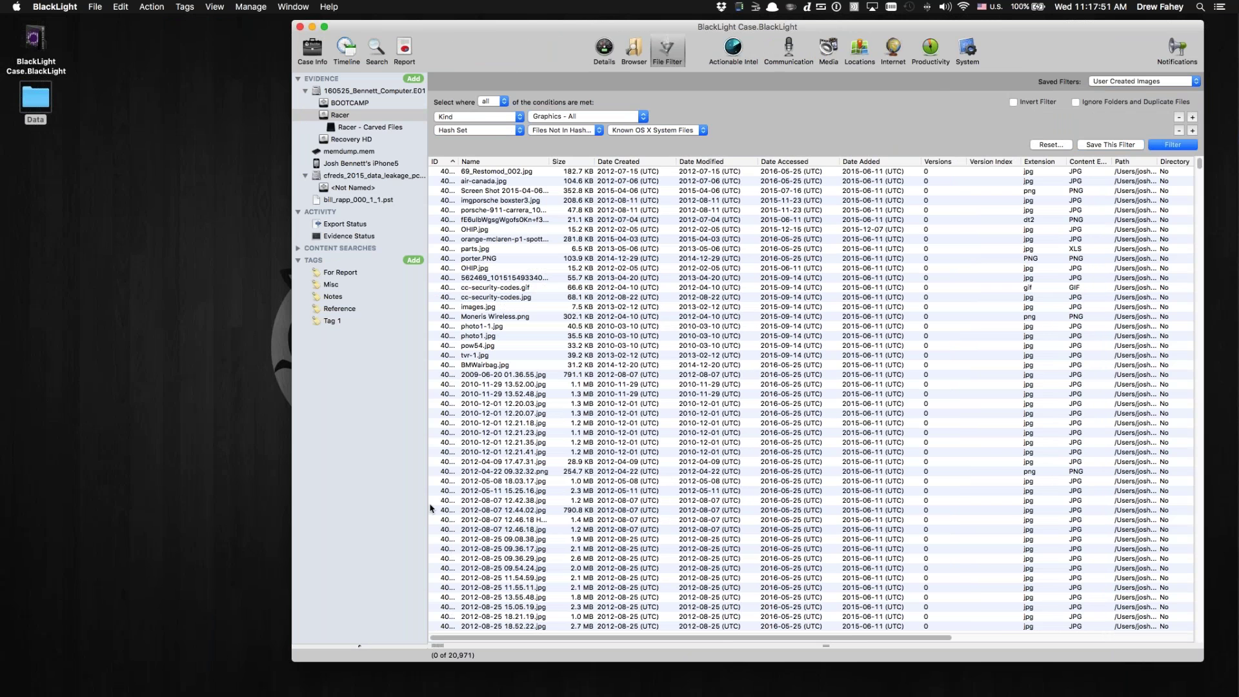
pyautogui.moveTo(431, 508); pyautogui.dragTo(248, 20)
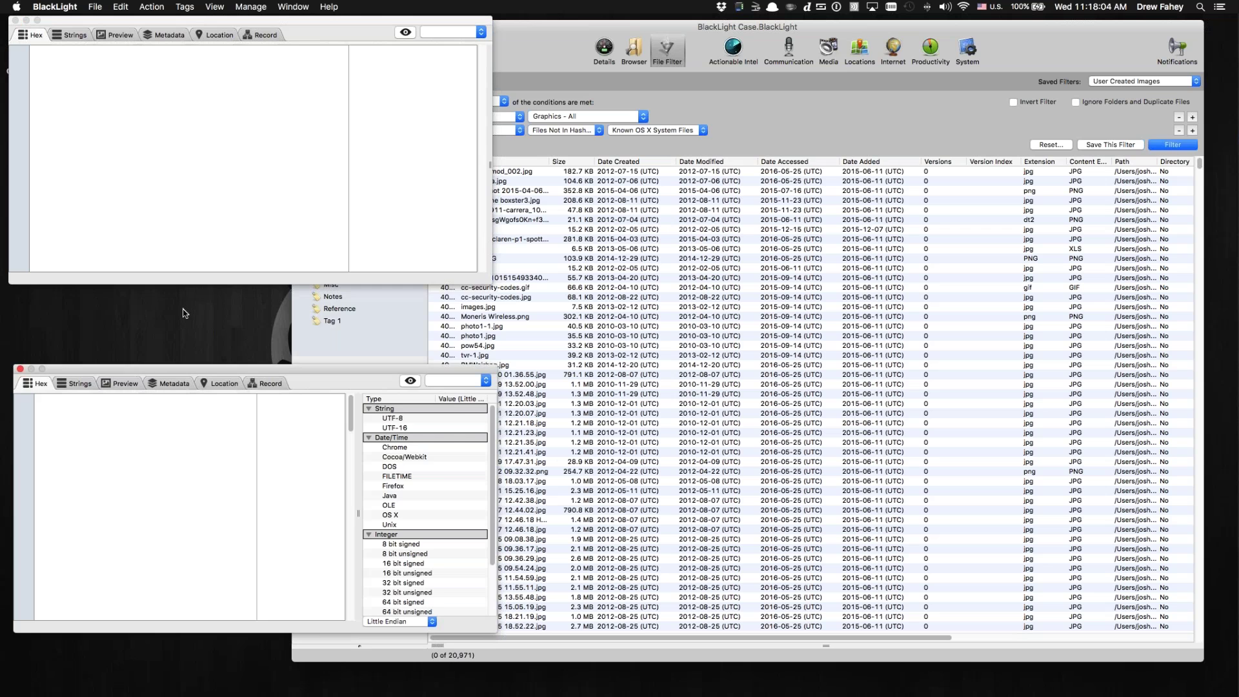
pyautogui.moveTo(251, 369); pyautogui.dragTo(246, 289)
pyautogui.moveTo(353, 434); pyautogui.dragTo(402, 530)
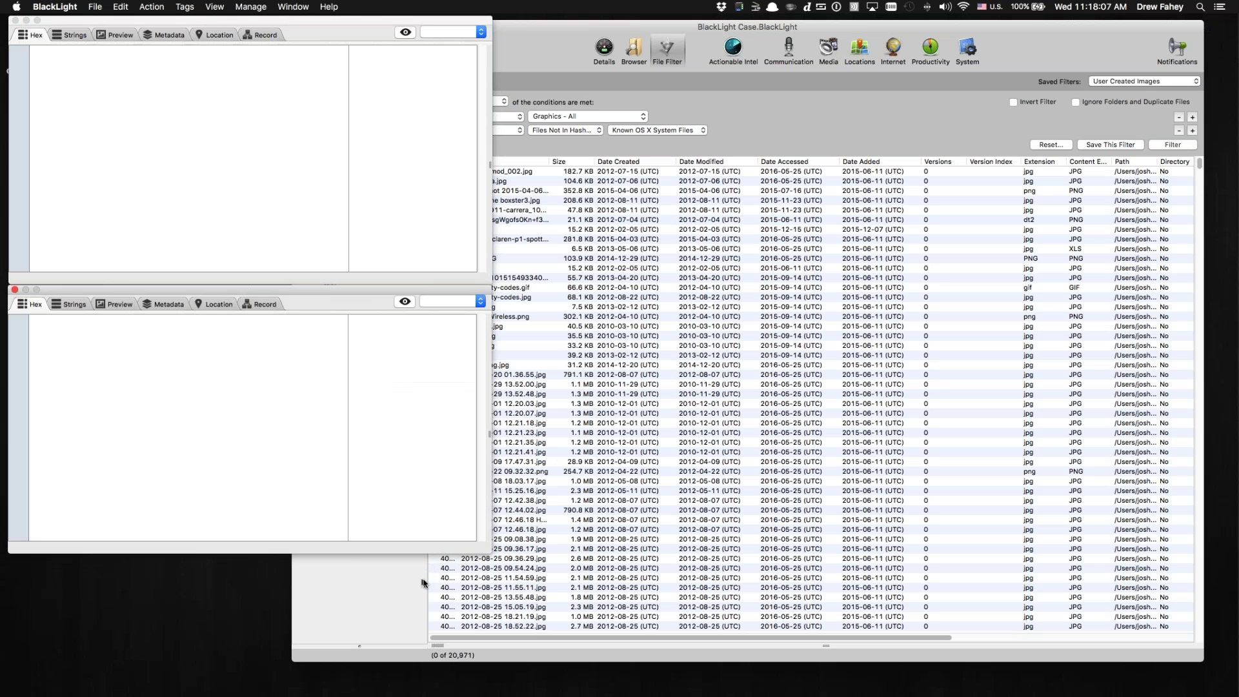
# Open a third detached content viewer below the other two and shorten the middle one to uncover it.
pyautogui.click(438, 639)
pyautogui.moveTo(438, 641); pyautogui.dragTo(245, 447)
pyautogui.click(254, 395)
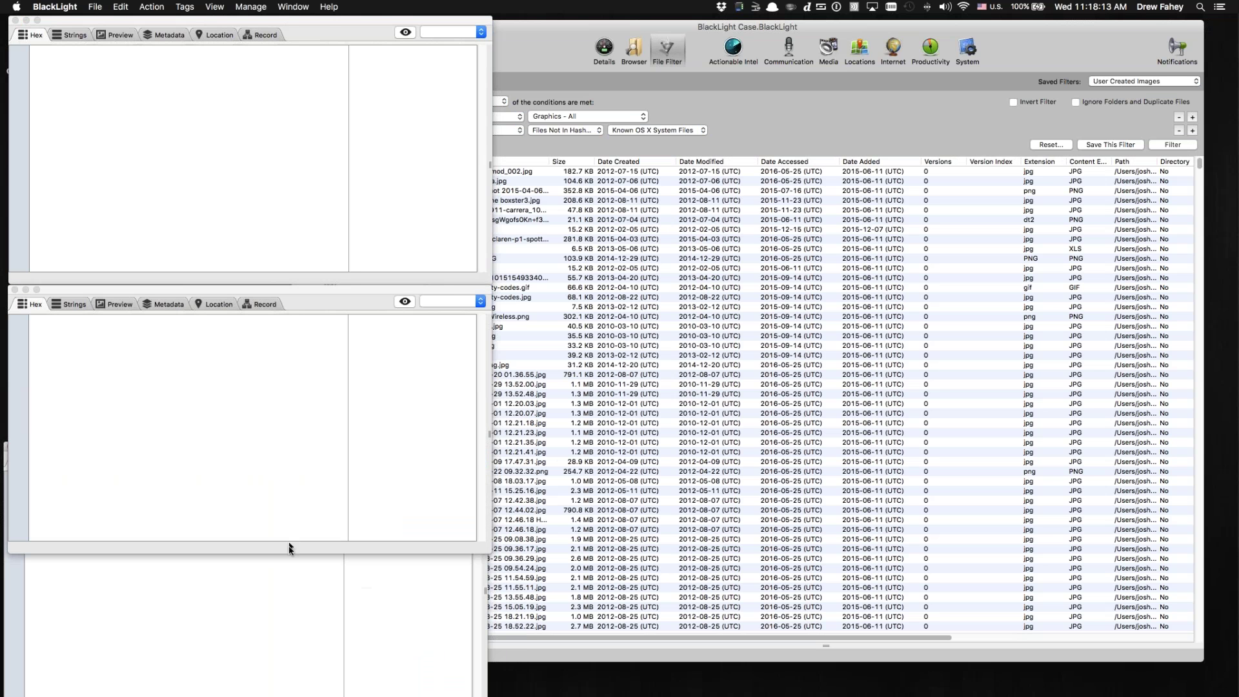
pyautogui.moveTo(289, 553); pyautogui.dragTo(289, 457)
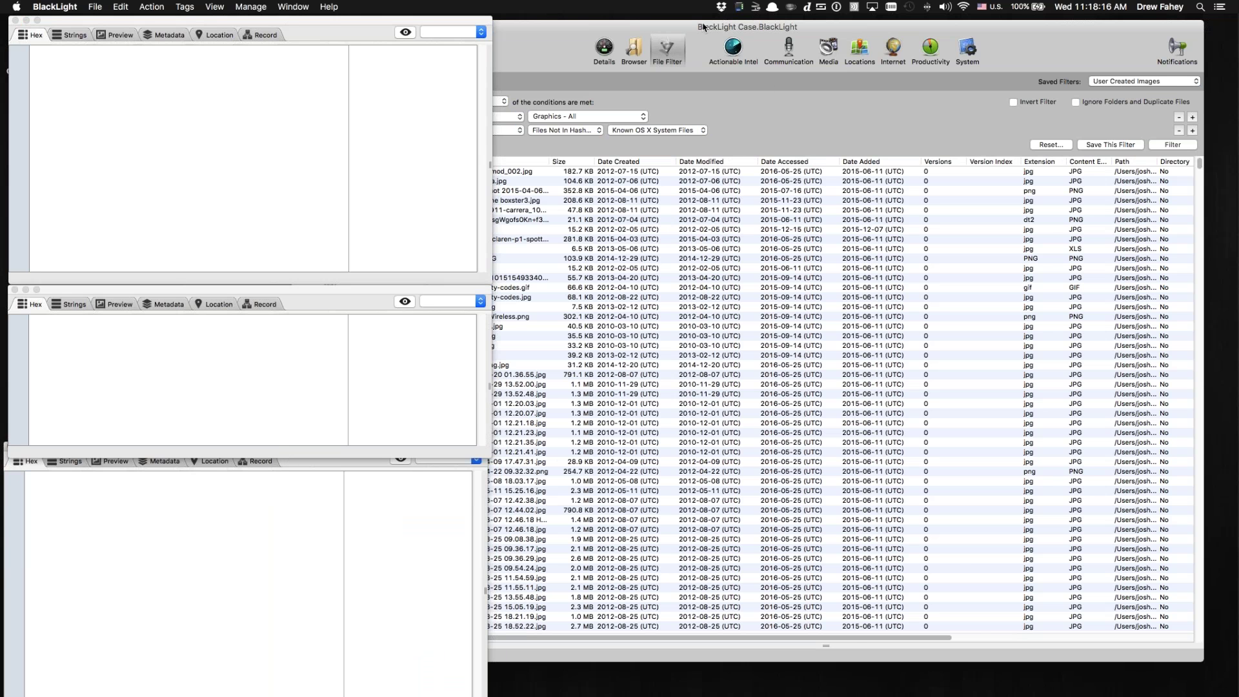
# Uncover the file list, select 2009-06-20 01.36.55.jpg, and set the middle viewer to Metadata and the lowest to Preview.
pyautogui.moveTo(703, 27); pyautogui.dragTo(735, 27)
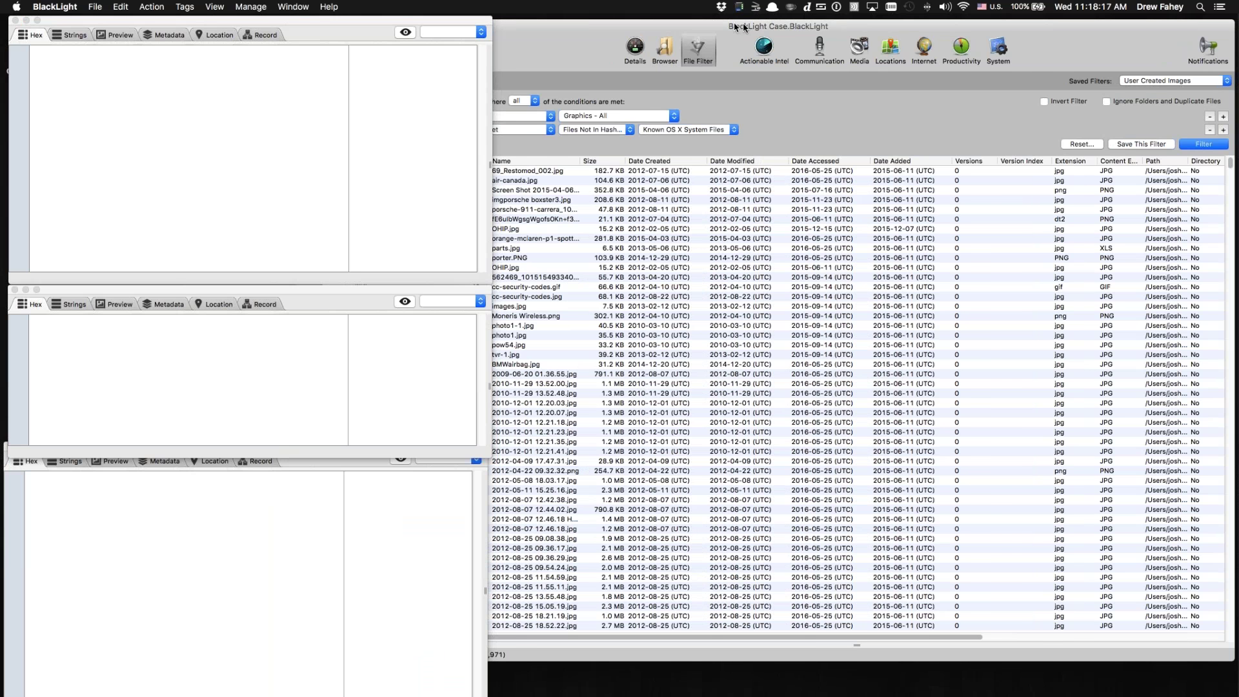
pyautogui.moveTo(743, 27); pyautogui.dragTo(799, 25)
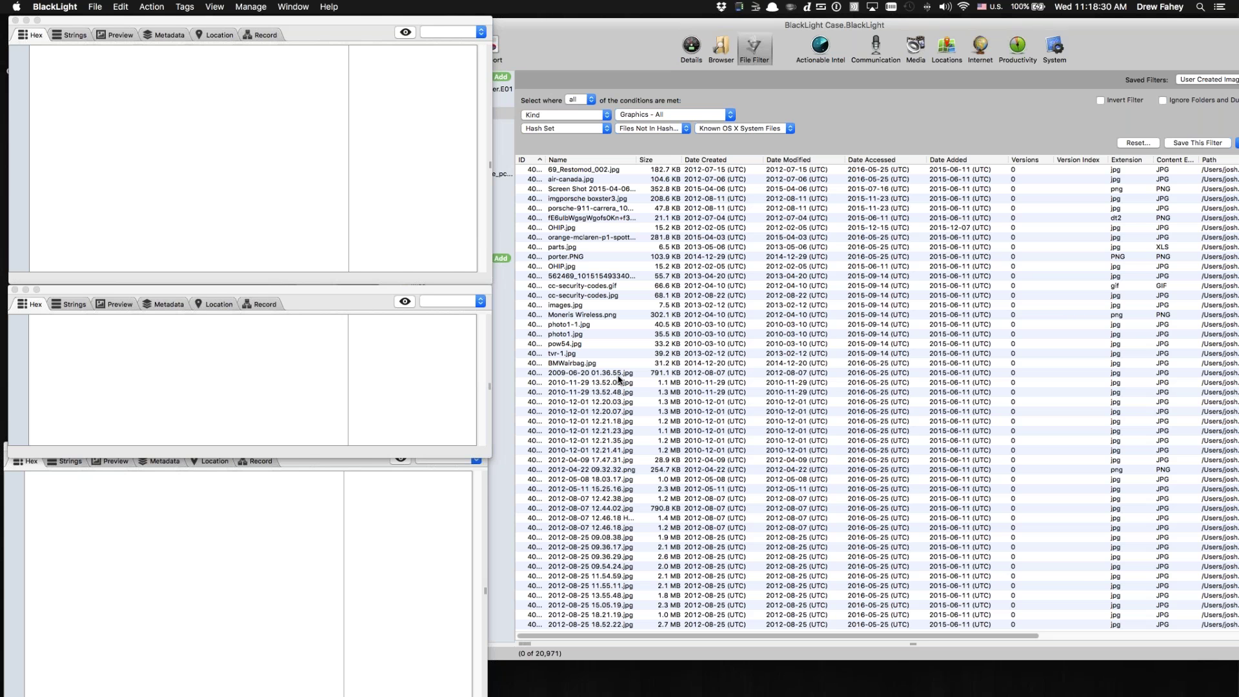
pyautogui.click(618, 379)
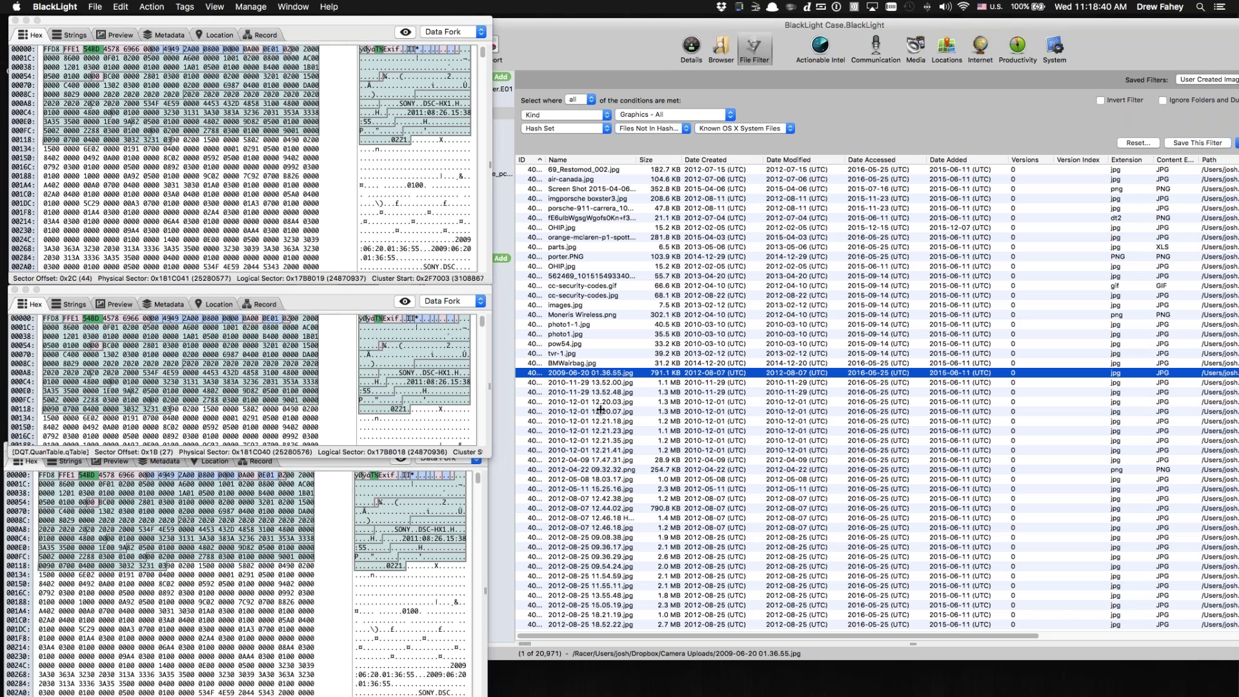
pyautogui.click(108, 305)
pyautogui.click(163, 304)
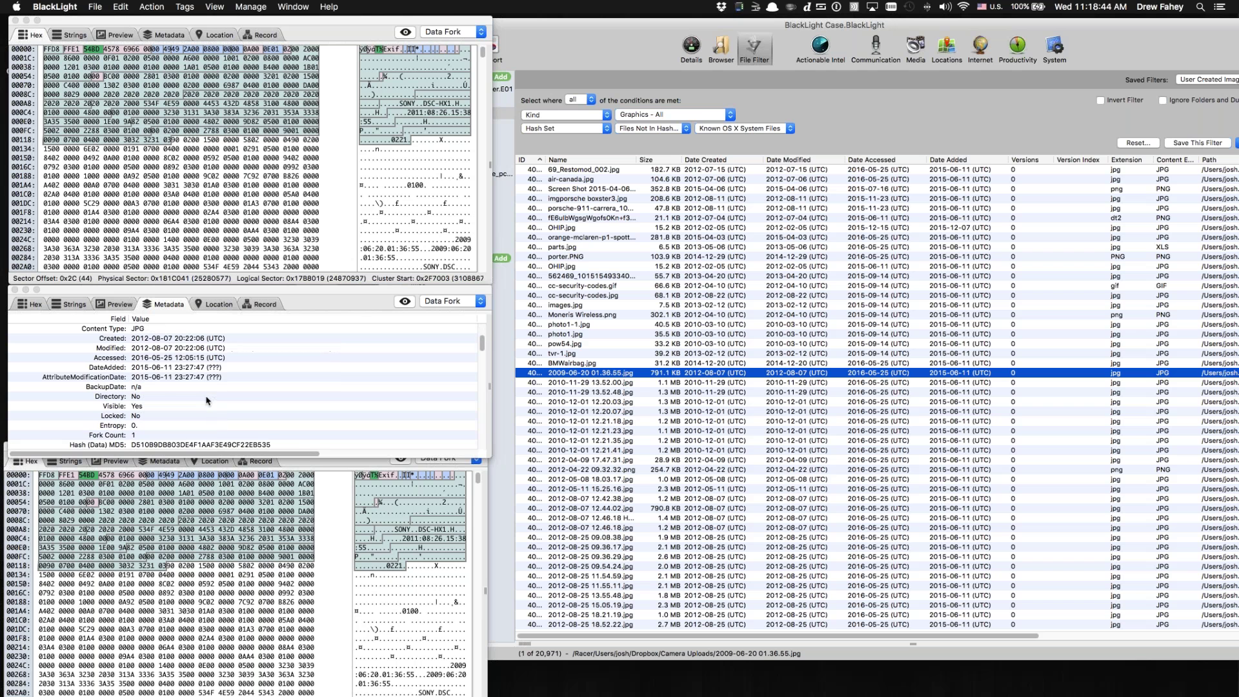
pyautogui.click(107, 466)
pyautogui.click(113, 460)
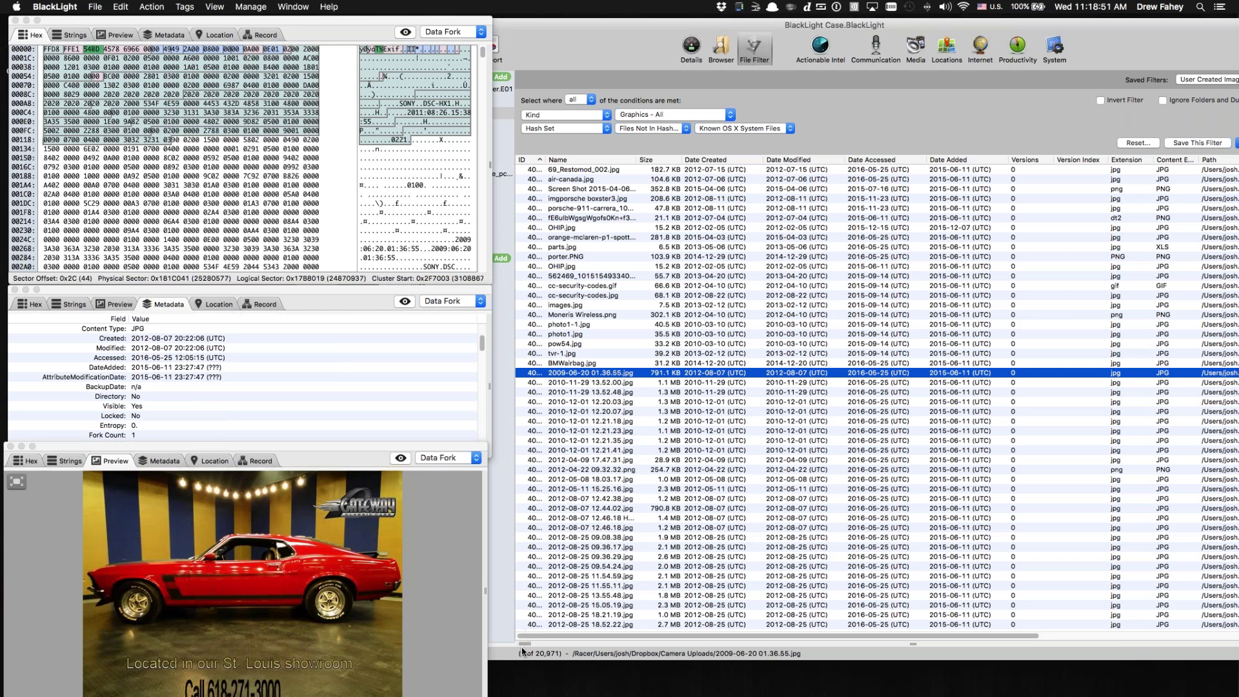
# Open a fourth detached content viewer showing Location and place it over the lower right part of the file list.
pyautogui.moveTo(523, 643); pyautogui.dragTo(879, 490)
pyautogui.click(840, 503)
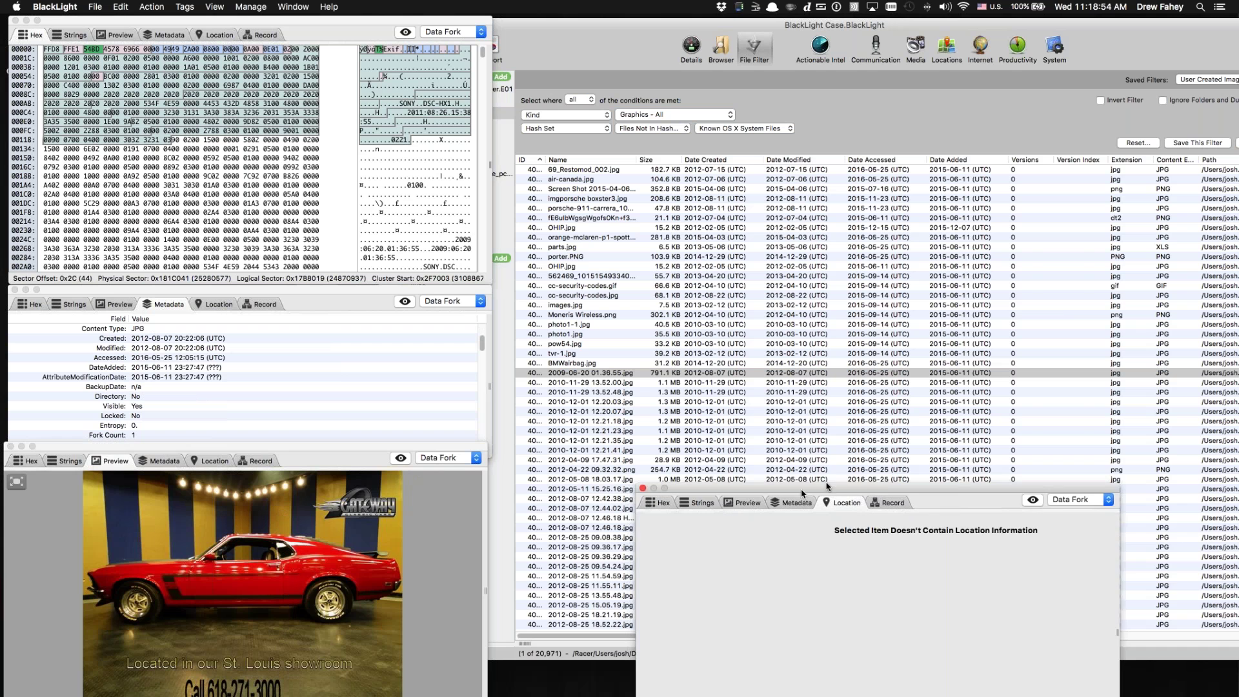
pyautogui.moveTo(802, 493); pyautogui.dragTo(939, 456)
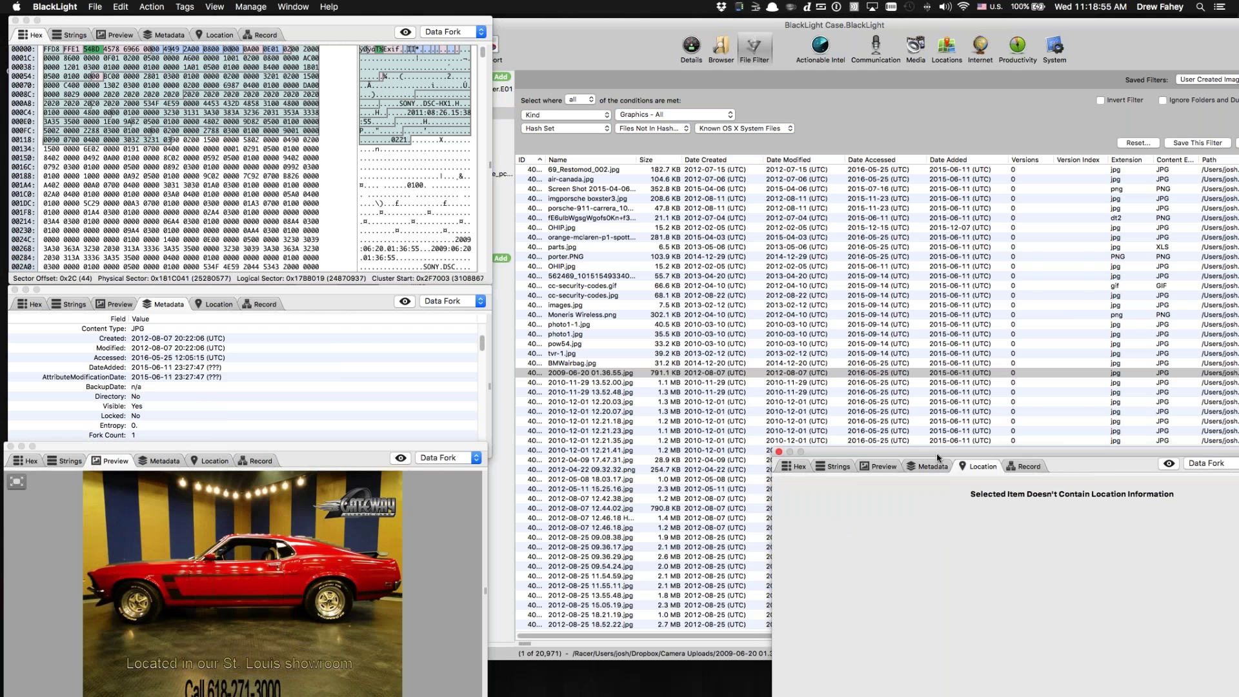
# Examine the hex, metadata, preview and location of the photos from 2010-11-29 13.52.00.jpg to 2010-12-01 12.21.35.jpg.
pyautogui.click(573, 382)
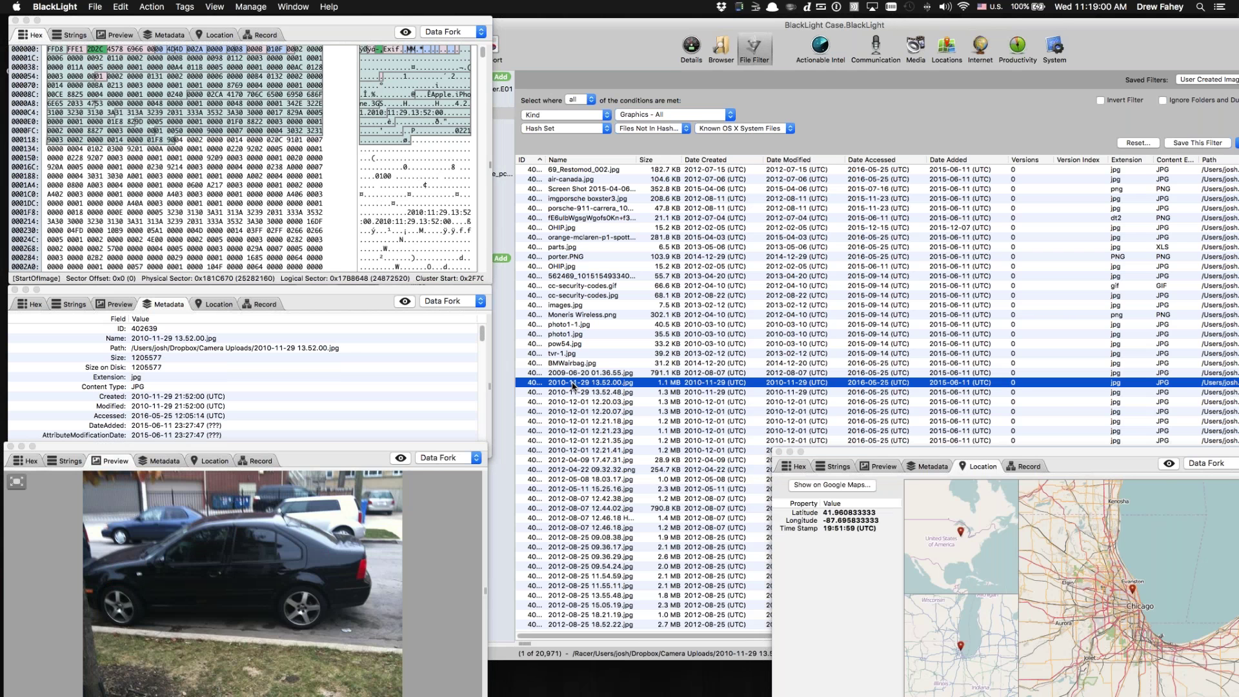
pyautogui.press('Down')
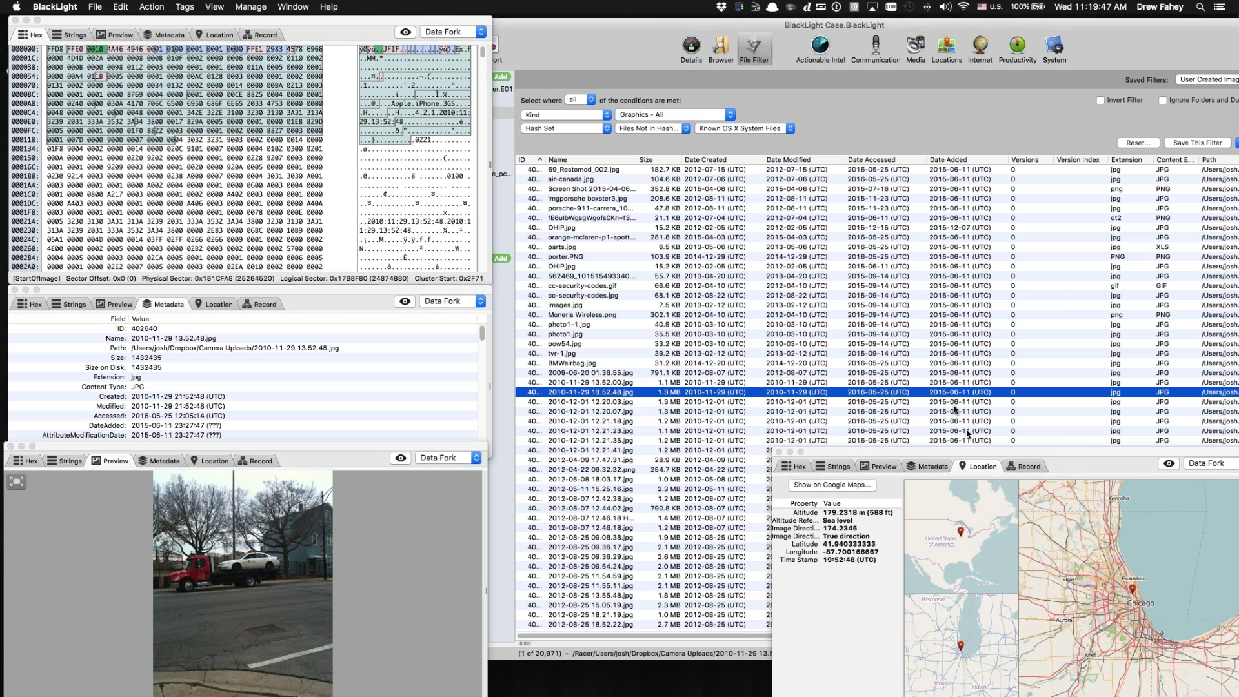
pyautogui.click(849, 441)
pyautogui.moveTo(848, 445); pyautogui.dragTo(806, 406)
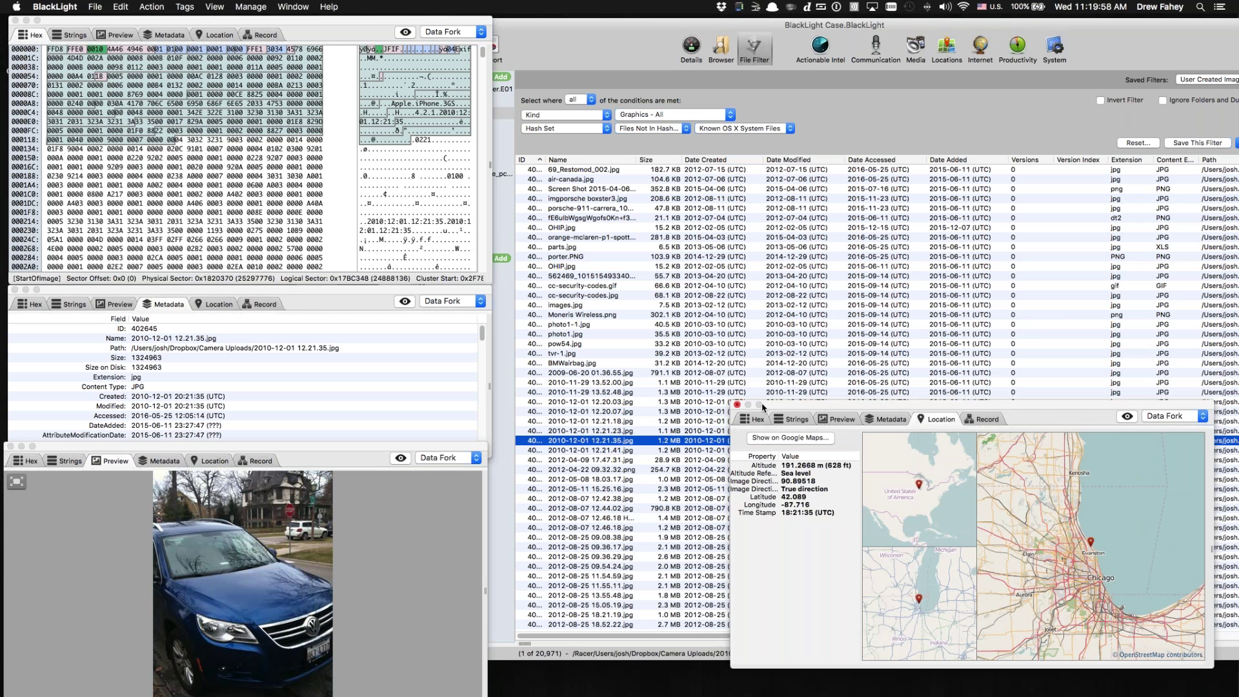
# Close all four detached content viewer windows.
pyautogui.click(738, 405)
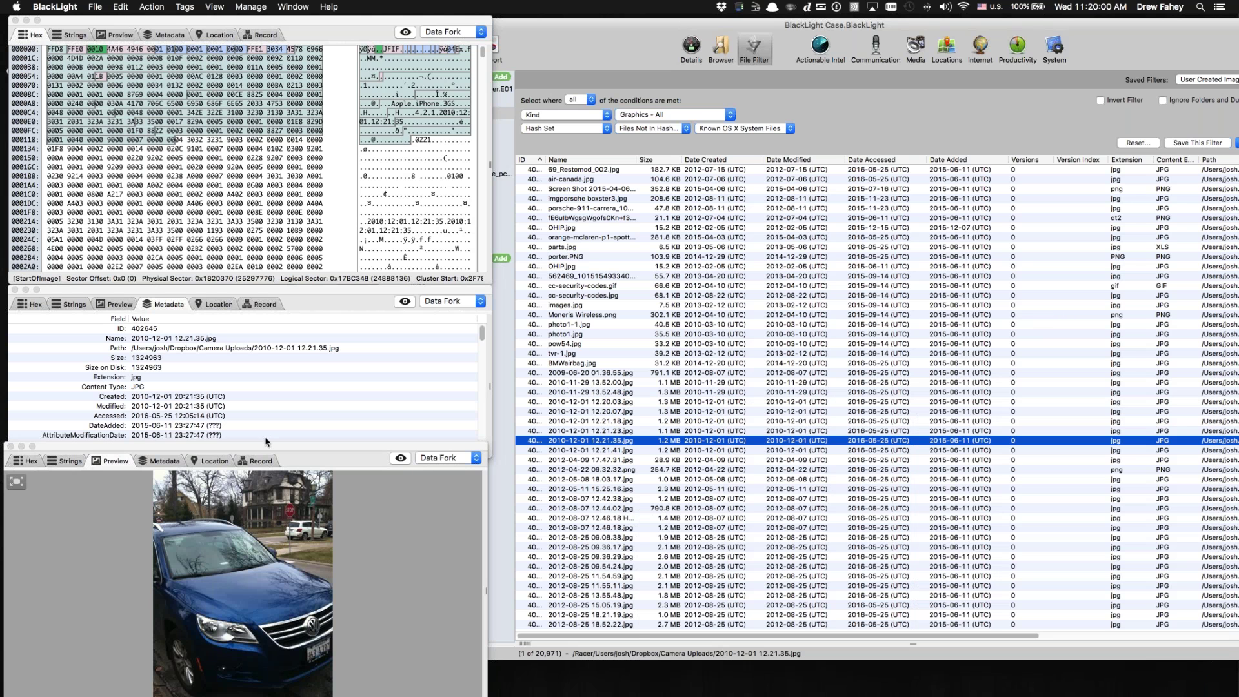
pyautogui.click(11, 446)
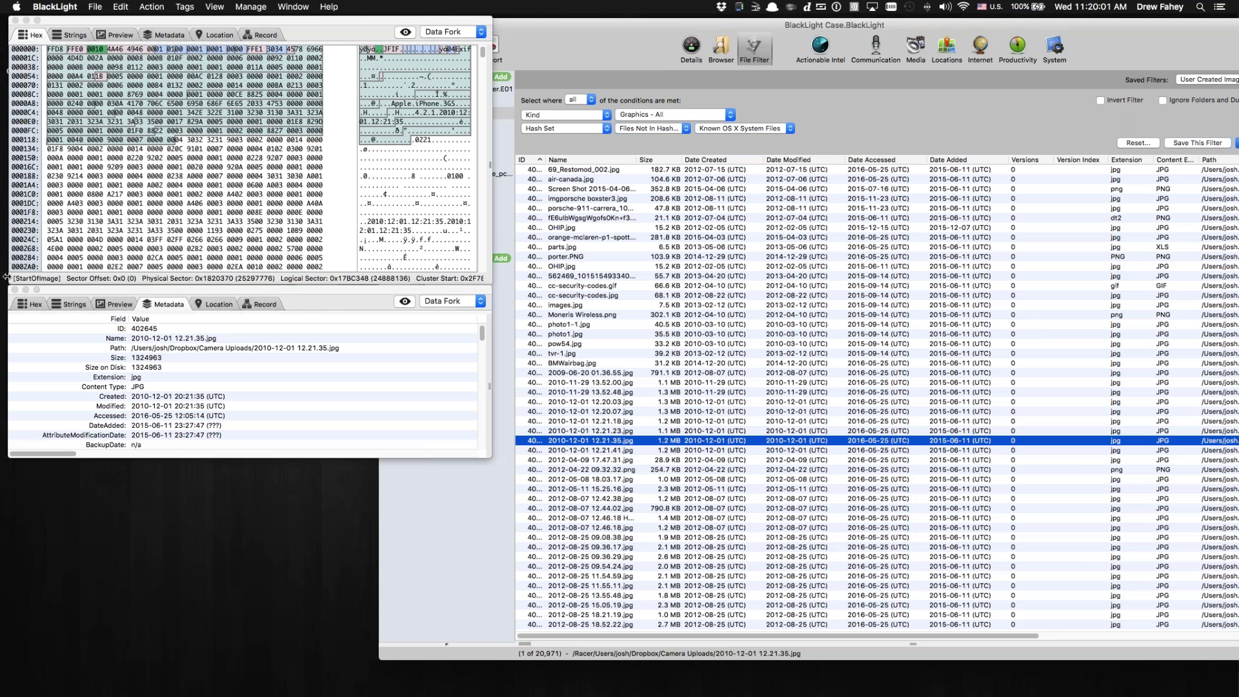
pyautogui.click(14, 290)
pyautogui.click(15, 21)
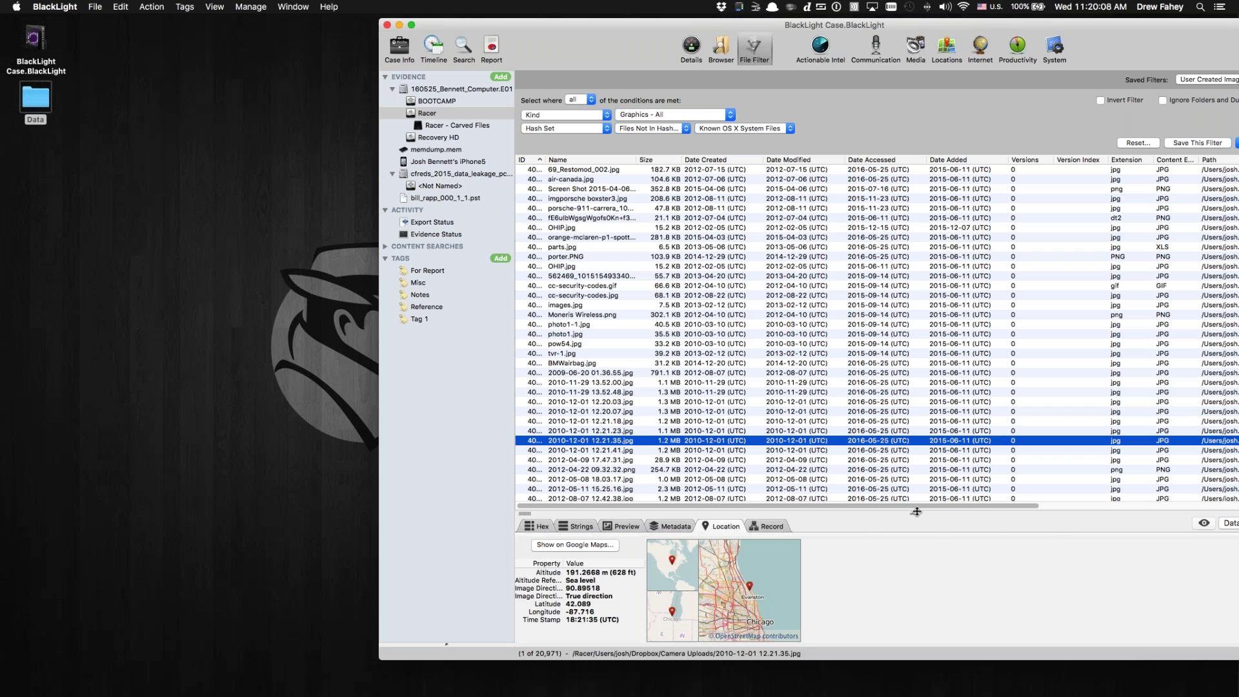
# Enlarge the content pane, detach a content viewer onto the desktop for 2010-12-01 12.21.35.jpg, and close it.
pyautogui.moveTo(917, 512); pyautogui.dragTo(915, 460)
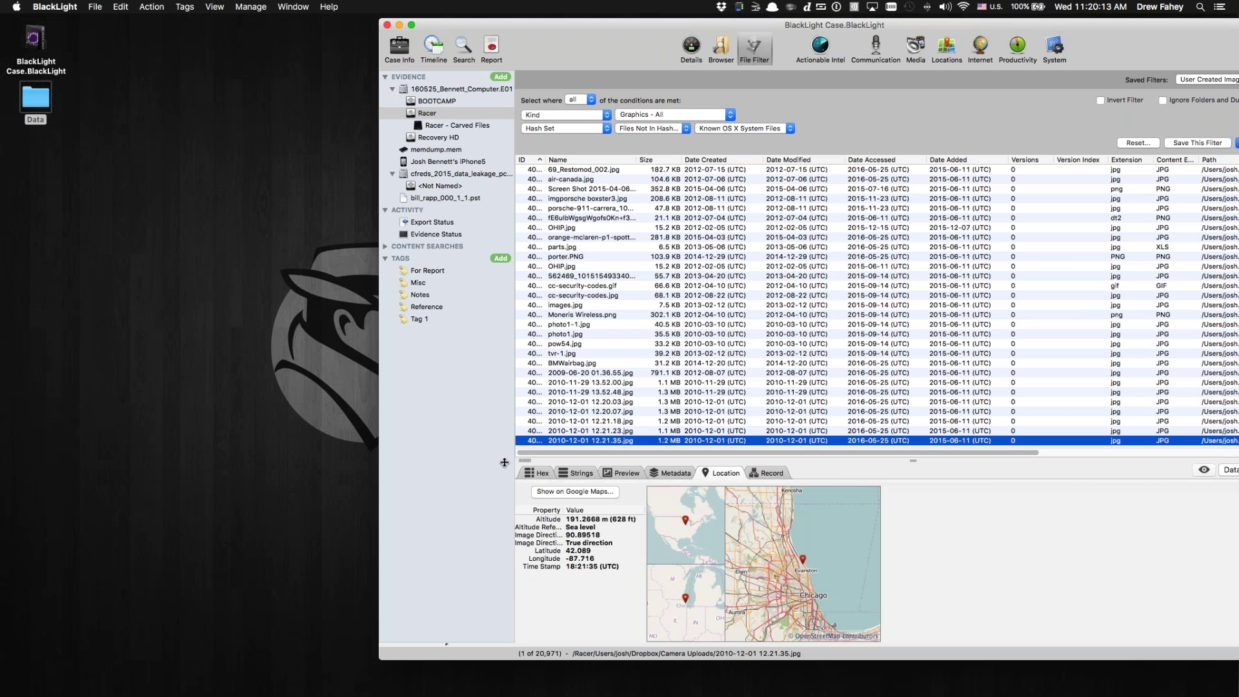
pyautogui.moveTo(522, 461); pyautogui.dragTo(330, 330)
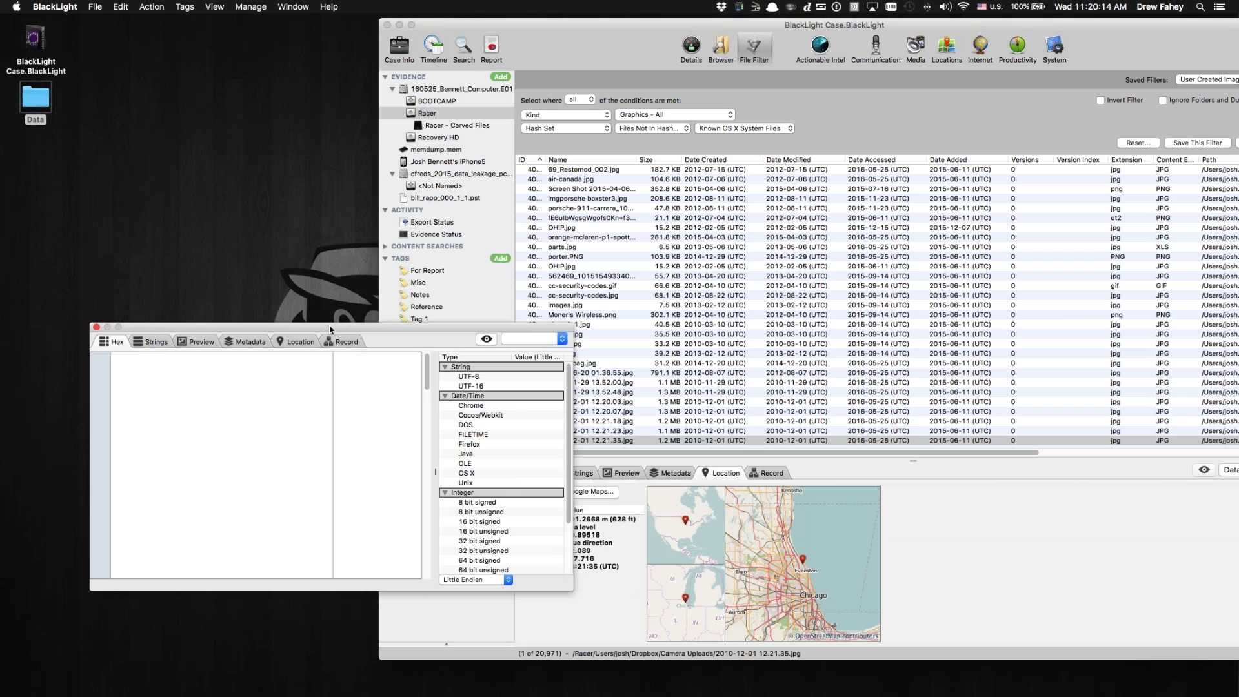
pyautogui.moveTo(330, 330); pyautogui.dragTo(277, 295)
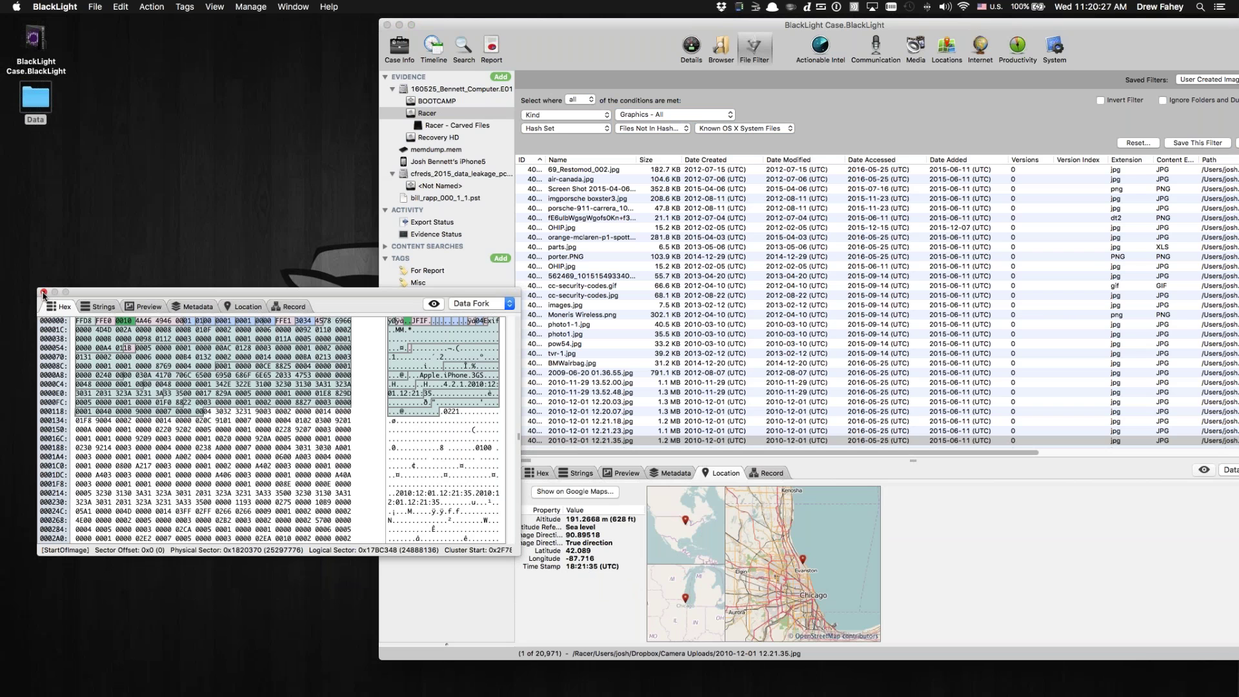
pyautogui.click(43, 295)
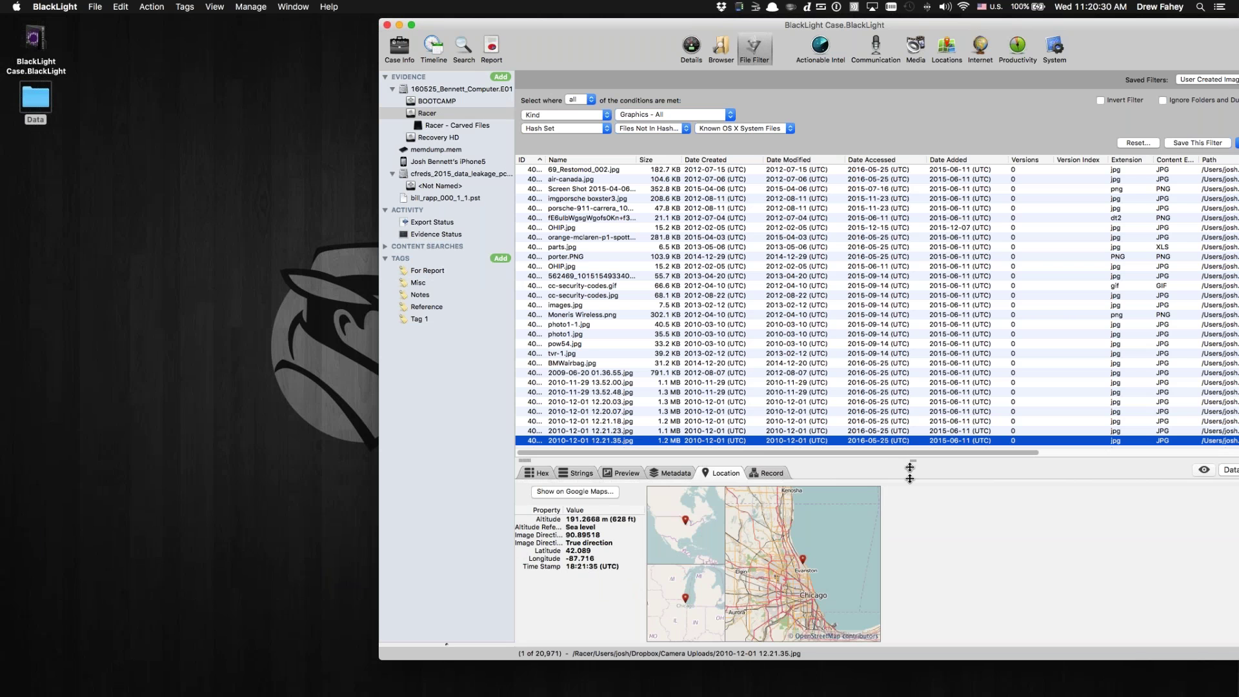
# Collapse the content pane to show the full file list and move the case window fully onto the screen.
pyautogui.moveTo(910, 478); pyautogui.dragTo(874, 597)
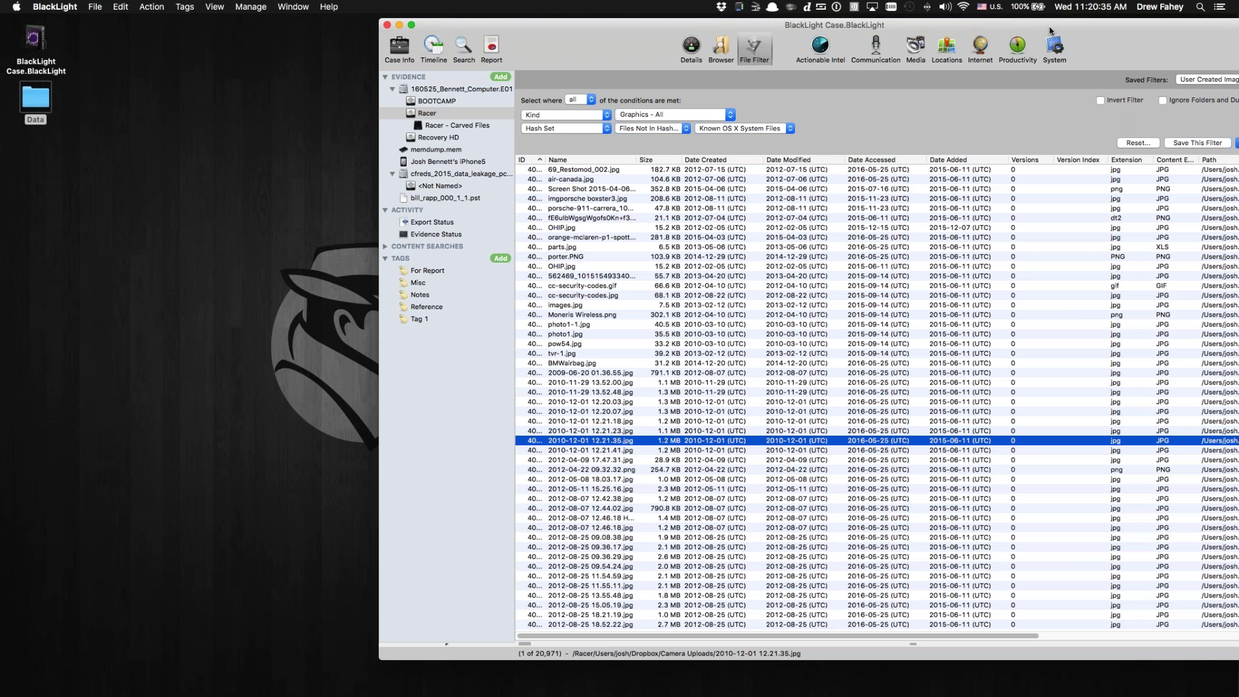
pyautogui.moveTo(1050, 30); pyautogui.dragTo(783, 35)
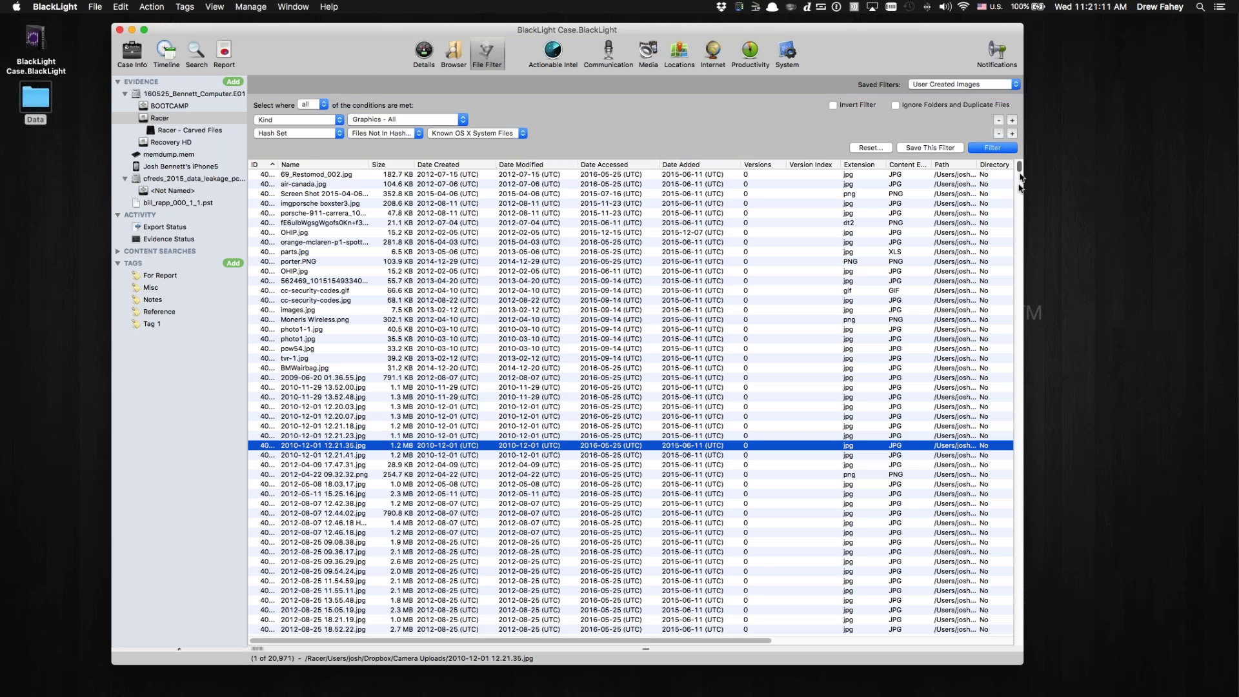
# Look through the filtered image list, then examine the hex data and sector details of 2010-12-01 12.21.35.jpg.
pyautogui.scroll(-5, 1013, 244)
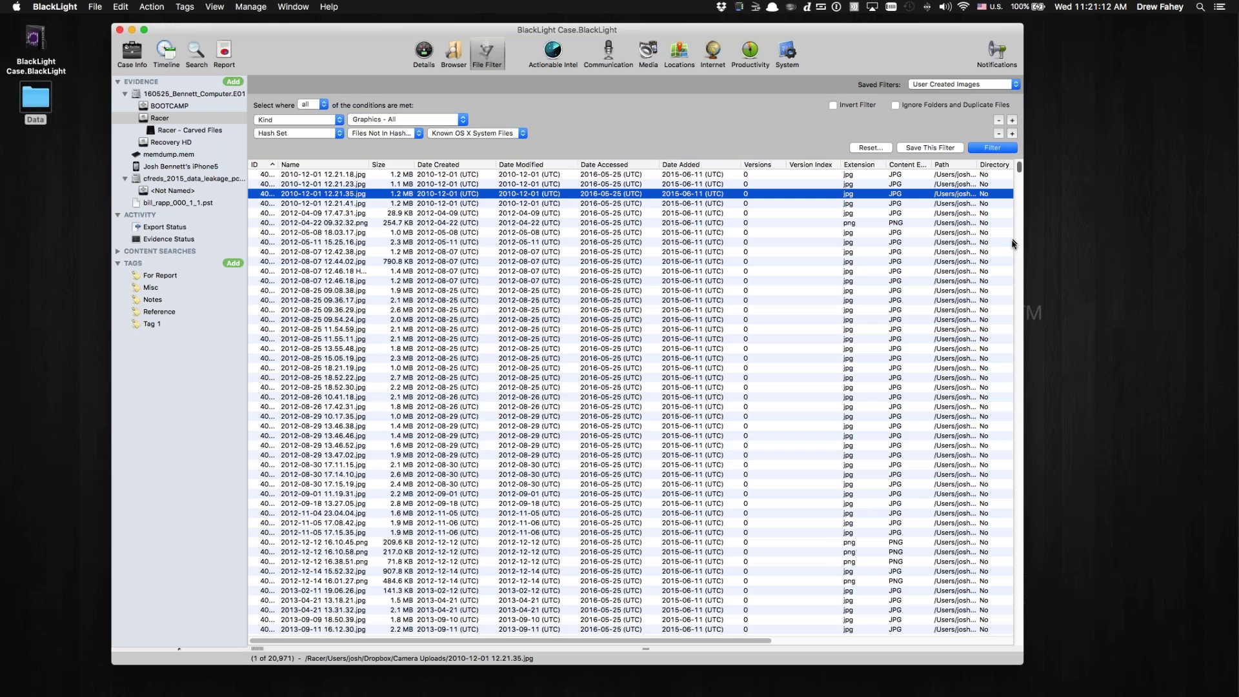
pyautogui.scroll(-20, 1012, 259)
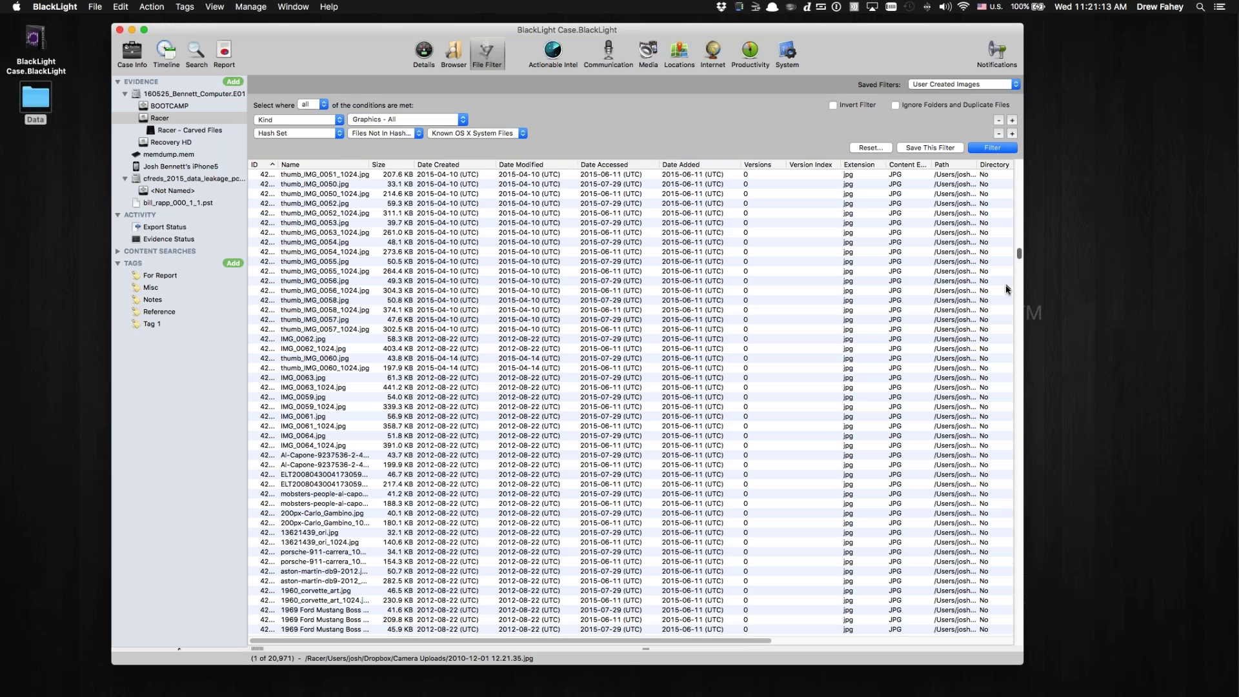
pyautogui.scroll(-20, 1003, 387)
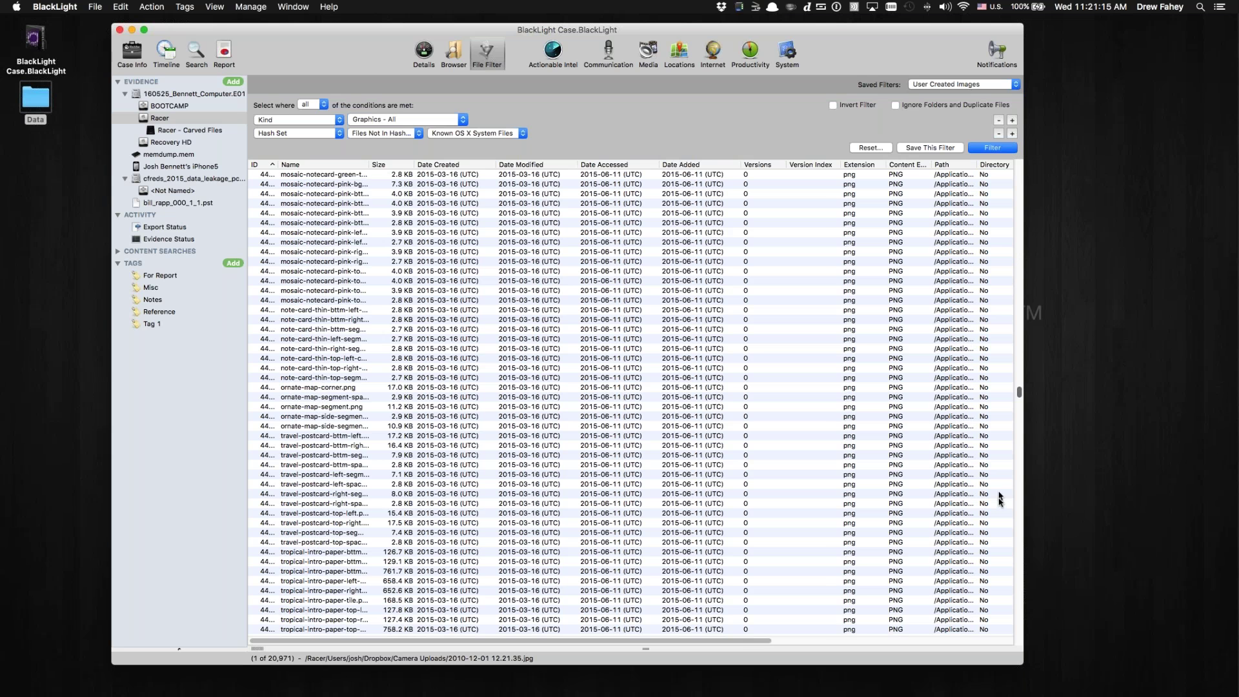
pyautogui.moveTo(1019, 392); pyautogui.dragTo(1019, 165)
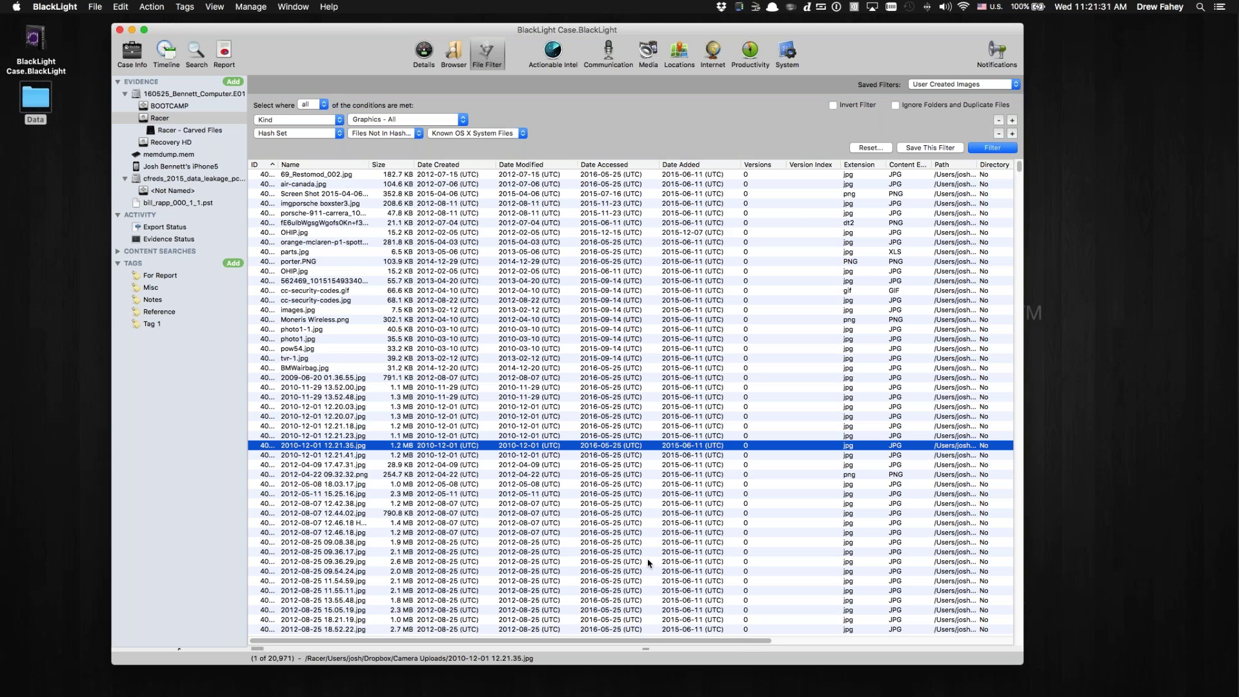
pyautogui.moveTo(645, 648); pyautogui.dragTo(648, 544)
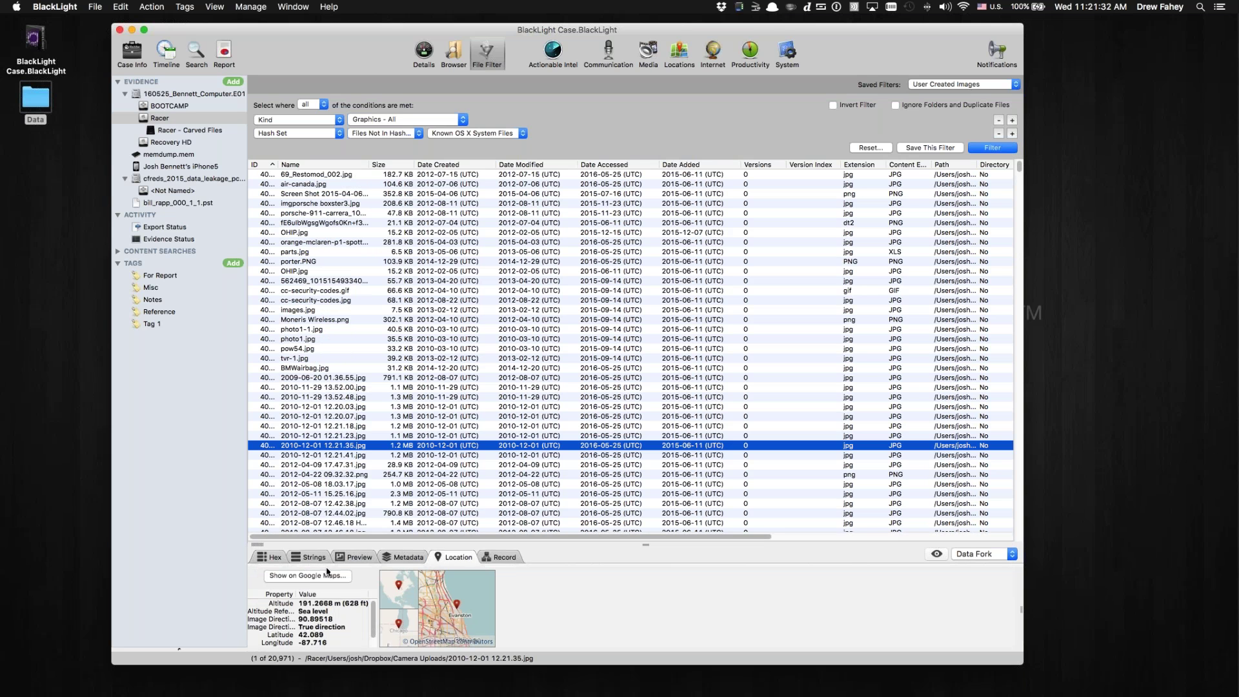
pyautogui.click(273, 559)
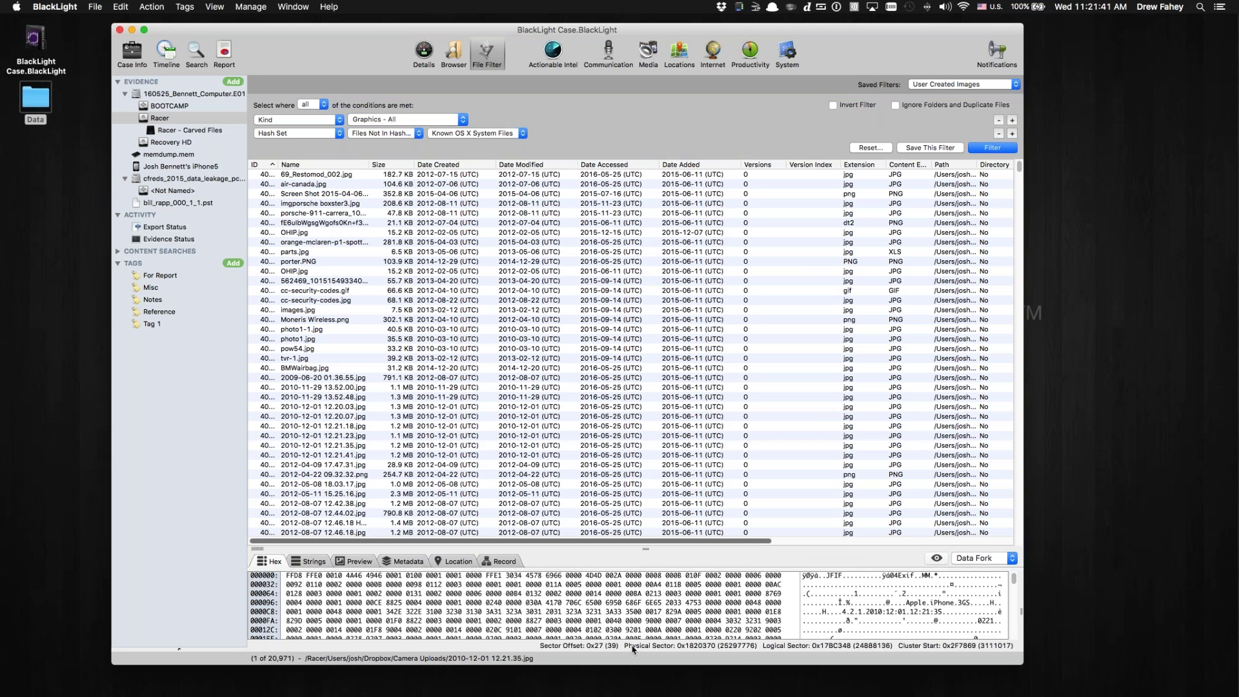
# Sort the files by content extension with descending size as secondary sort, widening the window and the Content Extension column.
pyautogui.click(920, 165)
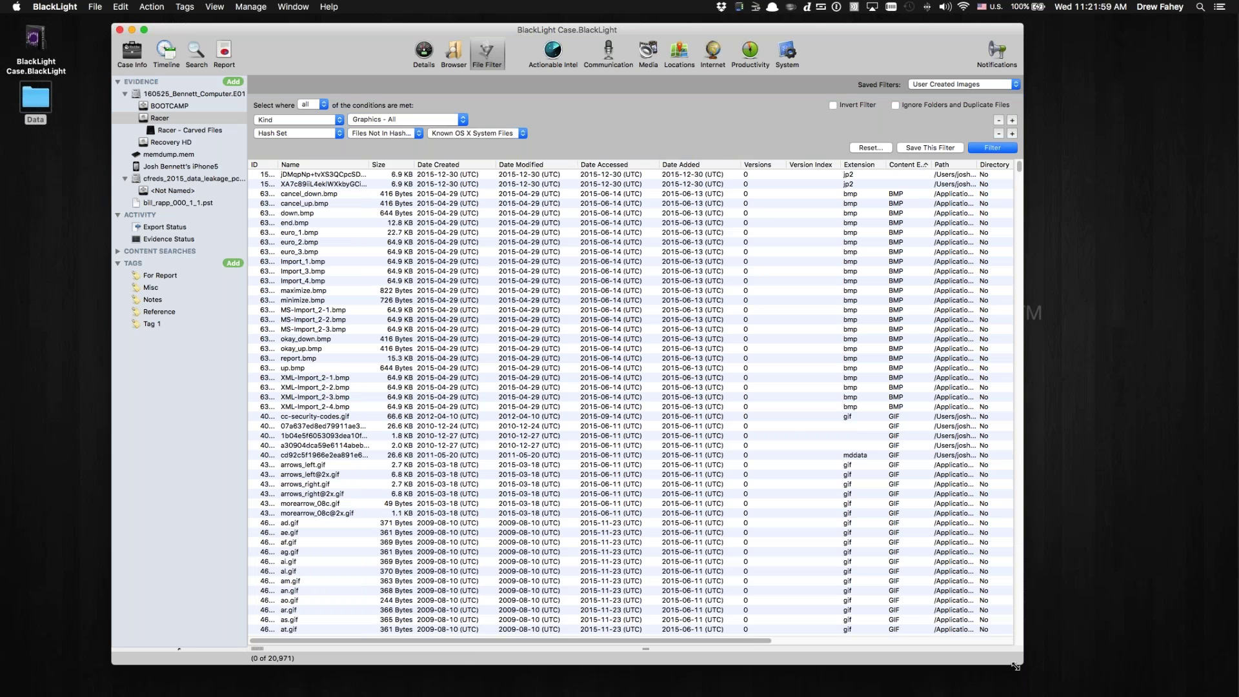
pyautogui.moveTo(1024, 665); pyautogui.dragTo(1100, 664)
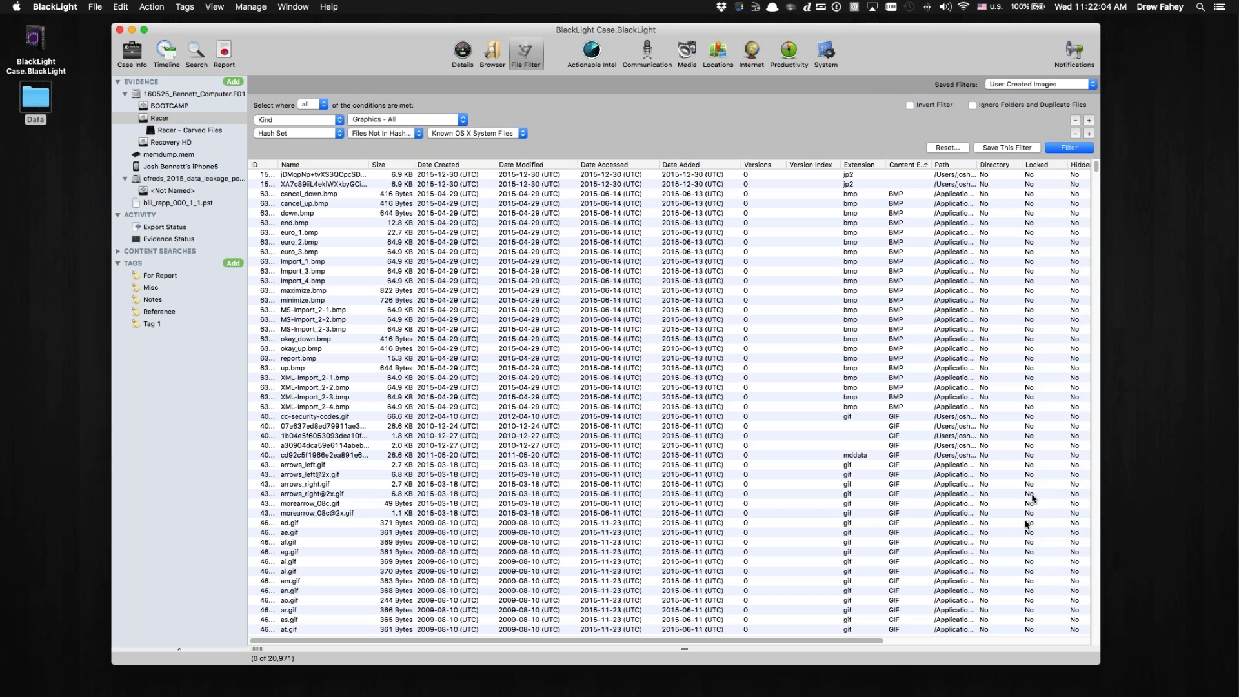
pyautogui.moveTo(931, 160); pyautogui.dragTo(943, 161)
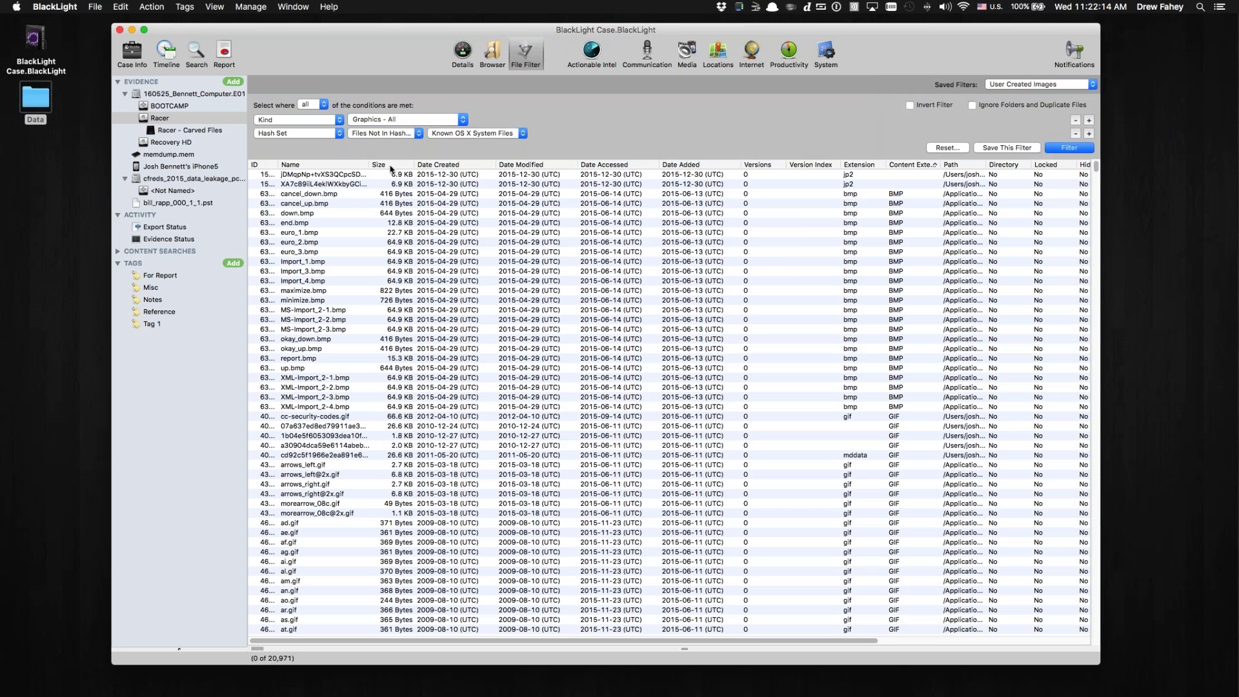
pyautogui.click(391, 166)
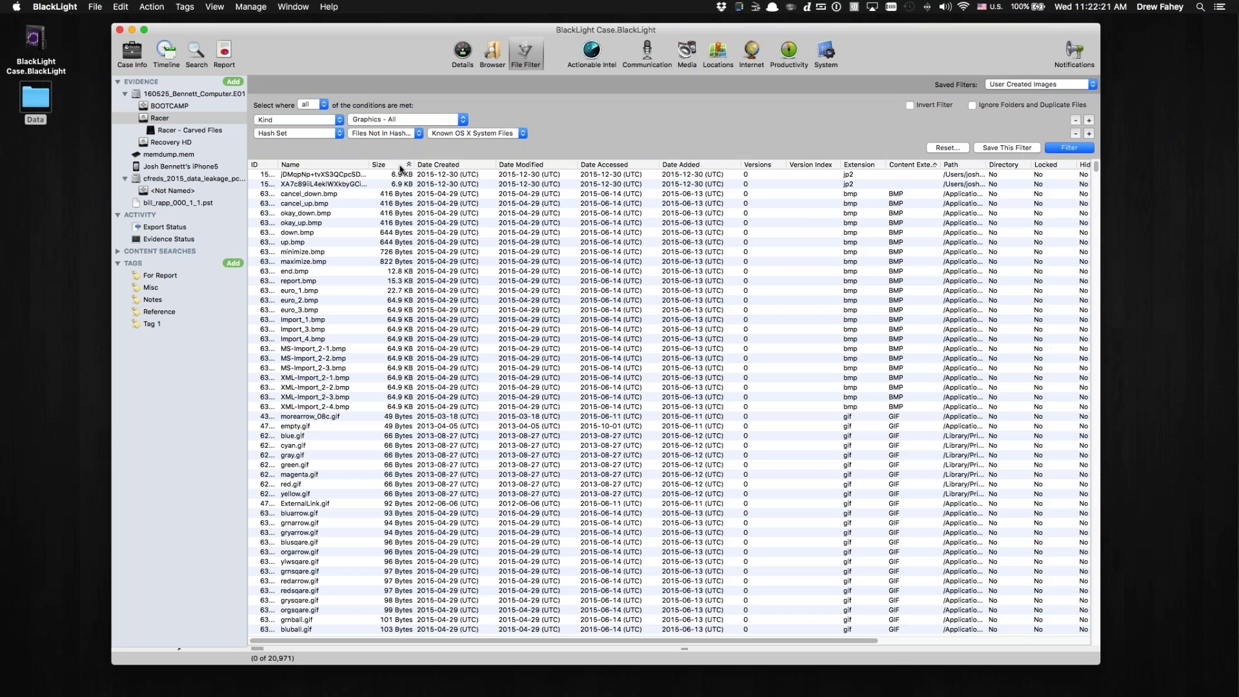
pyautogui.click(399, 166)
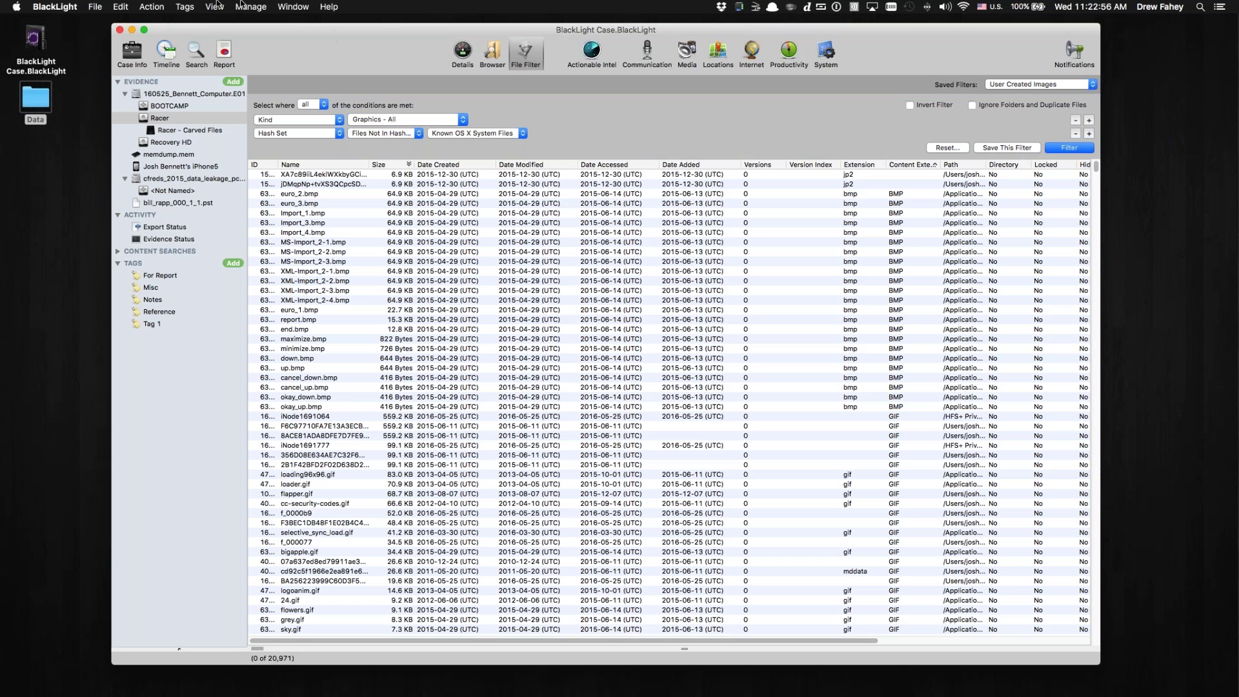
# Move the MD5 column directly after Name in the list columns, widen it, and sort the file list by name.
pyautogui.click(206, 6)
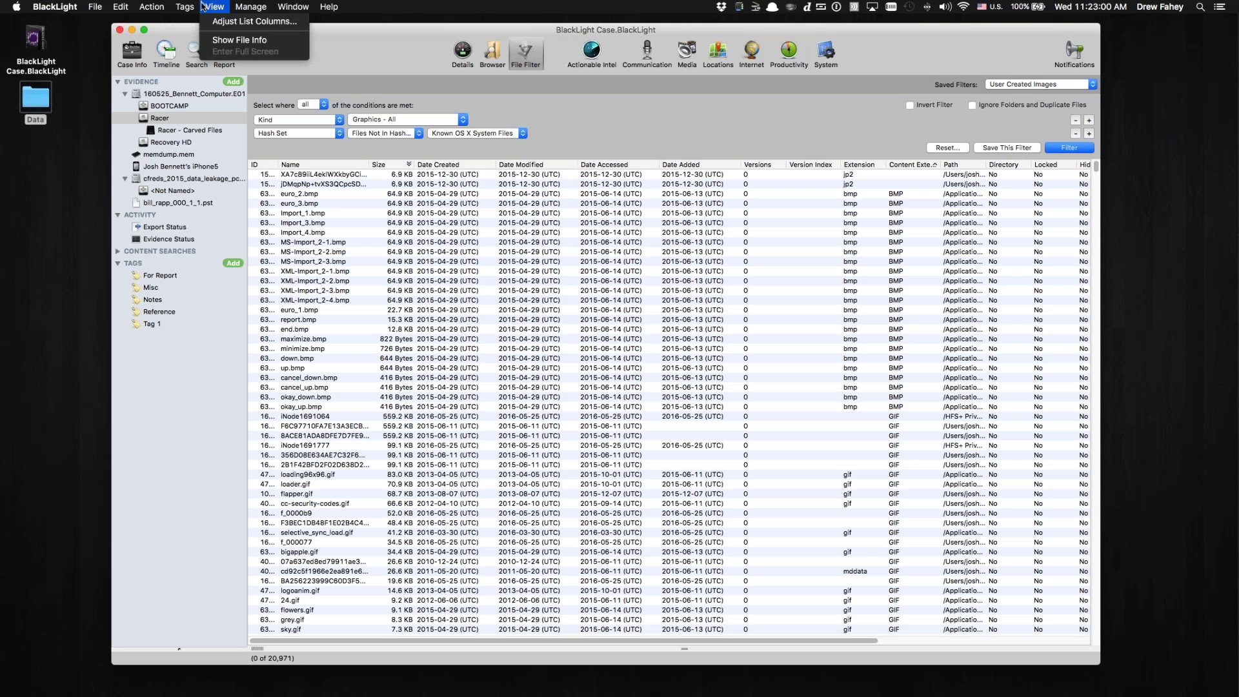
pyautogui.click(234, 22)
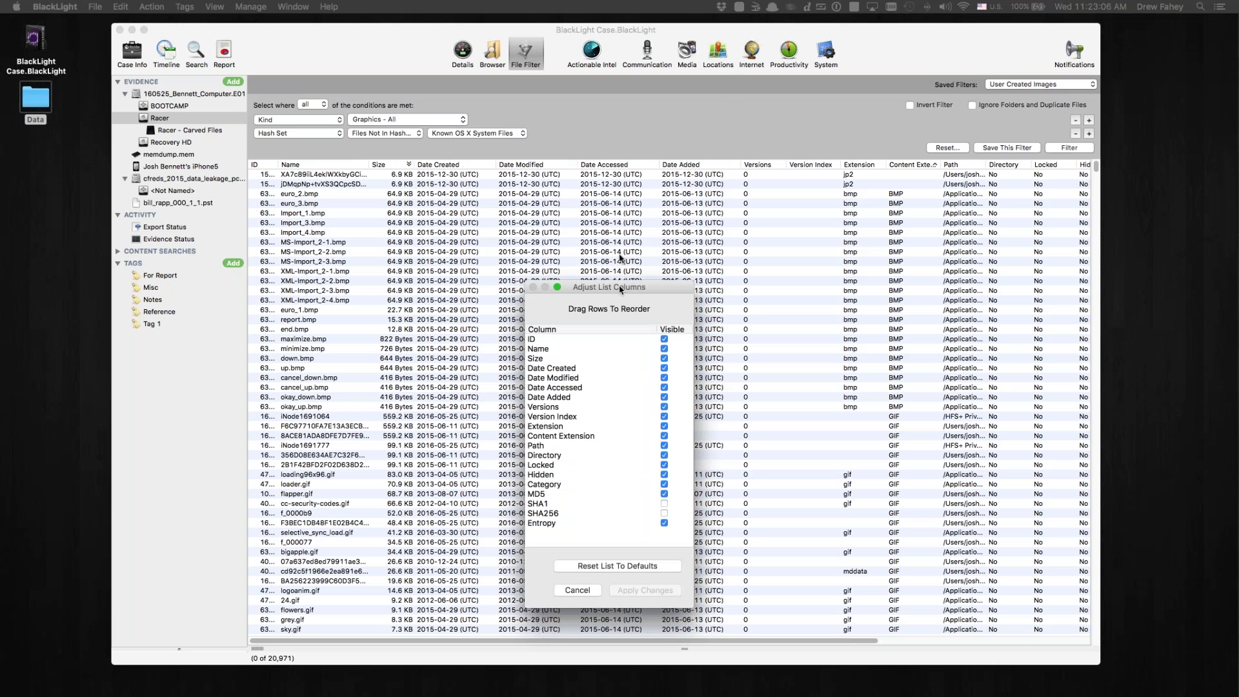
pyautogui.moveTo(622, 288); pyautogui.dragTo(626, 155)
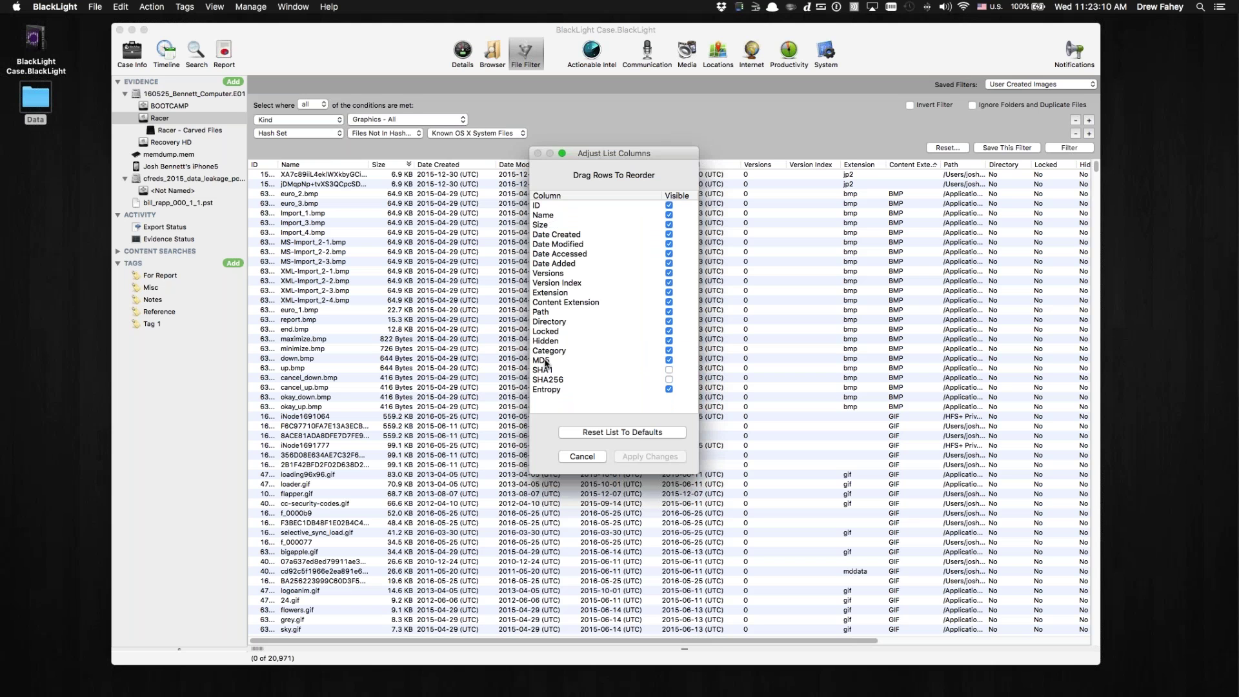
pyautogui.moveTo(545, 361); pyautogui.dragTo(562, 221)
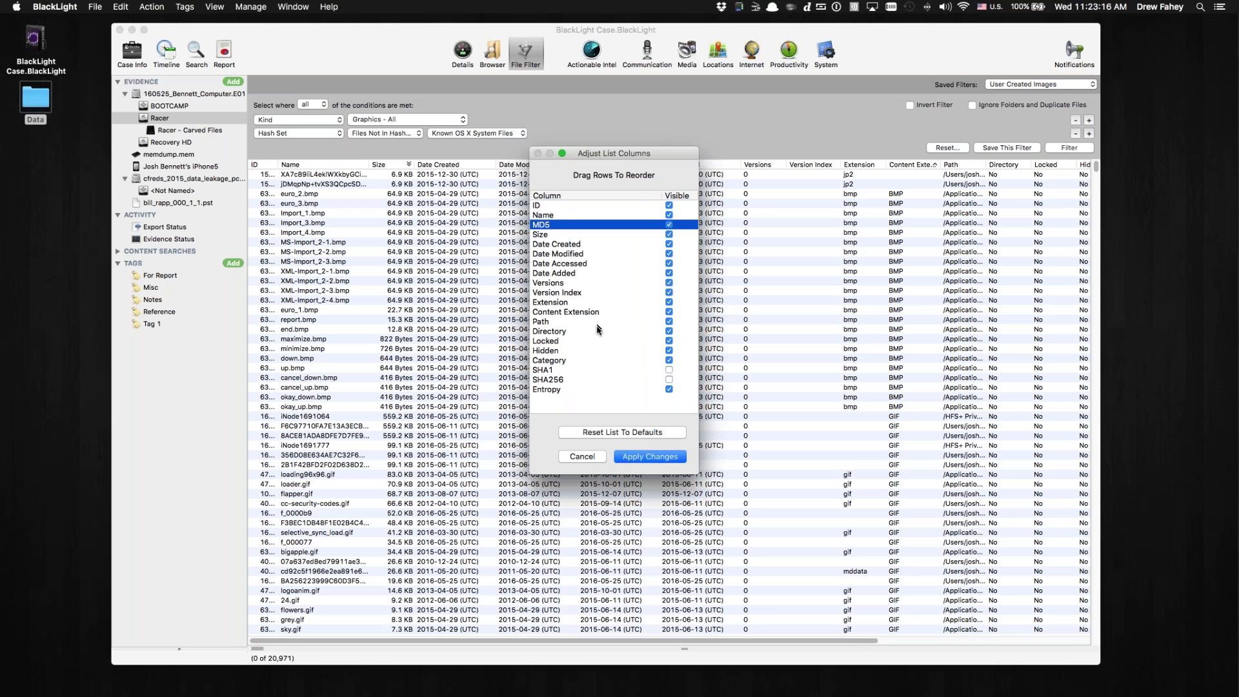
pyautogui.click(672, 462)
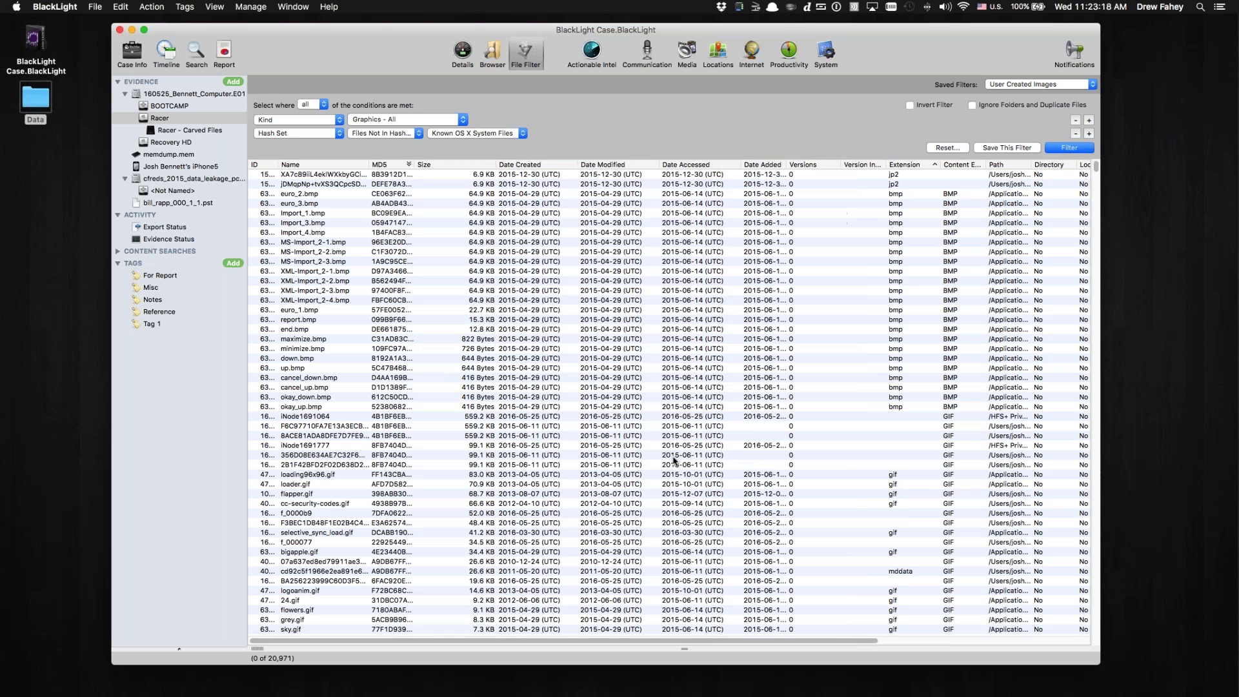
pyautogui.moveTo(414, 165); pyautogui.dragTo(502, 165)
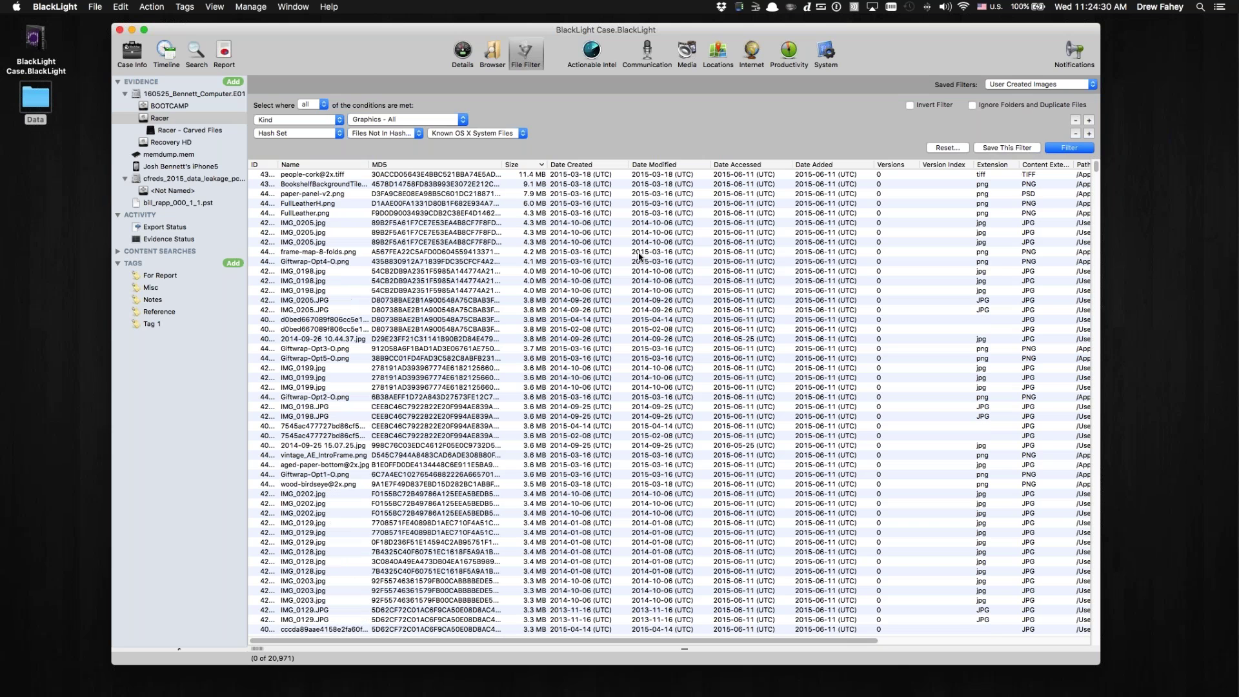
pyautogui.click(284, 166)
# View Old_location_view.png from the desktop's Data folder in Preview, then close the image and the folder window.
pyautogui.click(34, 100)
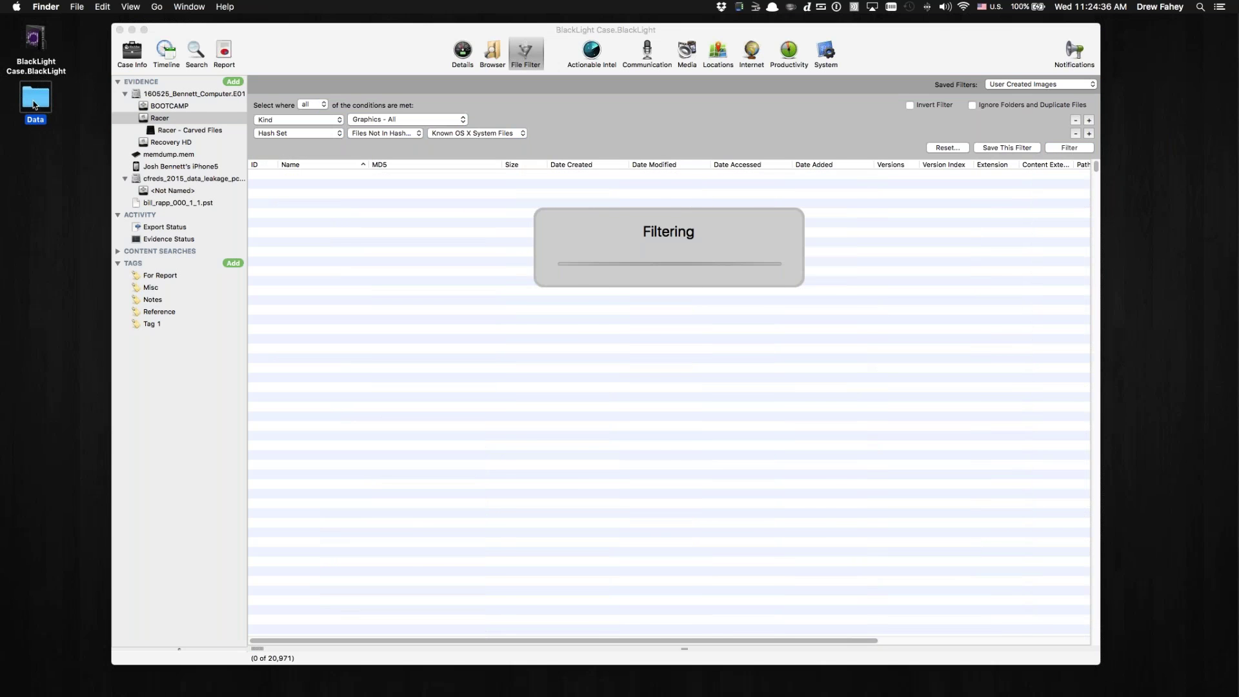
pyautogui.doubleClick(35, 103)
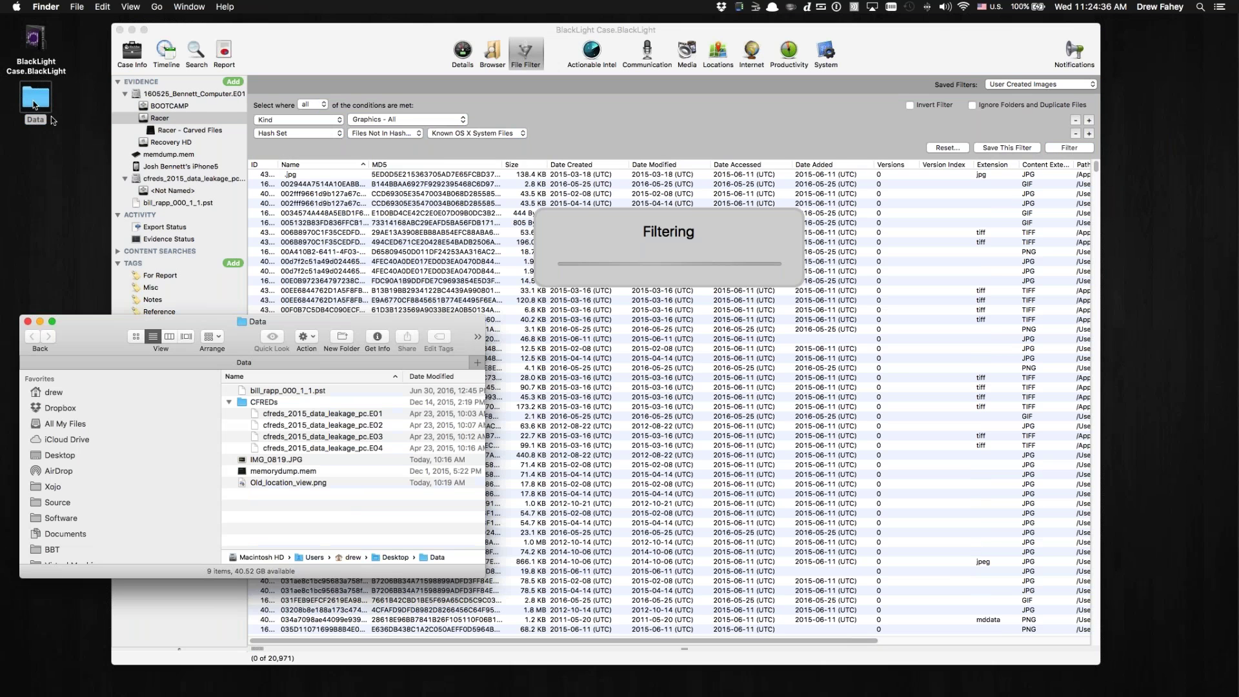
pyautogui.click(284, 484)
pyautogui.doubleClick(284, 484)
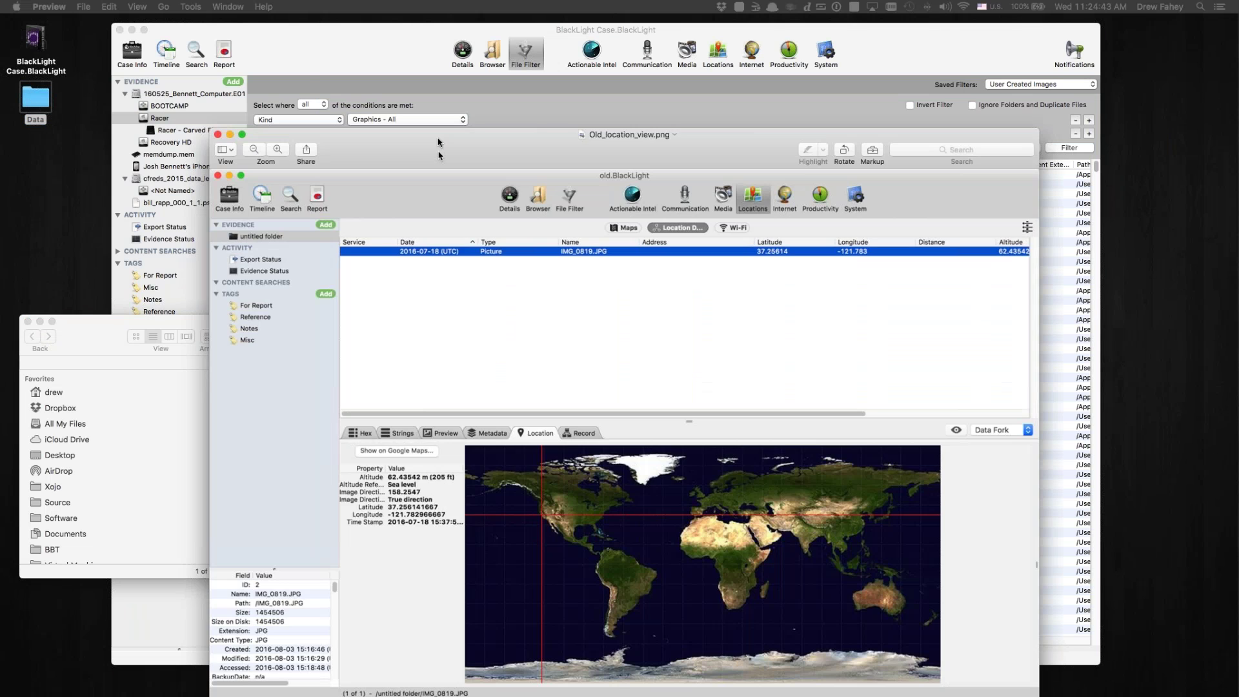
pyautogui.moveTo(438, 153); pyautogui.dragTo(416, 43)
pyautogui.click(26, 322)
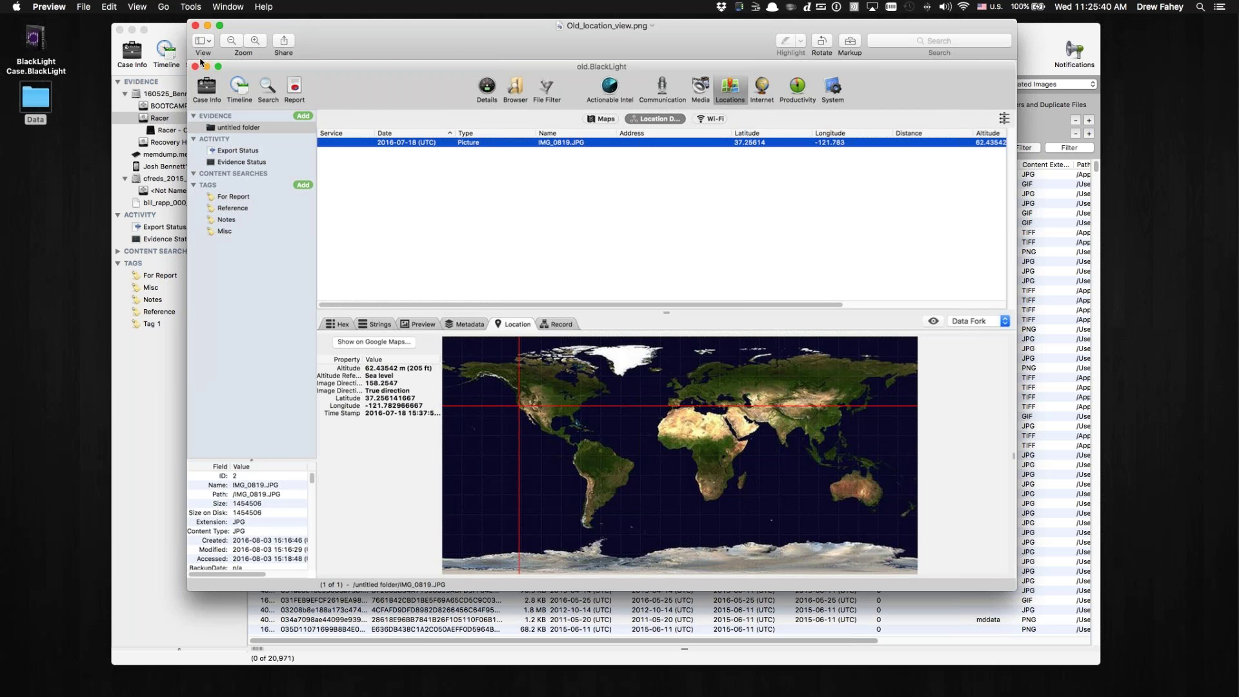
pyautogui.click(195, 26)
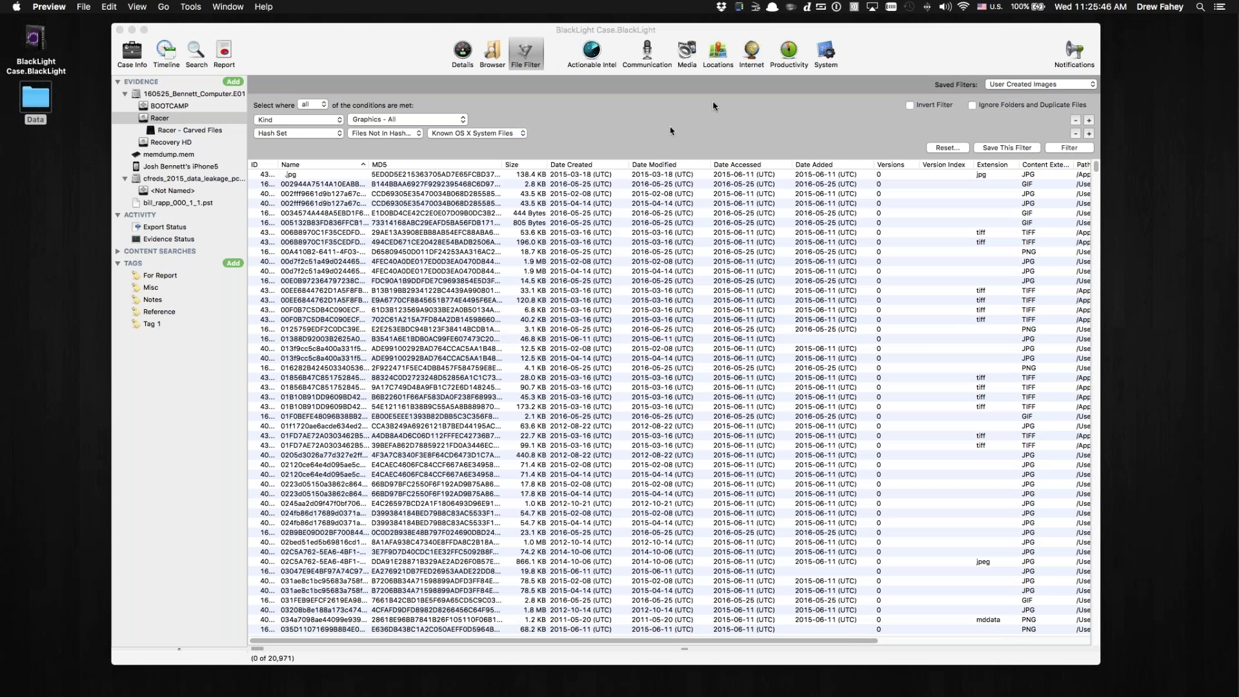
# Open the case's location data, expand the content pane, and map the location of 2010-12-01 12.21.35.jpg.
pyautogui.click(723, 59)
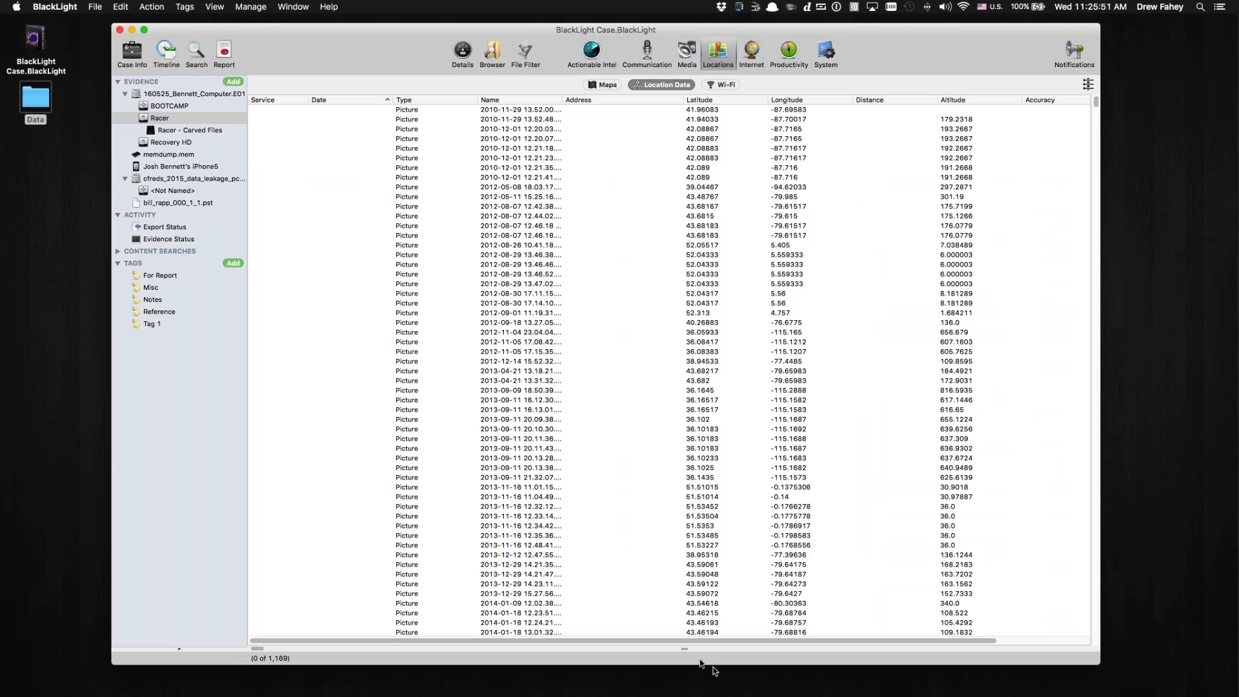
pyautogui.moveTo(699, 495); pyautogui.dragTo(709, 371)
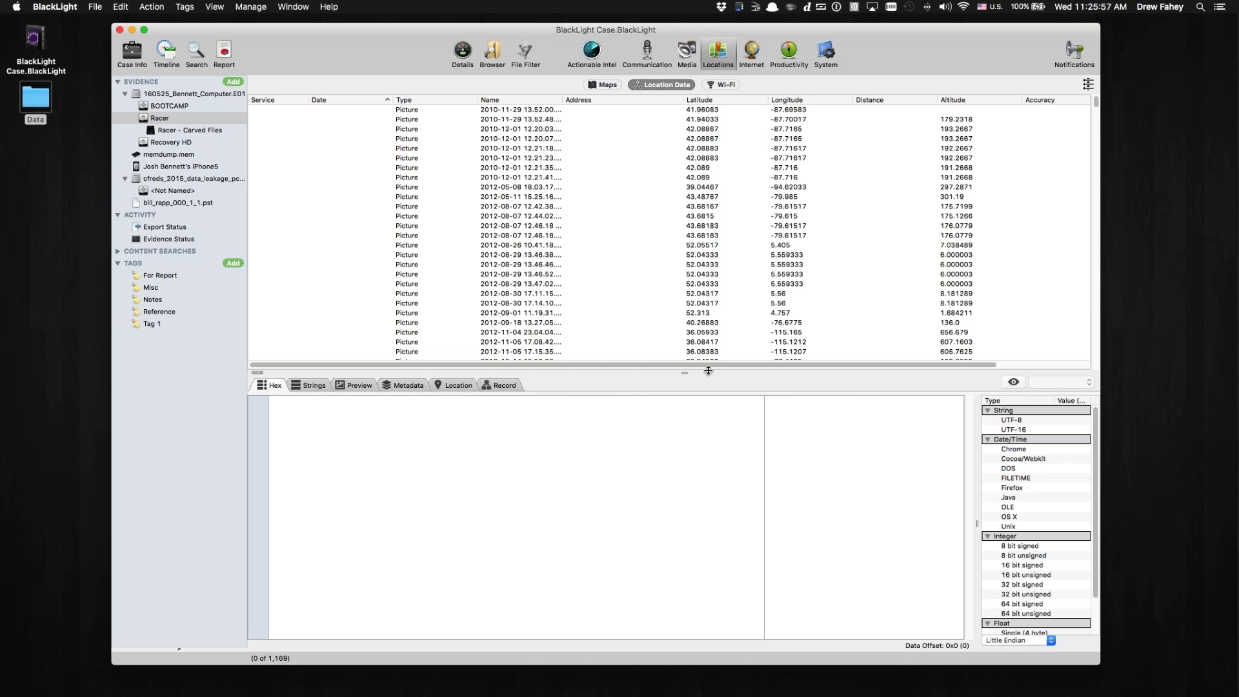
pyautogui.click(454, 387)
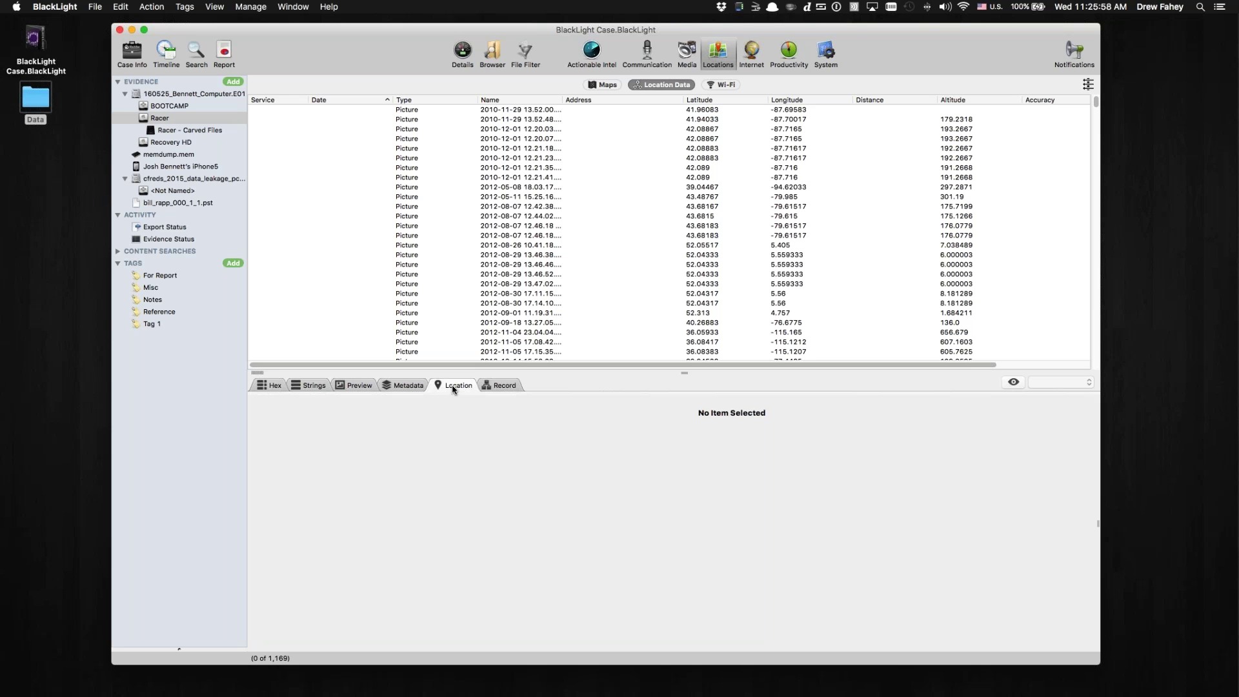
pyautogui.click(416, 168)
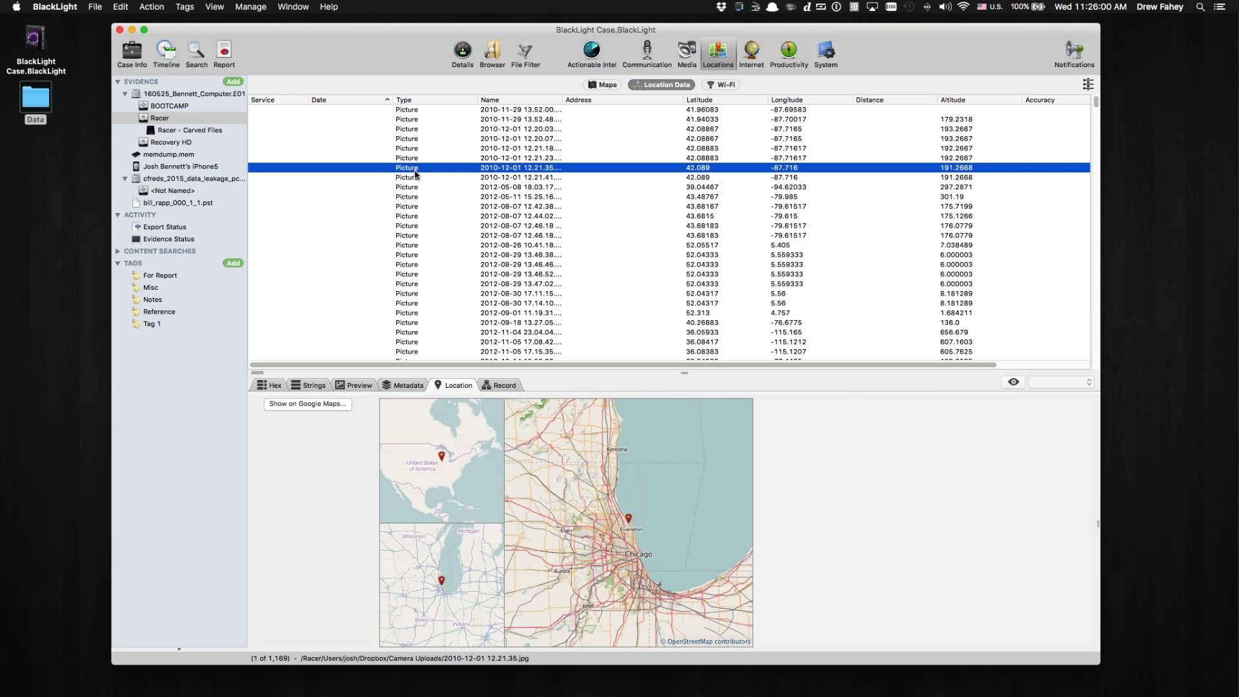
# Enlarge the location map pane and map the location of 2012-08-29 13.46.38.jpg.
pyautogui.moveTo(685, 373); pyautogui.dragTo(685, 373)
pyautogui.moveTo(685, 295); pyautogui.dragTo(685, 260)
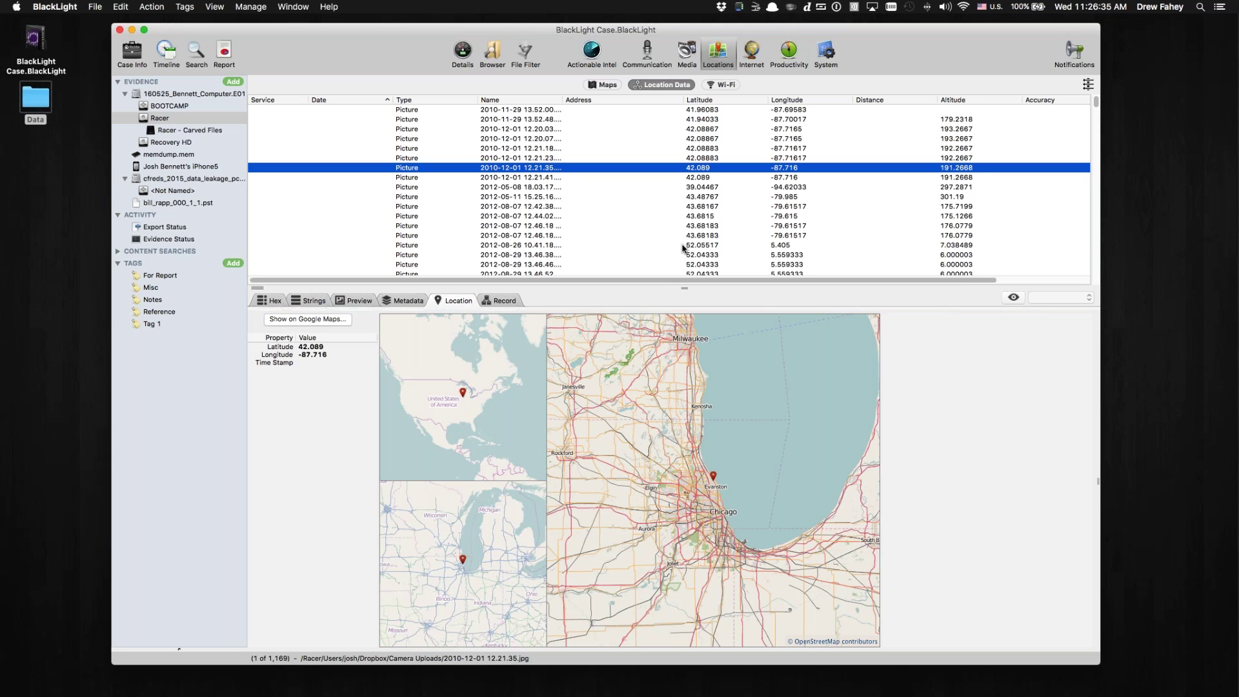
pyautogui.hscroll(1, 514, 256)
pyautogui.click(514, 255)
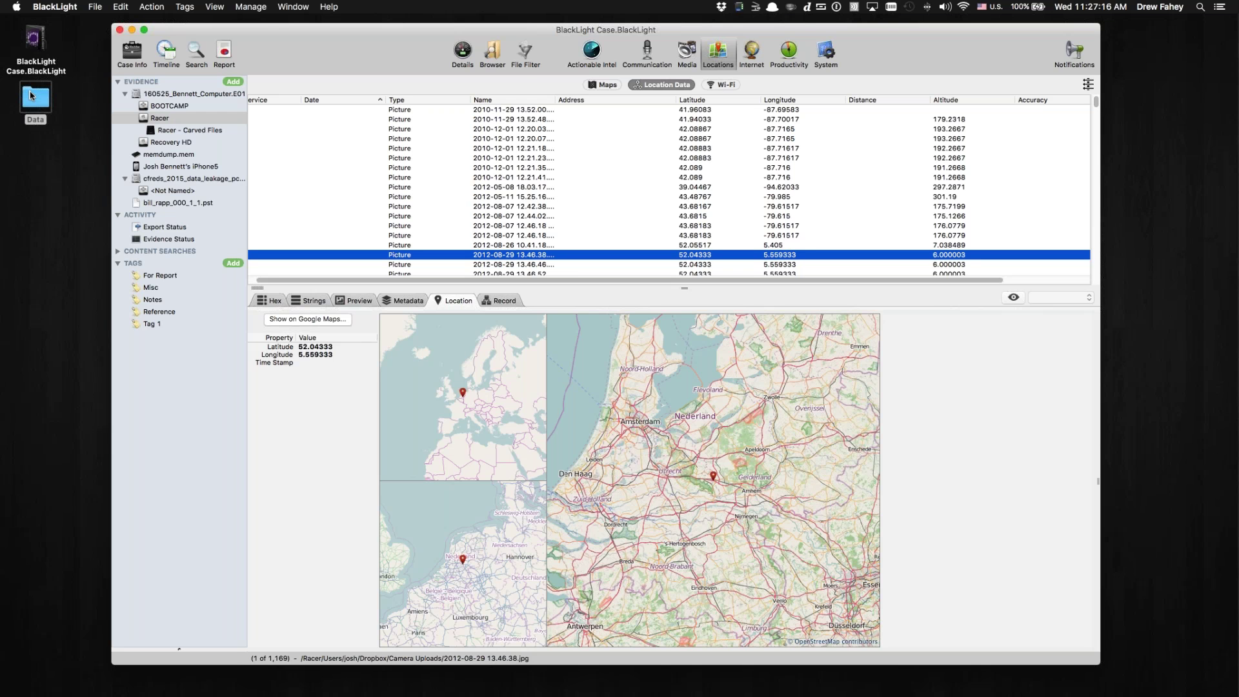
# Add IMG_0819.JPG from the desktop's Data folder to the case as evidence, enable Picture Analysis, and start processing.
pyautogui.click(31, 96)
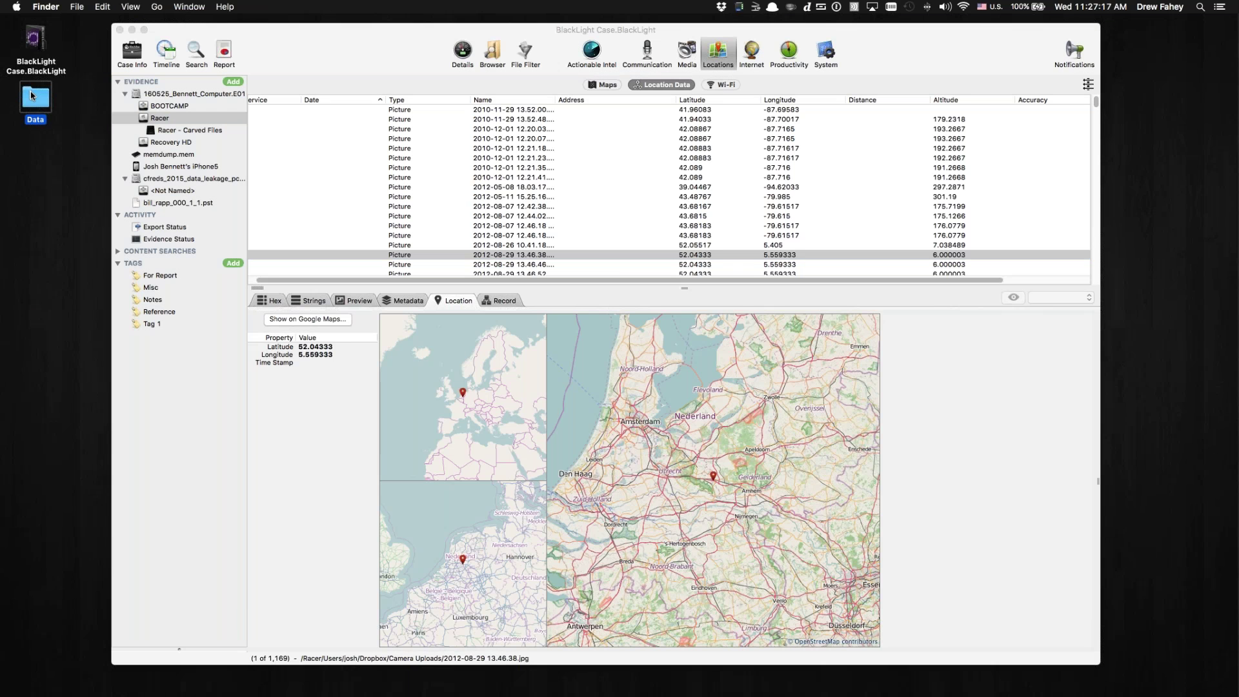
pyautogui.doubleClick(31, 96)
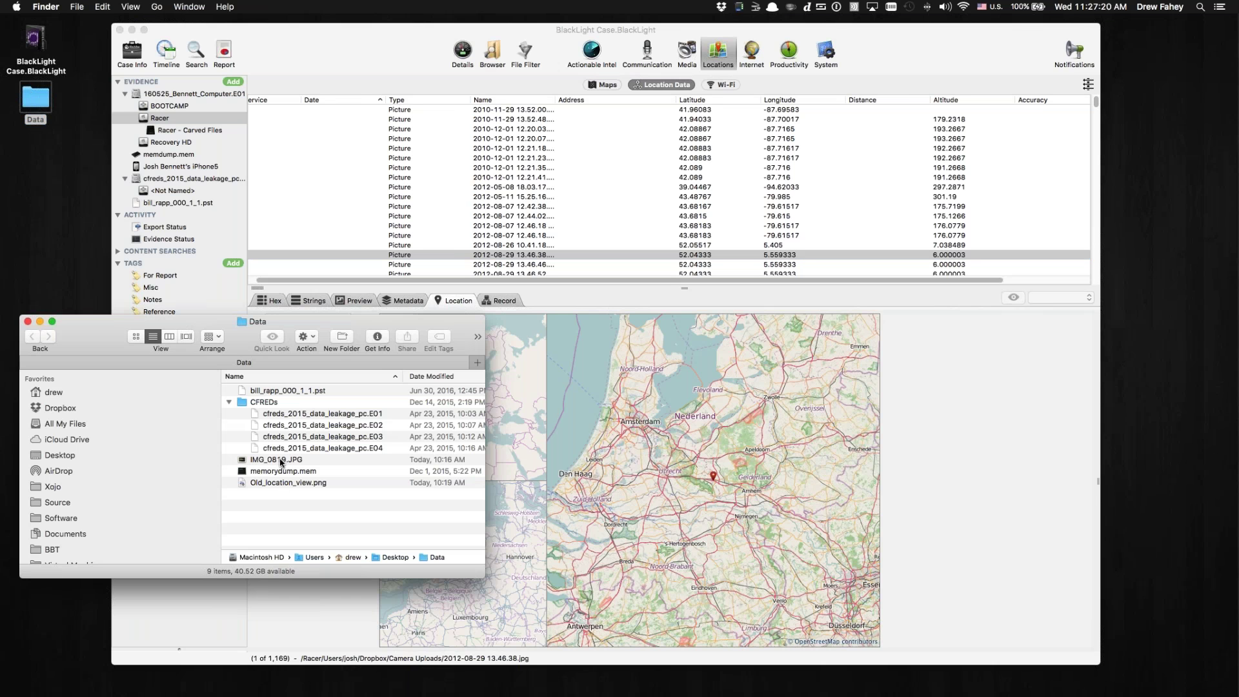
pyautogui.moveTo(96, 324); pyautogui.dragTo(91, 477)
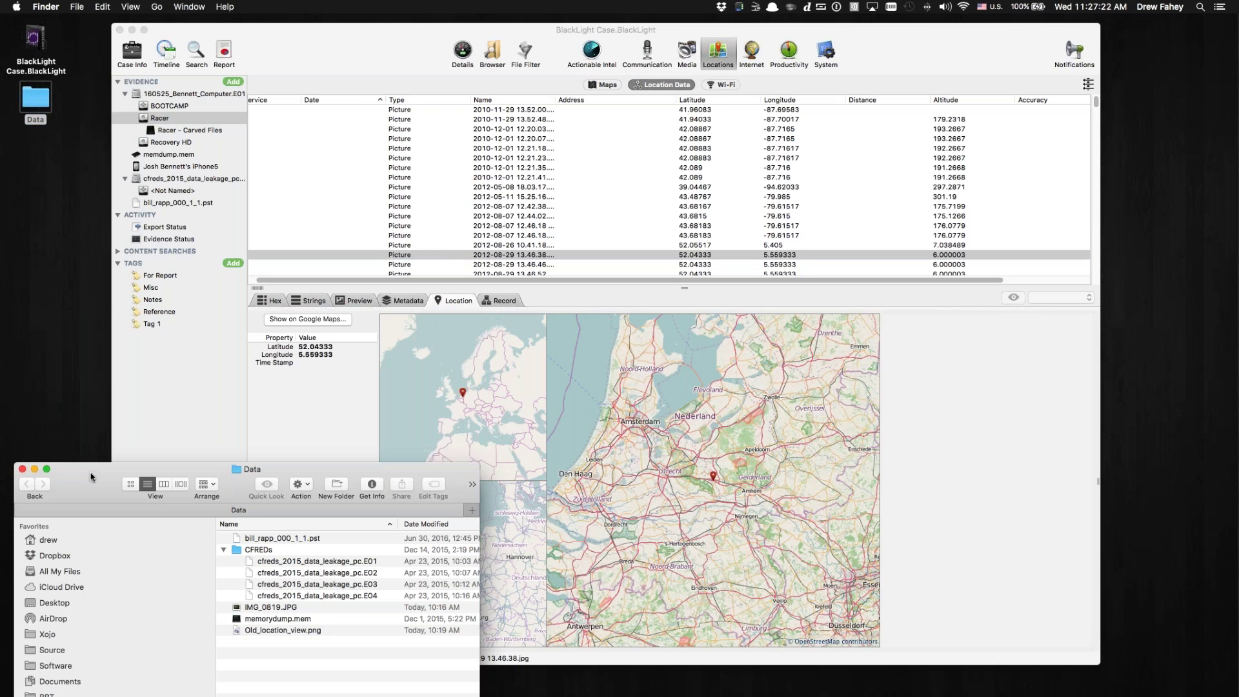
pyautogui.moveTo(271, 607); pyautogui.dragTo(190, 156)
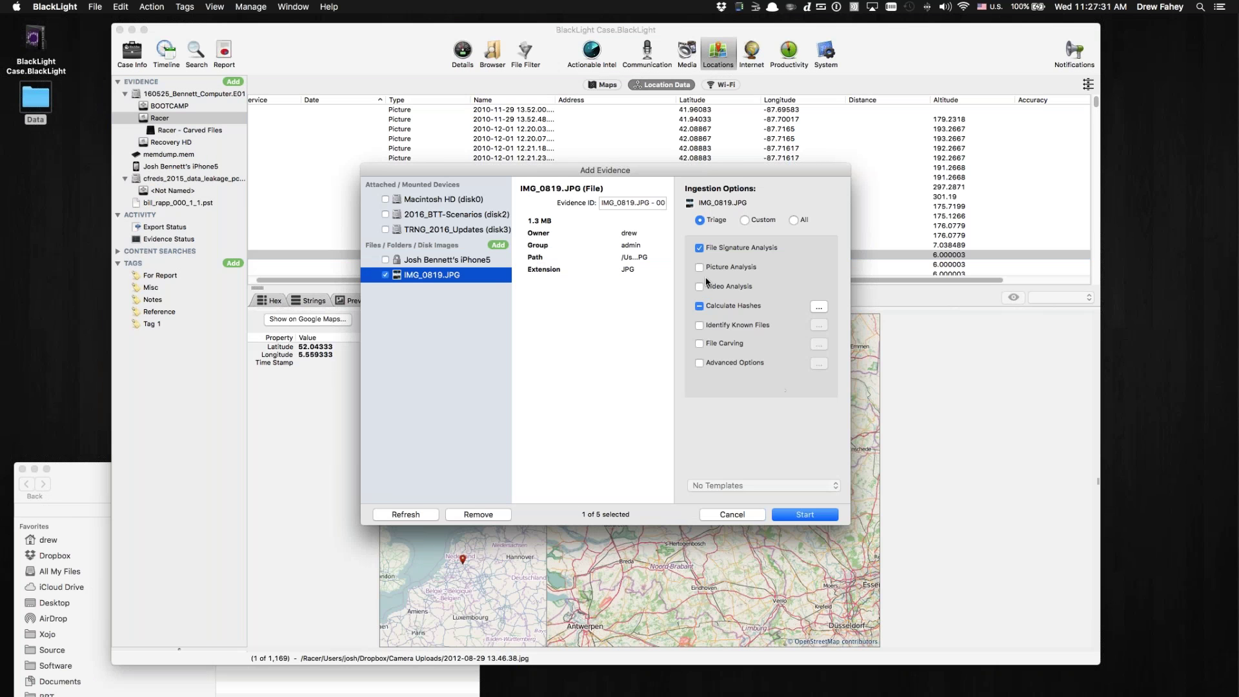
pyautogui.click(700, 267)
pyautogui.click(806, 514)
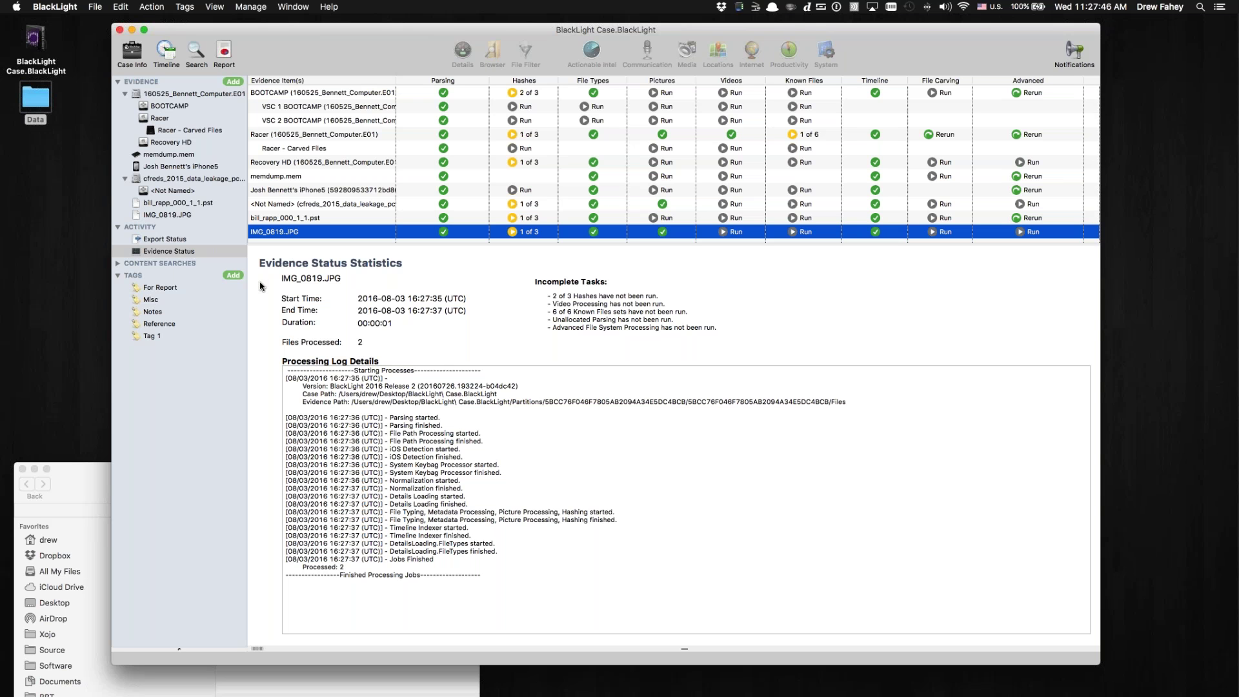
# Show the location data for the added IMG_0819.JPG evidence, map the photo, and adjust the map pane's height.
pyautogui.click(190, 217)
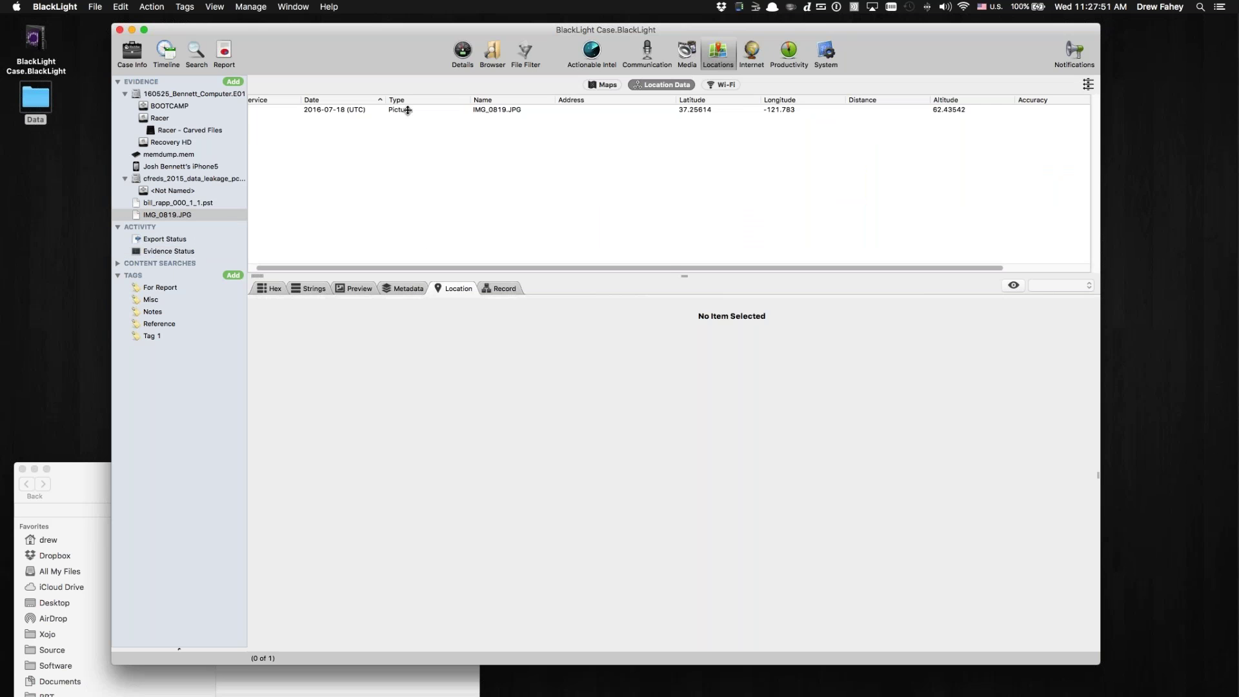
pyautogui.click(408, 110)
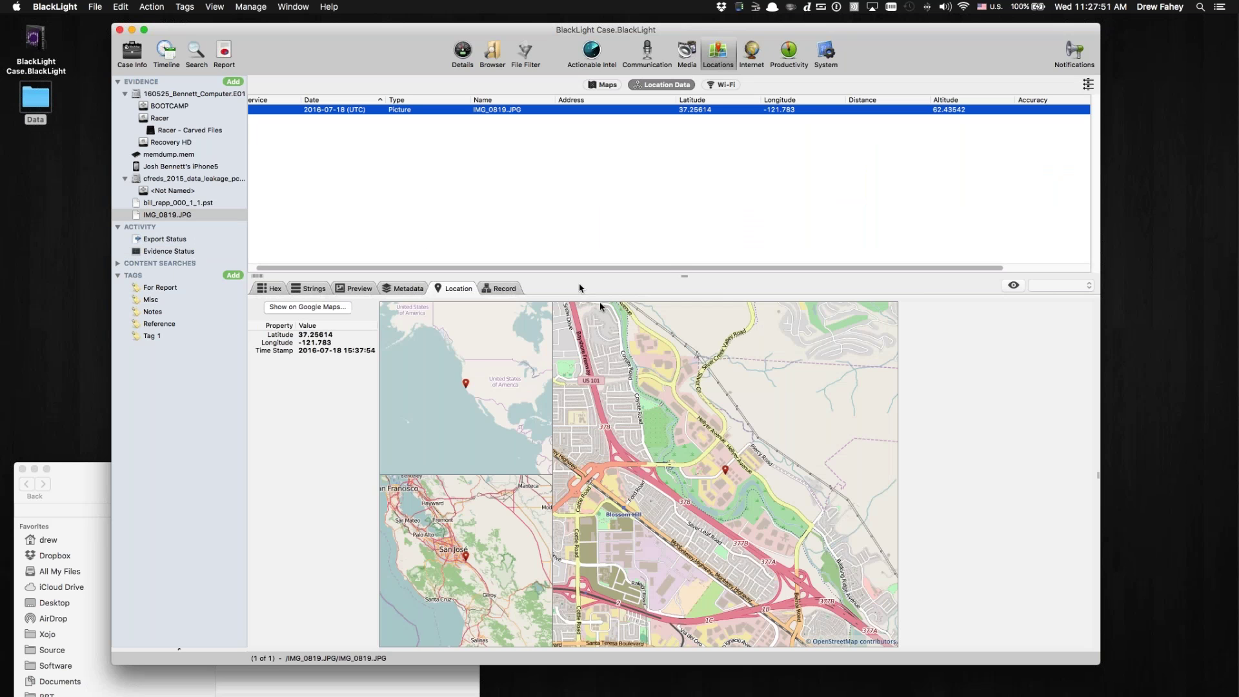
pyautogui.moveTo(680, 274); pyautogui.dragTo(680, 287)
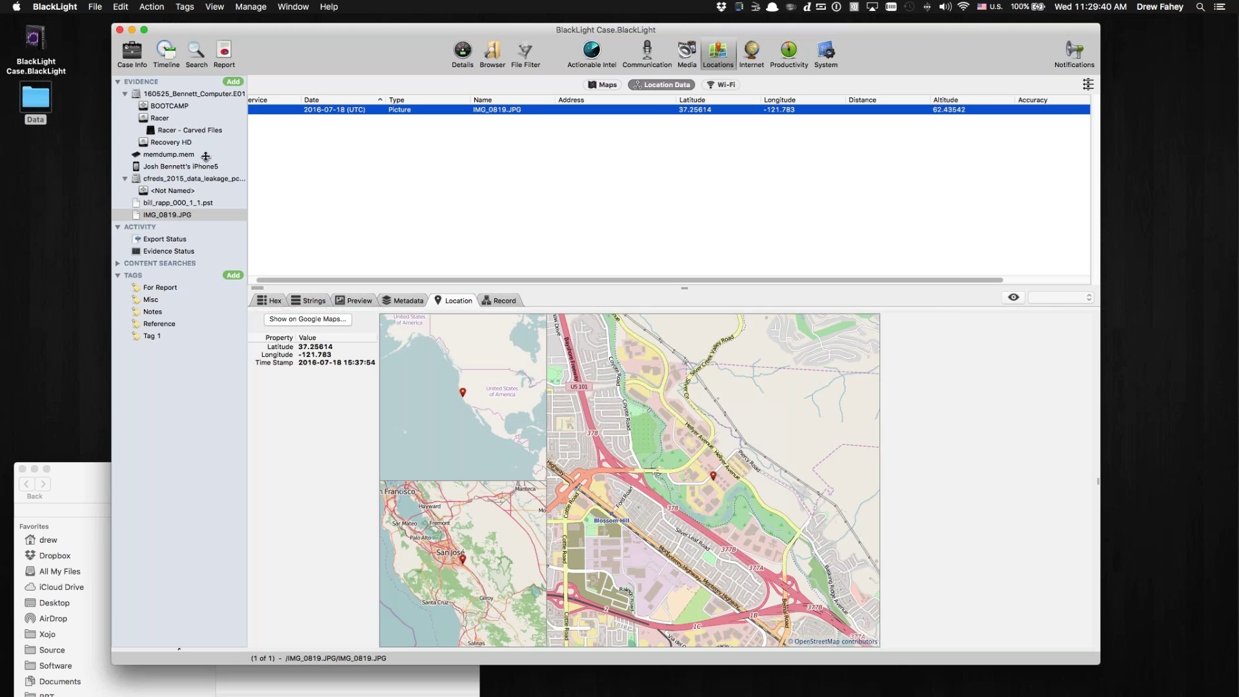
# Show the Racer volume's email communications and shrink the content viewer to give the mail area more room.
pyautogui.click(169, 120)
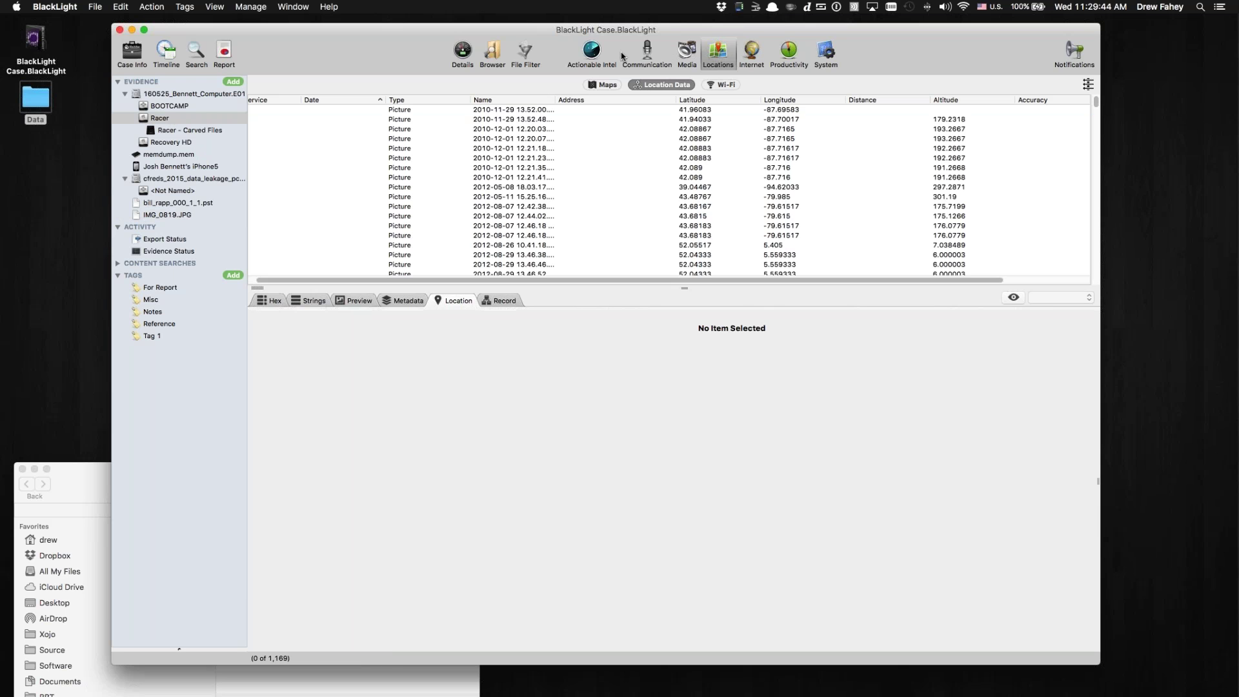
pyautogui.click(647, 55)
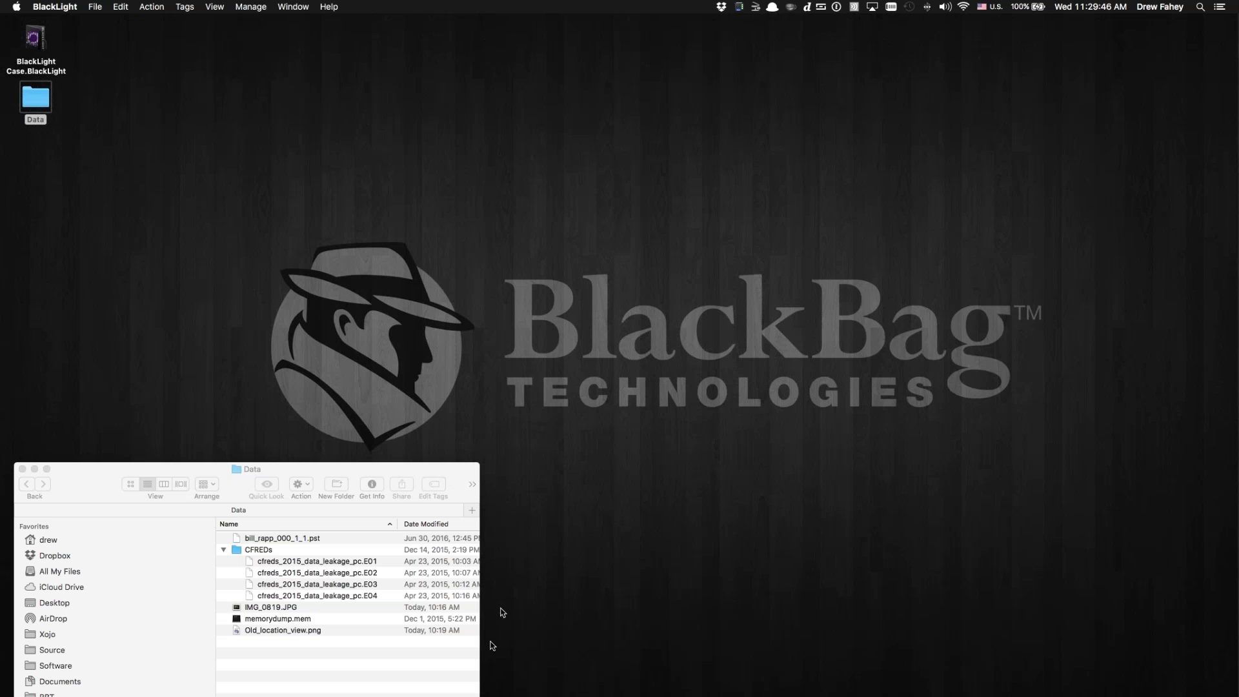
pyautogui.moveTo(651, 679); pyautogui.dragTo(633, 13)
pyautogui.click(637, 43)
pyautogui.click(845, 76)
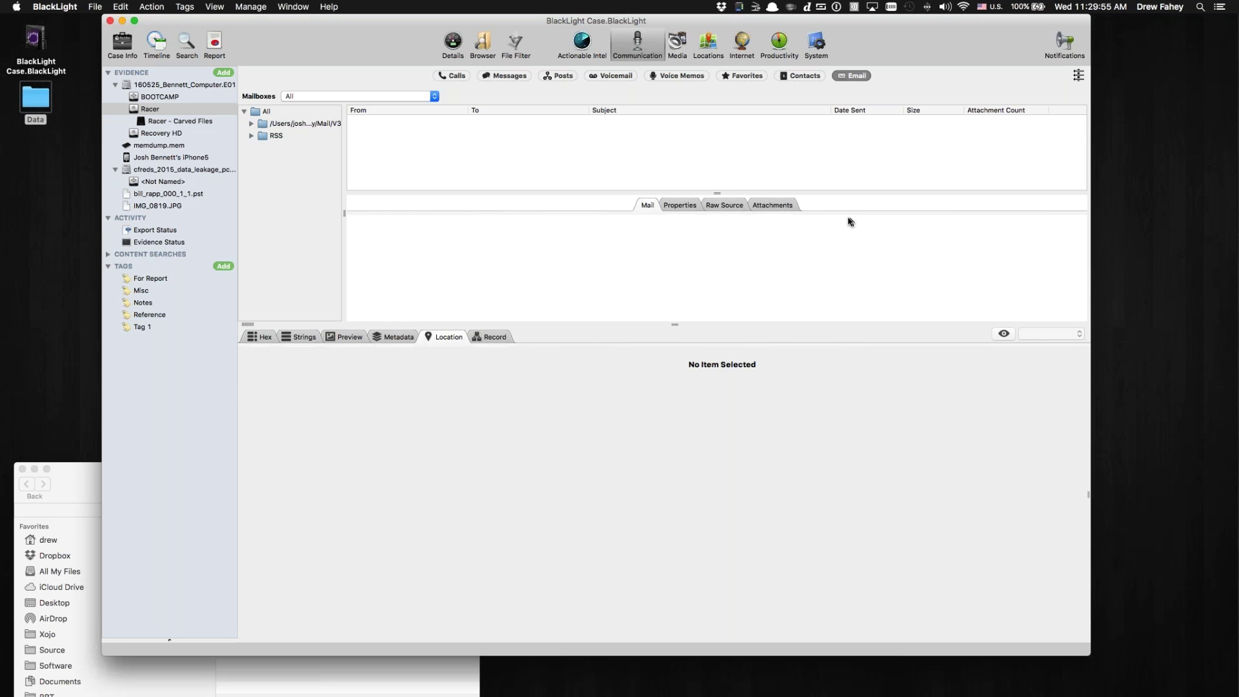
pyautogui.moveTo(675, 324); pyautogui.dragTo(675, 502)
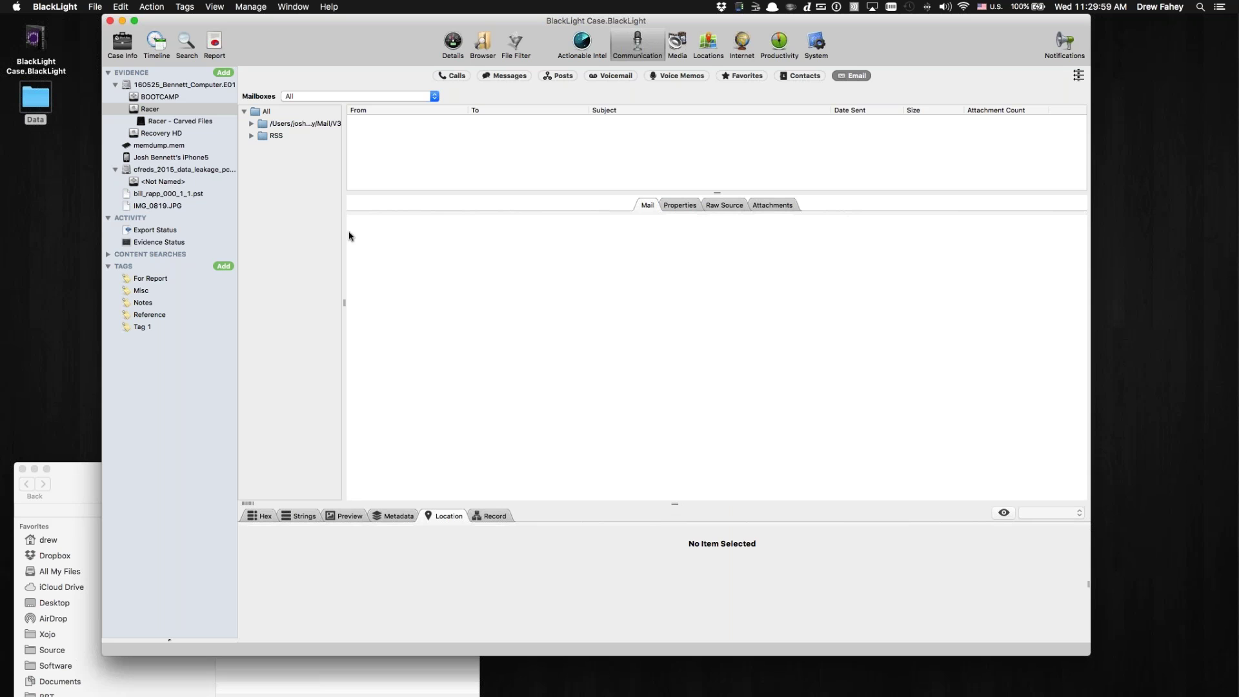
# Expand the mailboxes under the user's Mail/V3 folder, list the INBOX messages, and enlarge the message list.
pyautogui.click(251, 124)
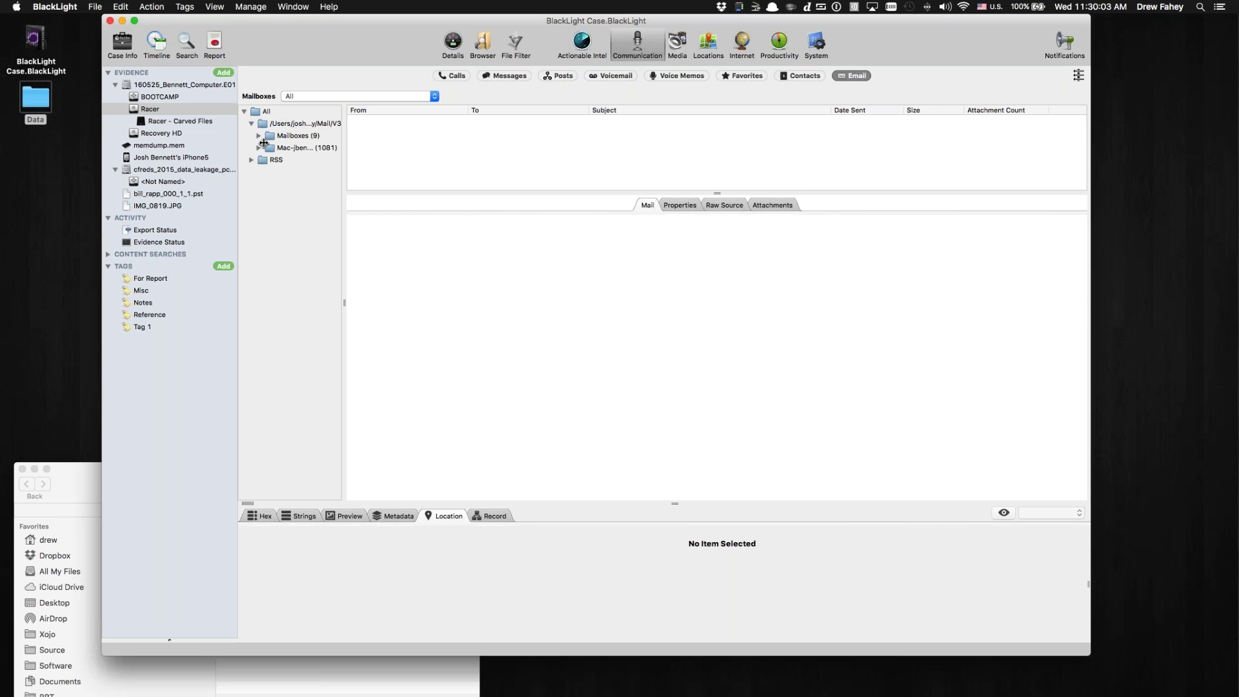
pyautogui.click(259, 136)
pyautogui.click(259, 171)
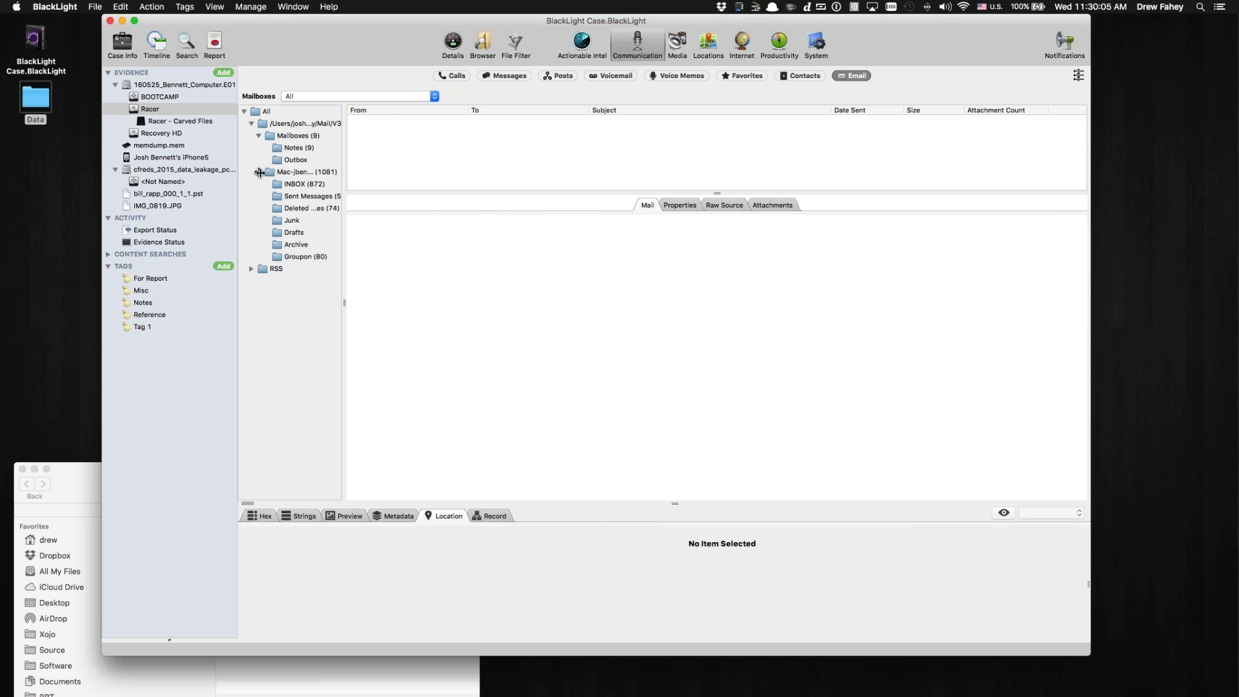
pyautogui.moveTo(344, 291); pyautogui.dragTo(390, 293)
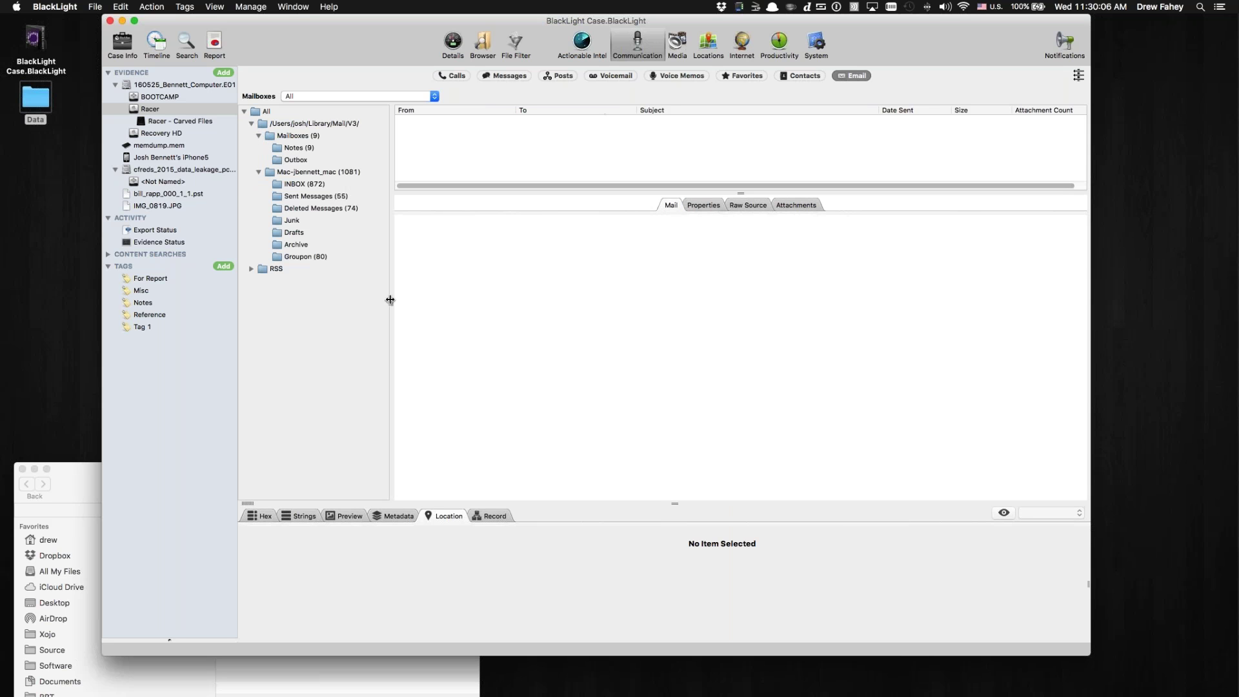
pyautogui.click(299, 186)
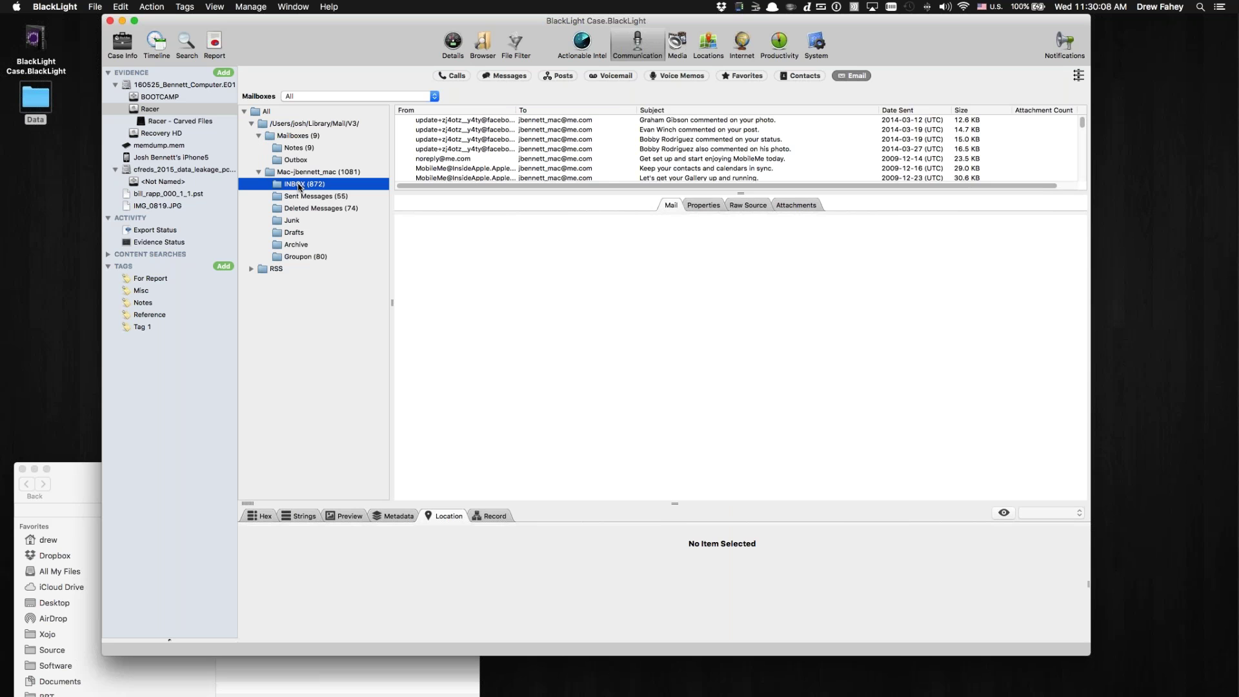
pyautogui.moveTo(746, 193); pyautogui.dragTo(744, 365)
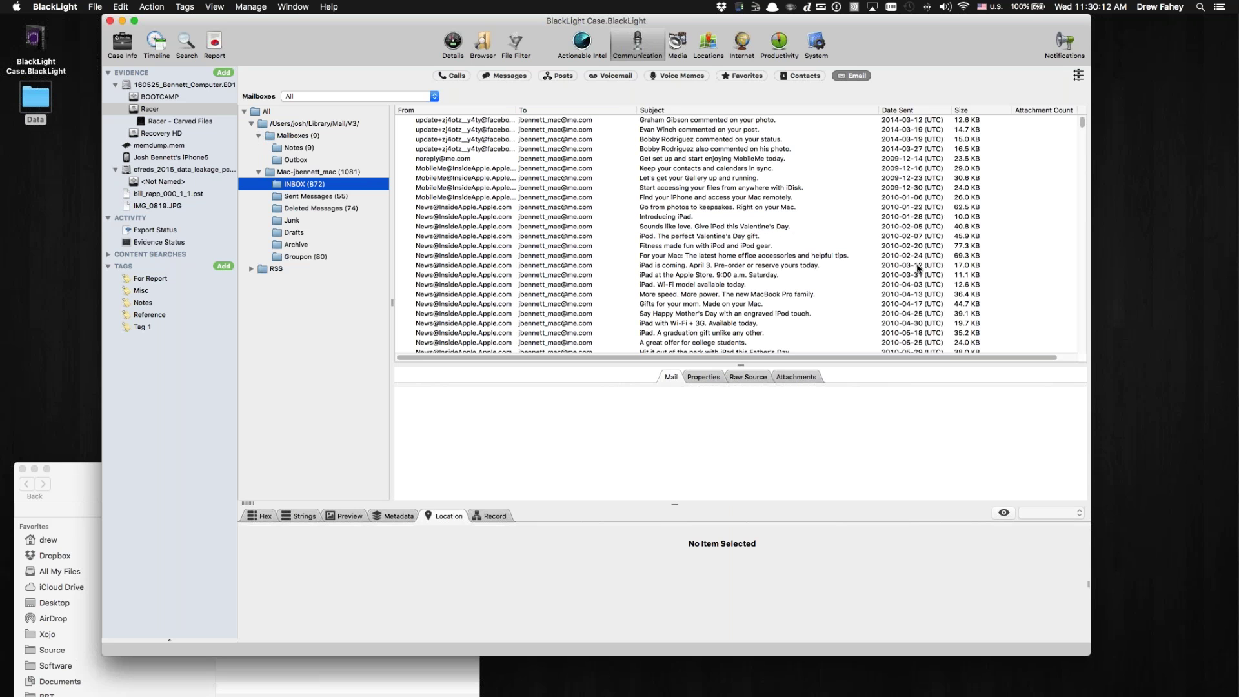
# Widen the case window and sort the INBOX messages by attachment count in descending order.
pyautogui.click(1048, 115)
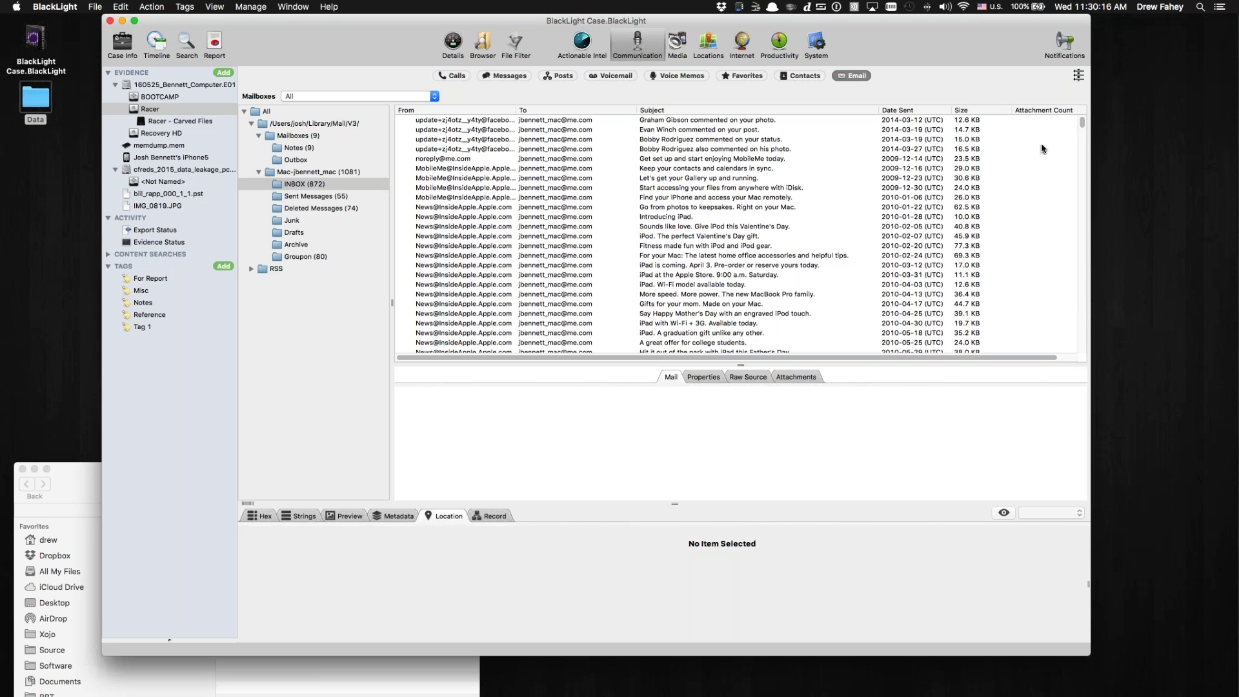
pyautogui.moveTo(1092, 298); pyautogui.dragTo(1141, 296)
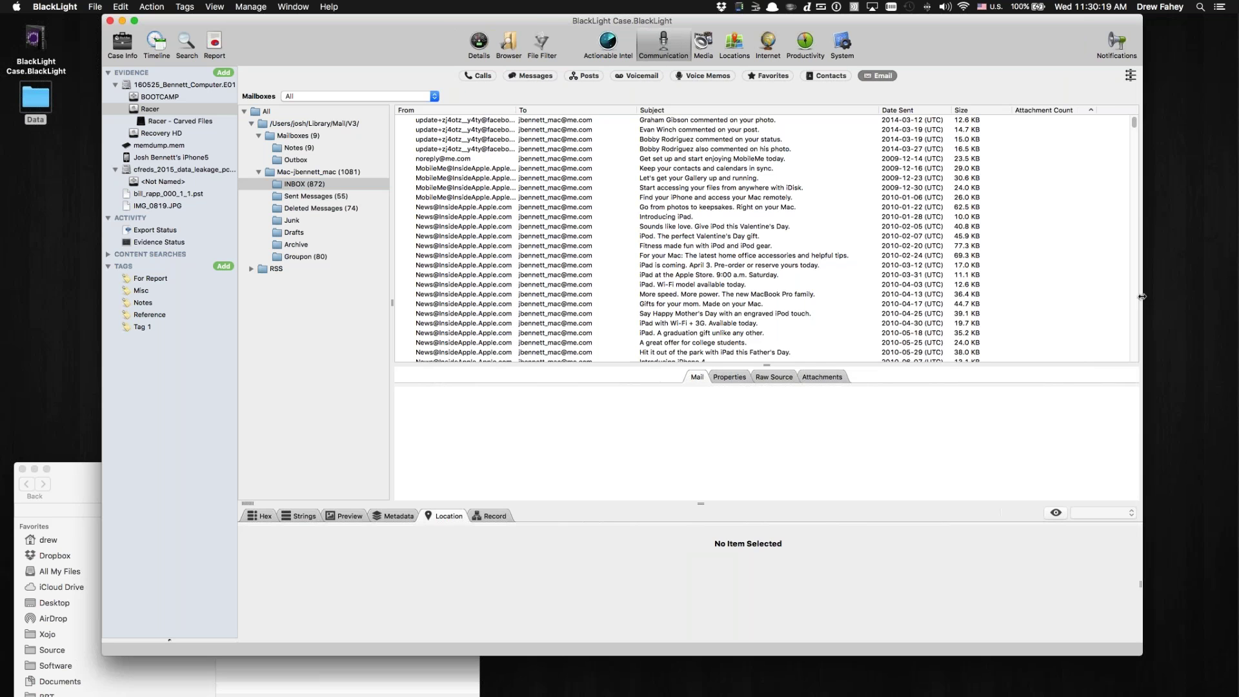
pyautogui.click(1088, 111)
# Enlarge the message pane and open the 2015-12-23 email with the subject Mail to read its body.
pyautogui.click(1026, 196)
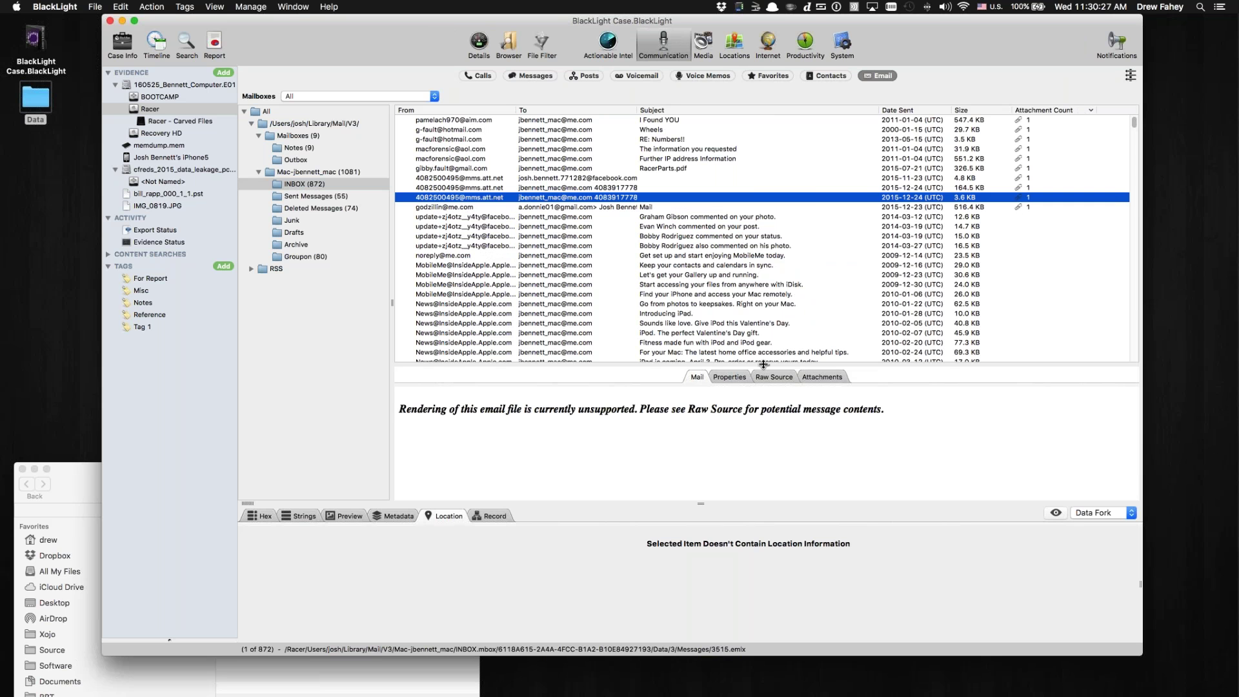
pyautogui.moveTo(766, 365); pyautogui.dragTo(768, 272)
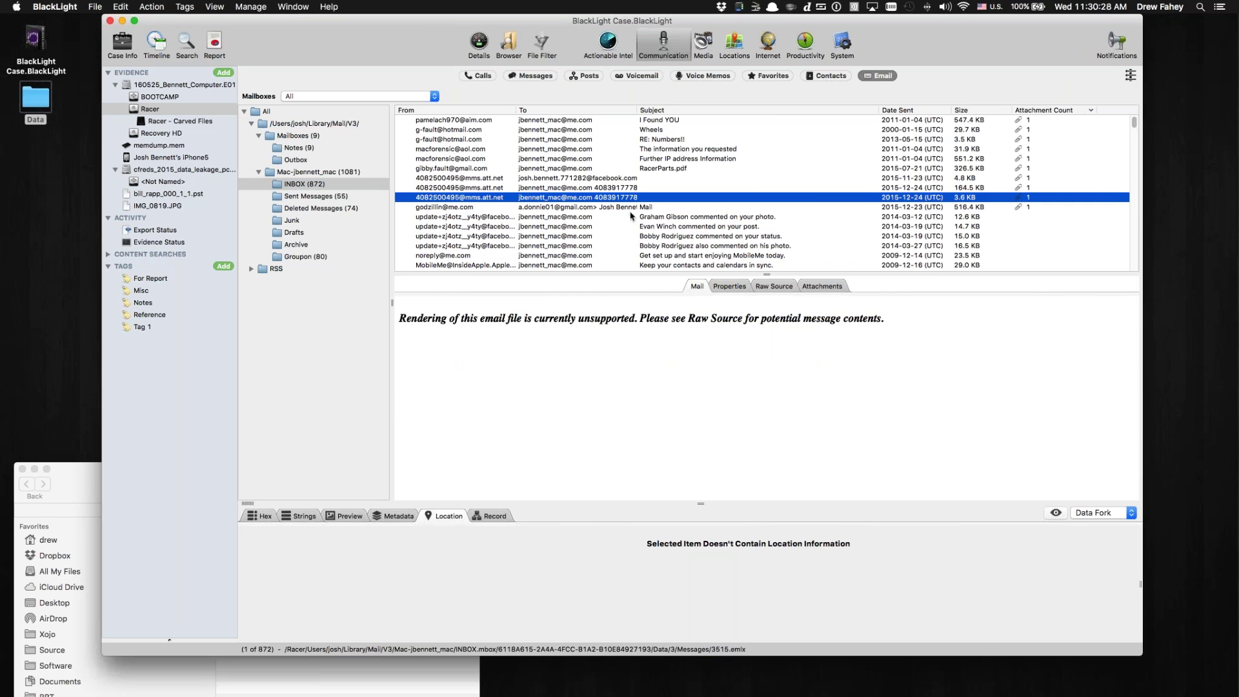
pyautogui.click(611, 191)
pyautogui.click(611, 208)
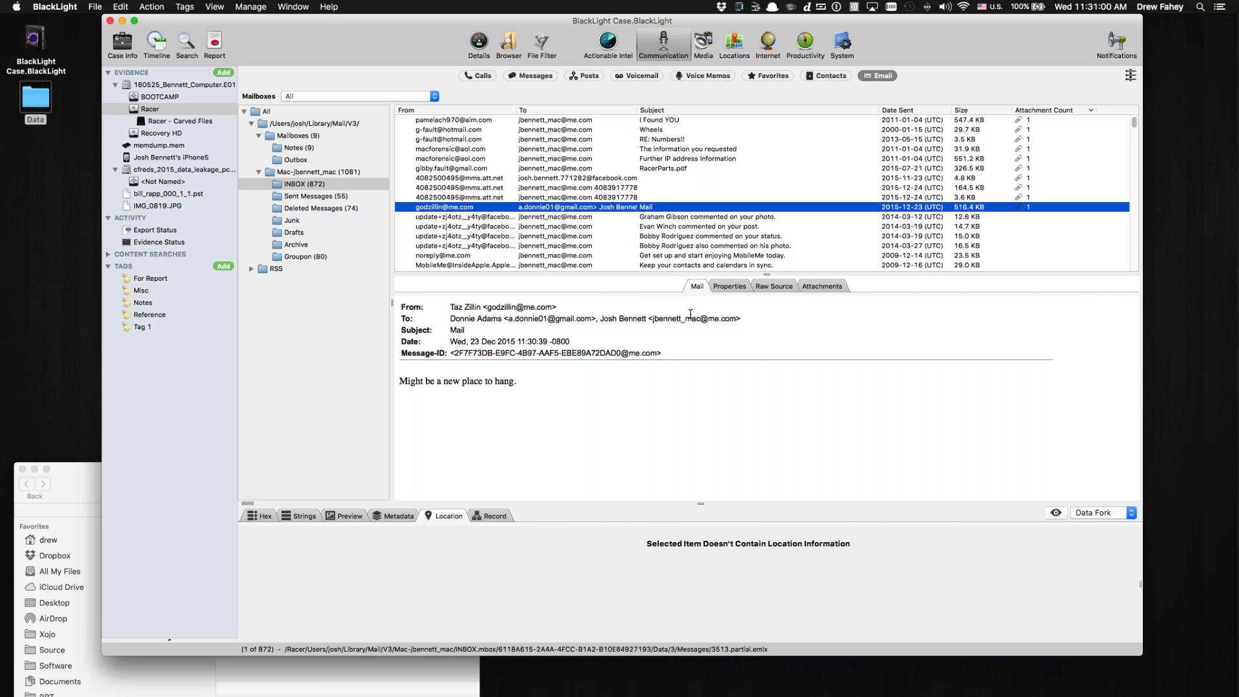
# Examine the email's header properties and its raw source.
pyautogui.click(734, 289)
pyautogui.scroll(-5, 677, 434)
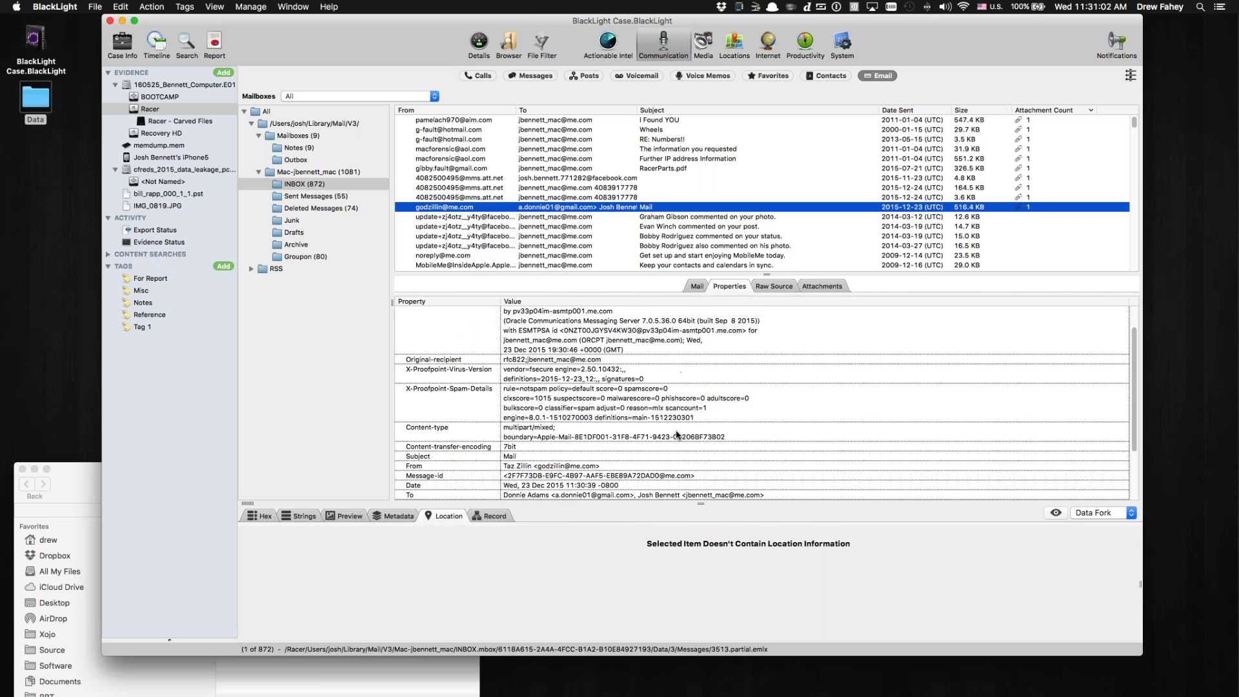
pyautogui.scroll(5, 677, 434)
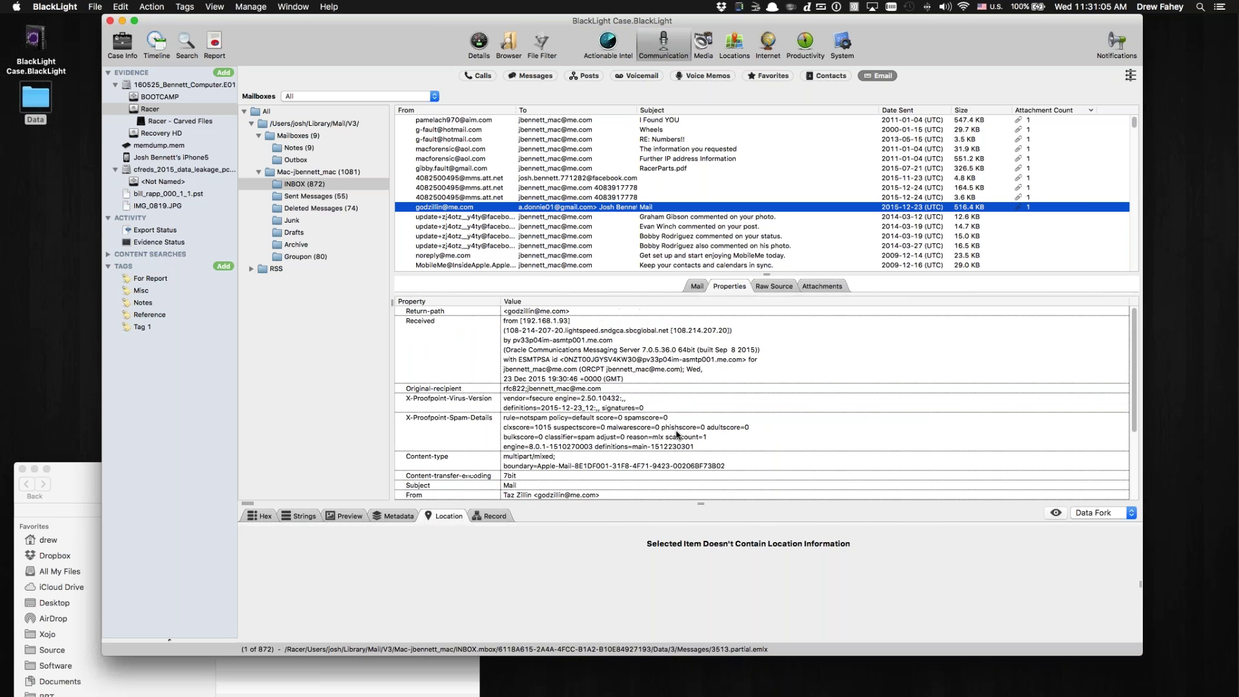
pyautogui.click(774, 286)
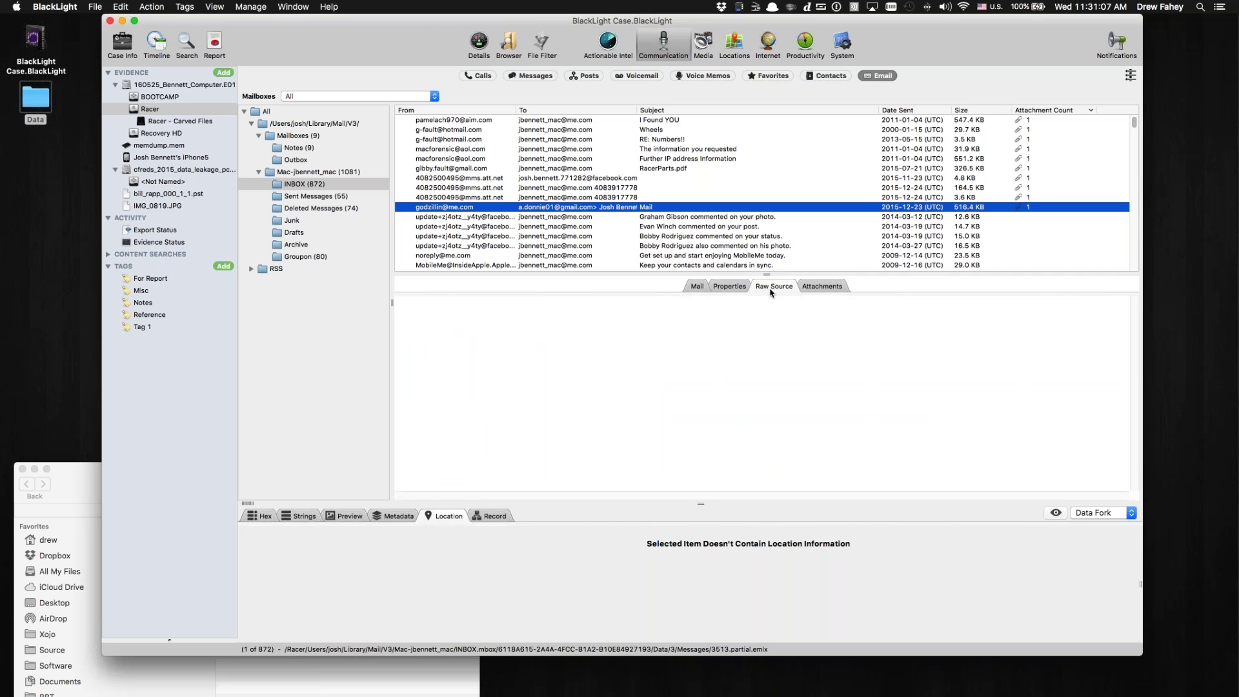
# List the email's attachments and preview IMG_0391.PNG in an enlarged content viewer.
pyautogui.click(823, 290)
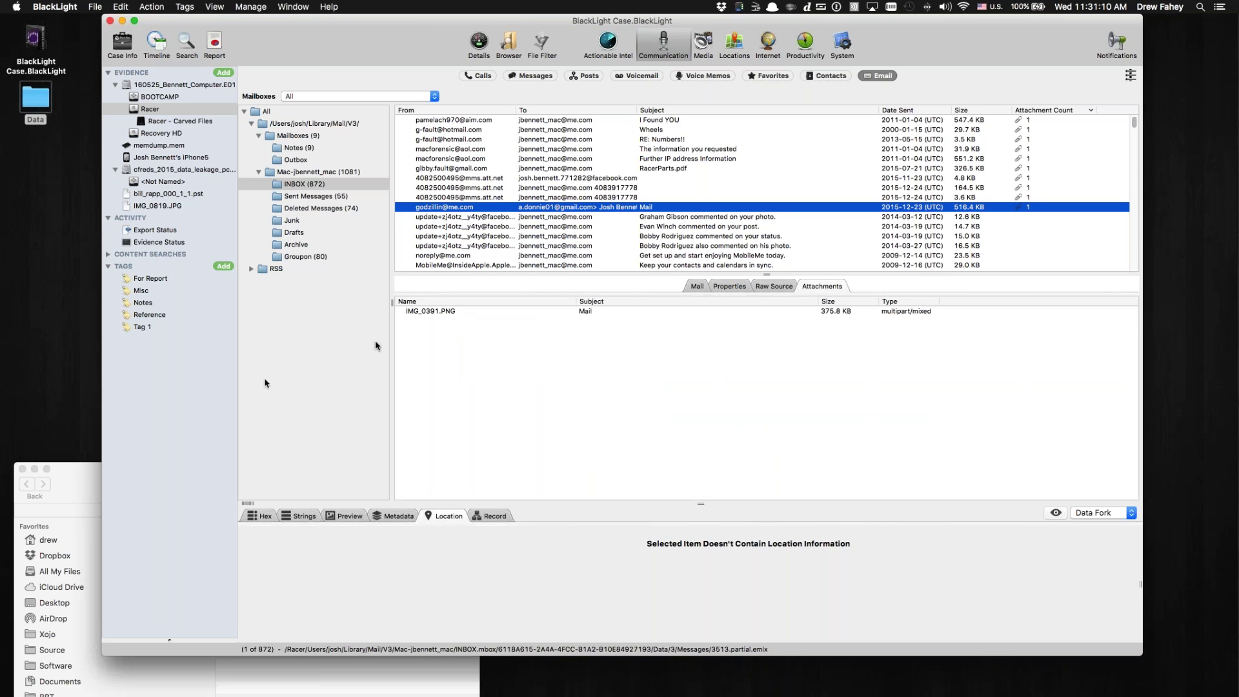
pyautogui.click(452, 313)
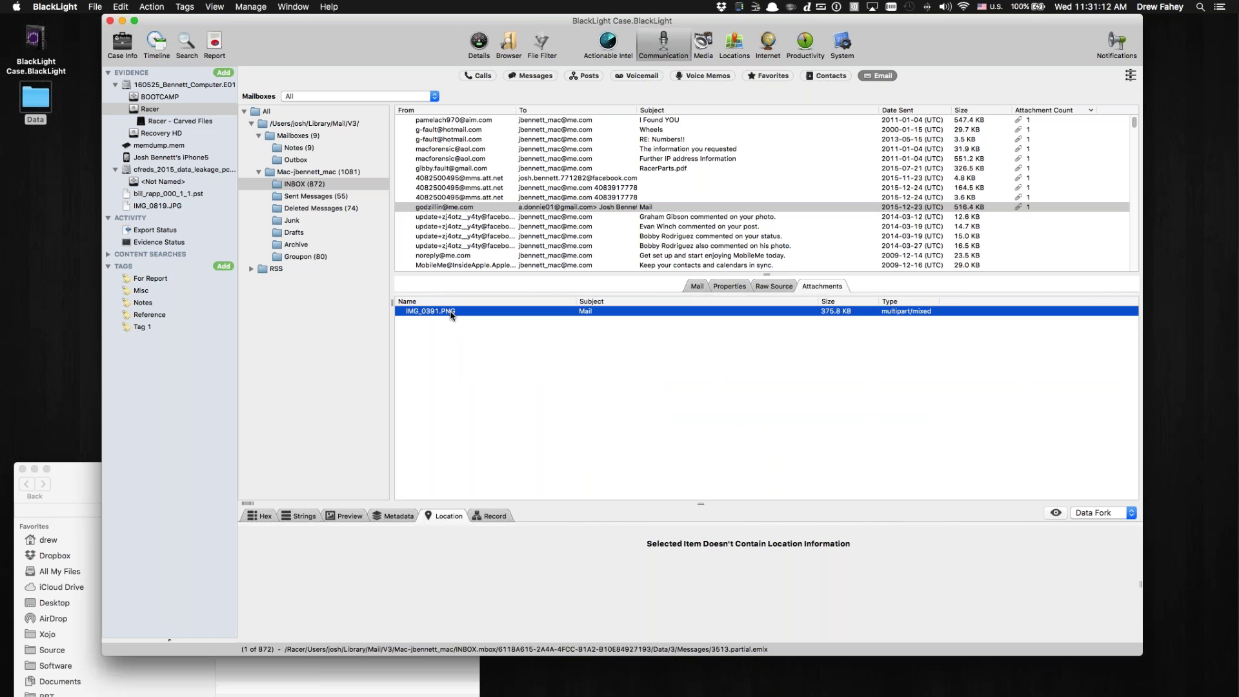
pyautogui.click(346, 516)
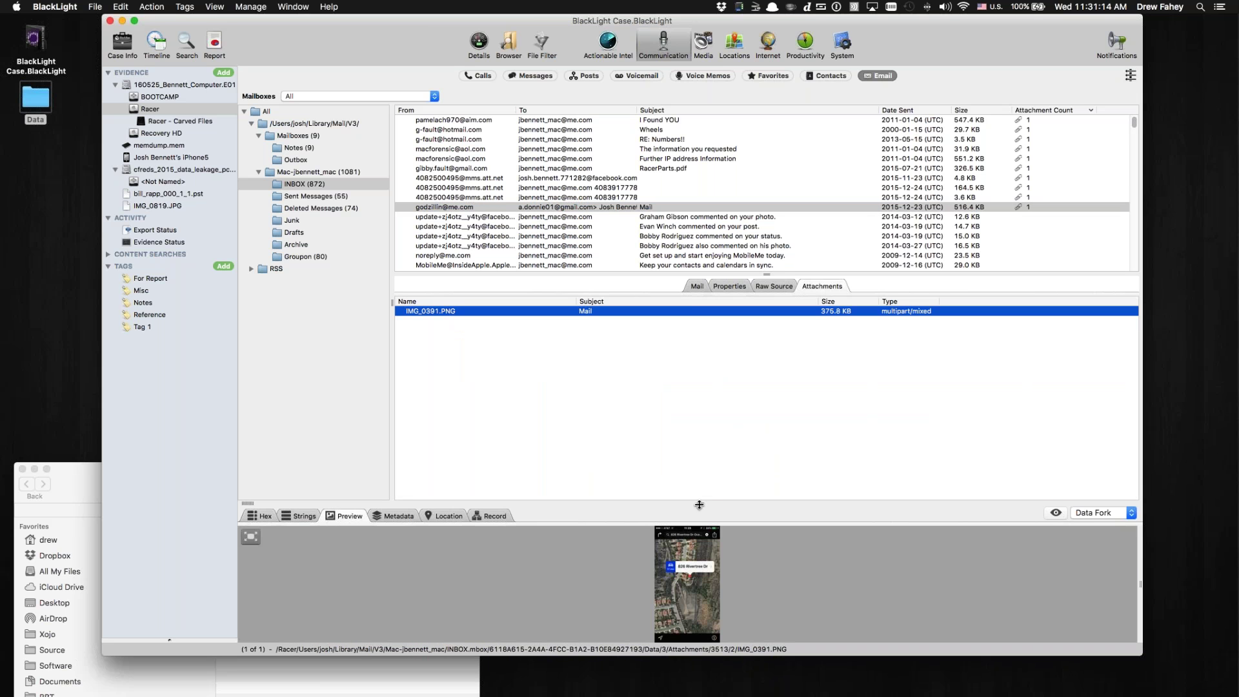
pyautogui.moveTo(700, 504); pyautogui.dragTo(701, 390)
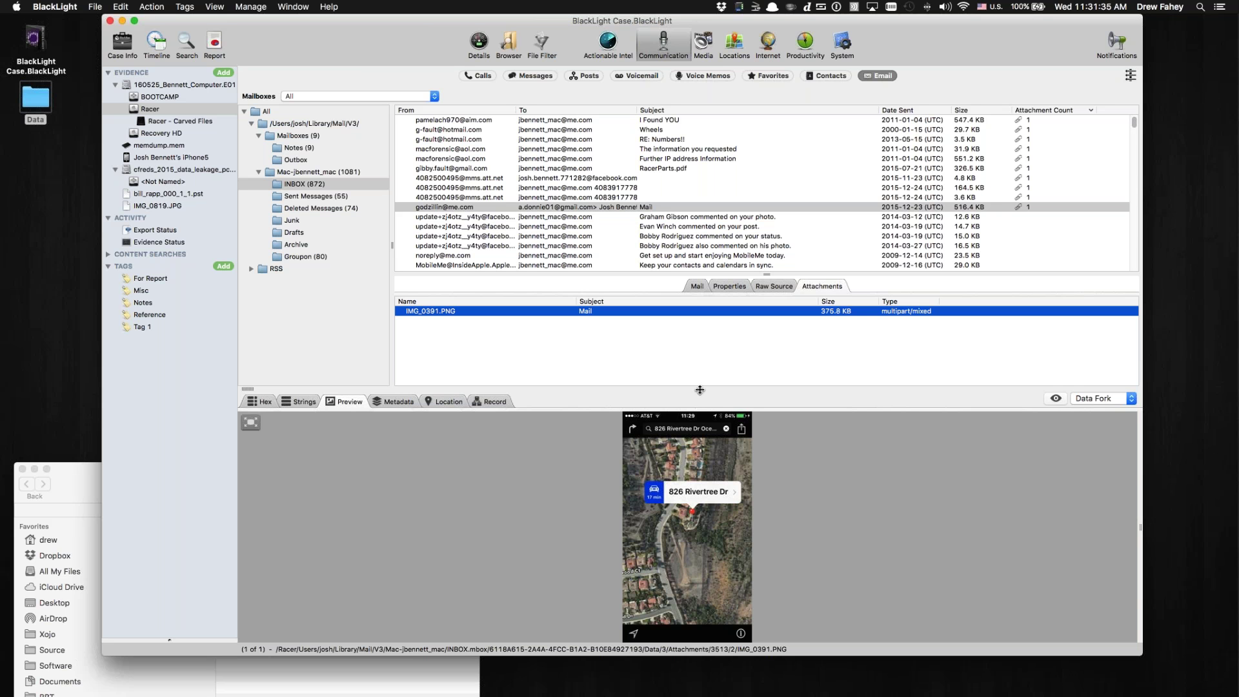
# Tag the email's IMG_0391.PNG attachment with a new tag and open that tag to review its contents.
pyautogui.rightClick(478, 210)
pyautogui.moveTo(570, 385)
pyautogui.click(624, 383)
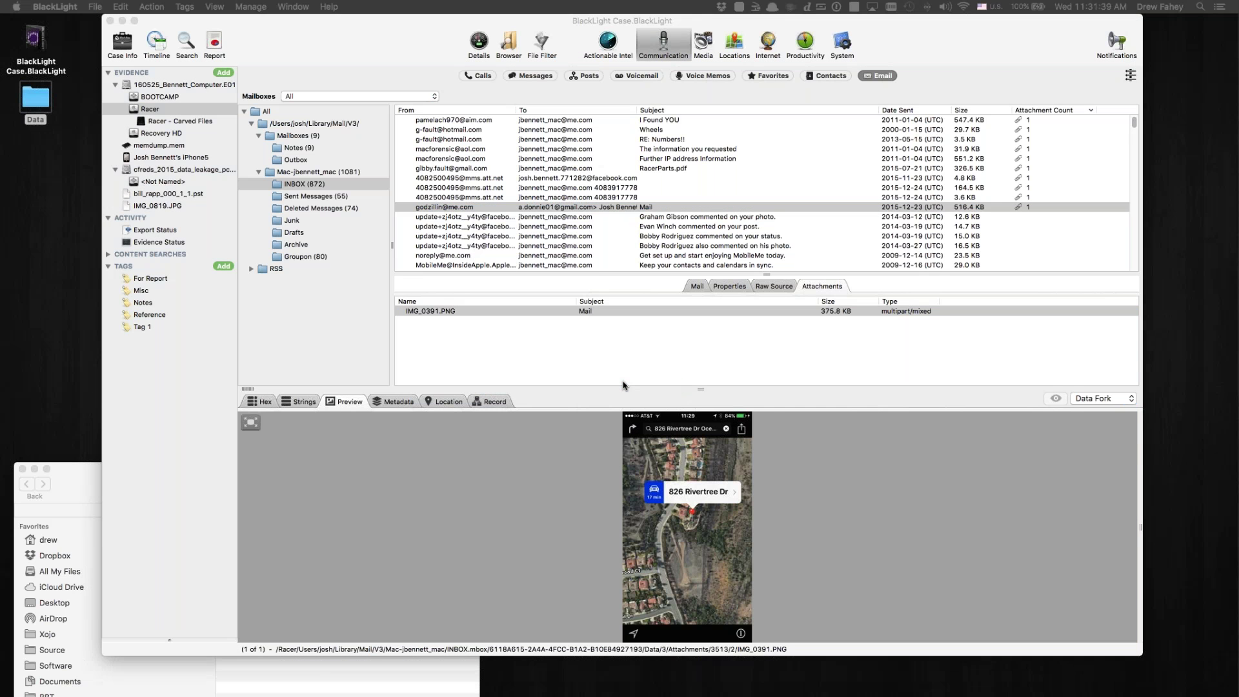
pyautogui.moveTo(567, 410); pyautogui.dragTo(568, 176)
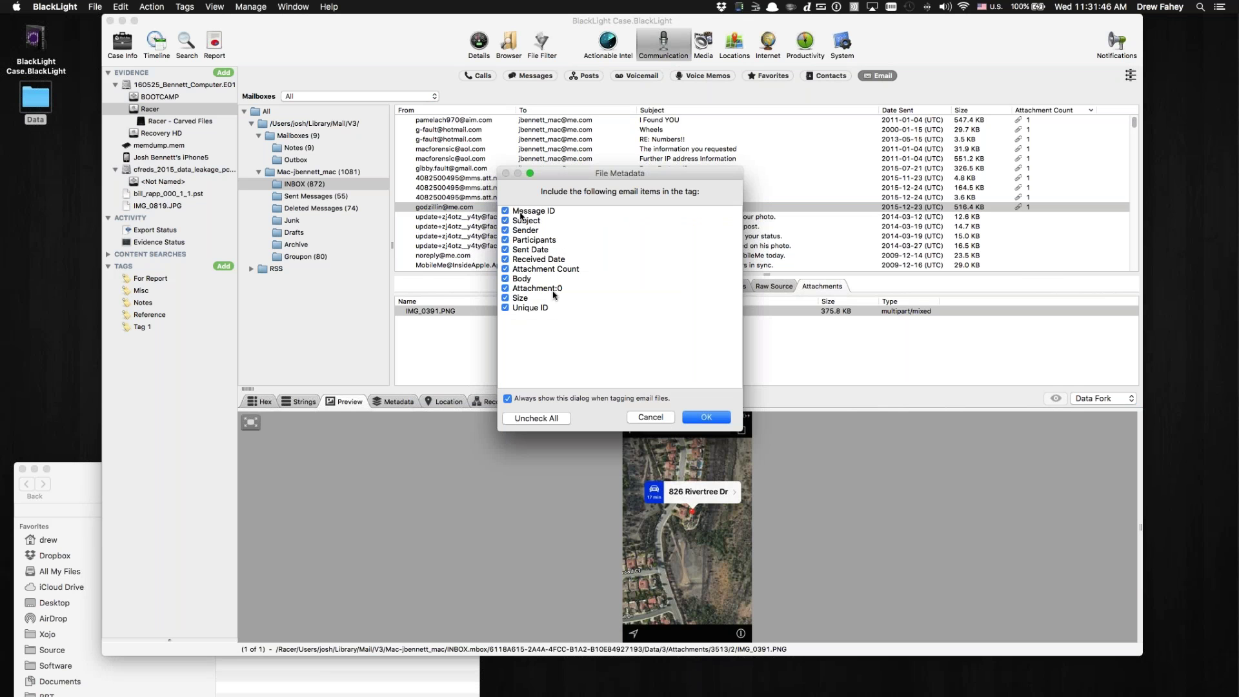
pyautogui.click(656, 420)
pyautogui.click(151, 327)
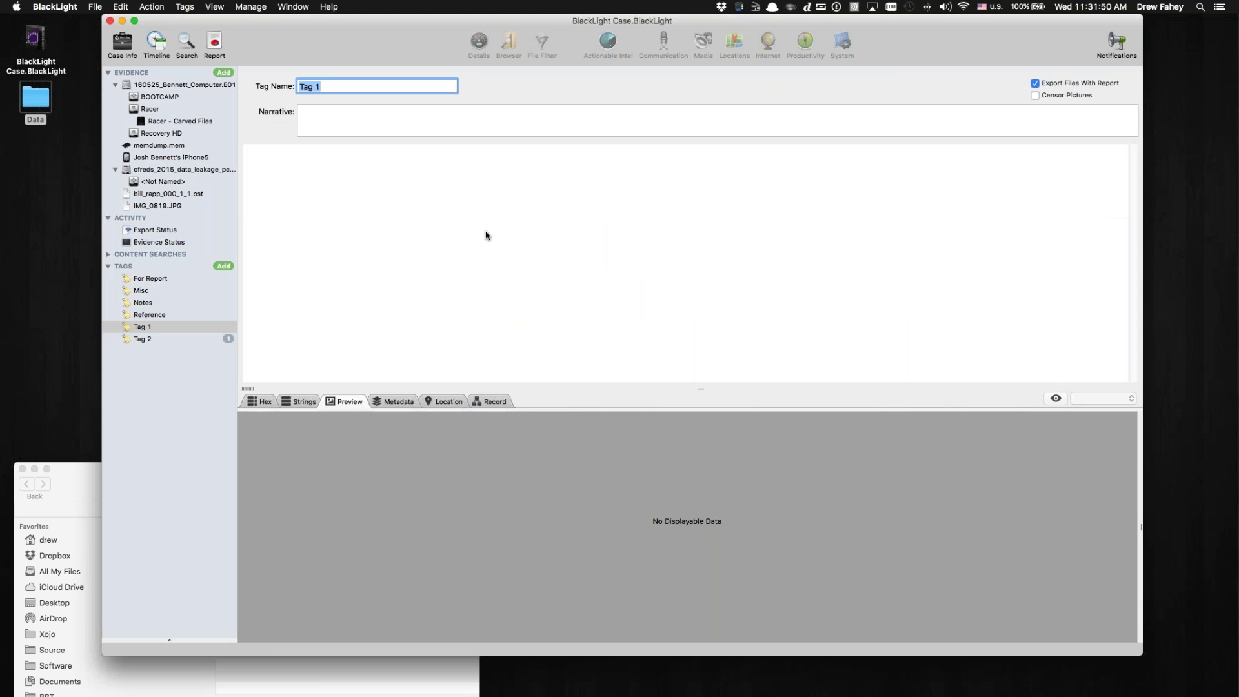
pyautogui.click(170, 340)
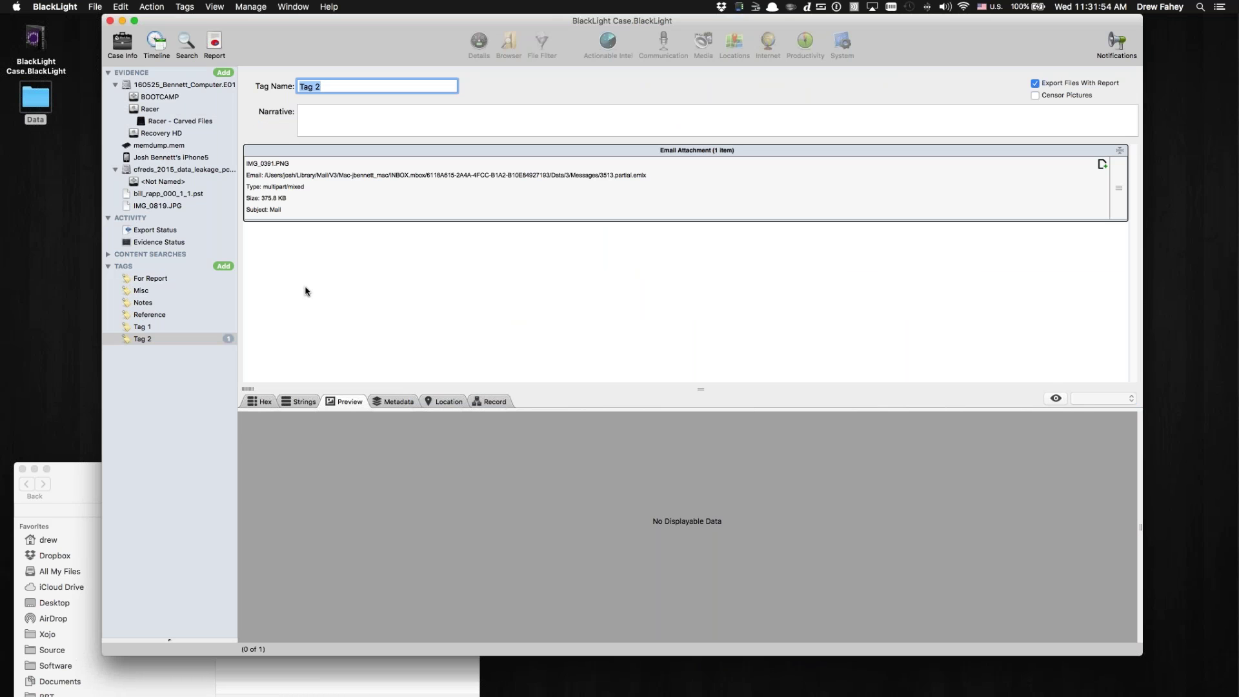
# Browse the bill_rapp_000_1_1.pst email evidence and open the Inbox of its first non-privileged mailbox.
pyautogui.click(155, 111)
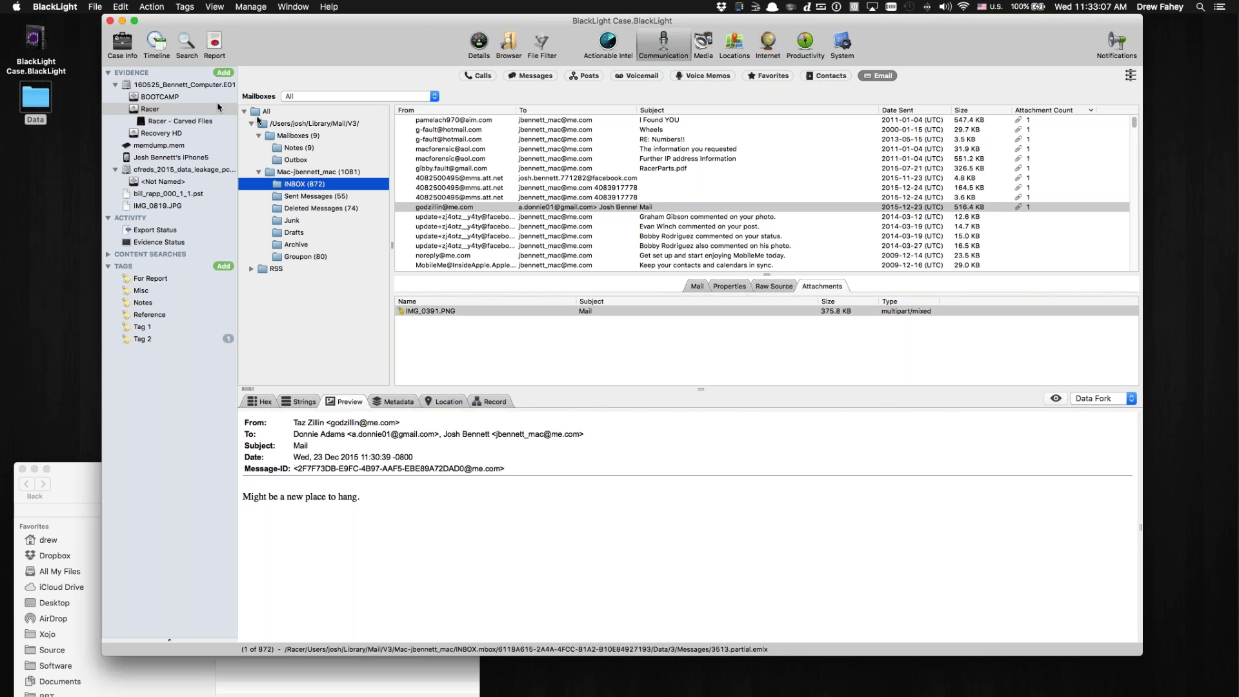
pyautogui.click(172, 195)
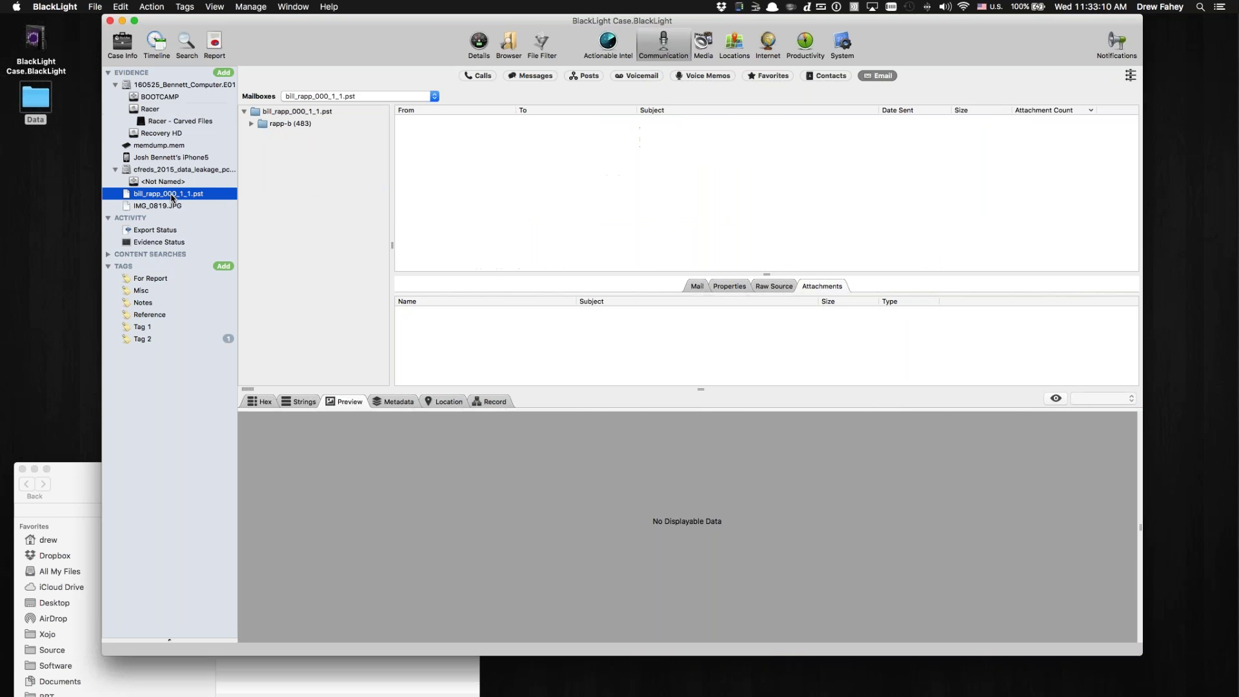
pyautogui.click(250, 124)
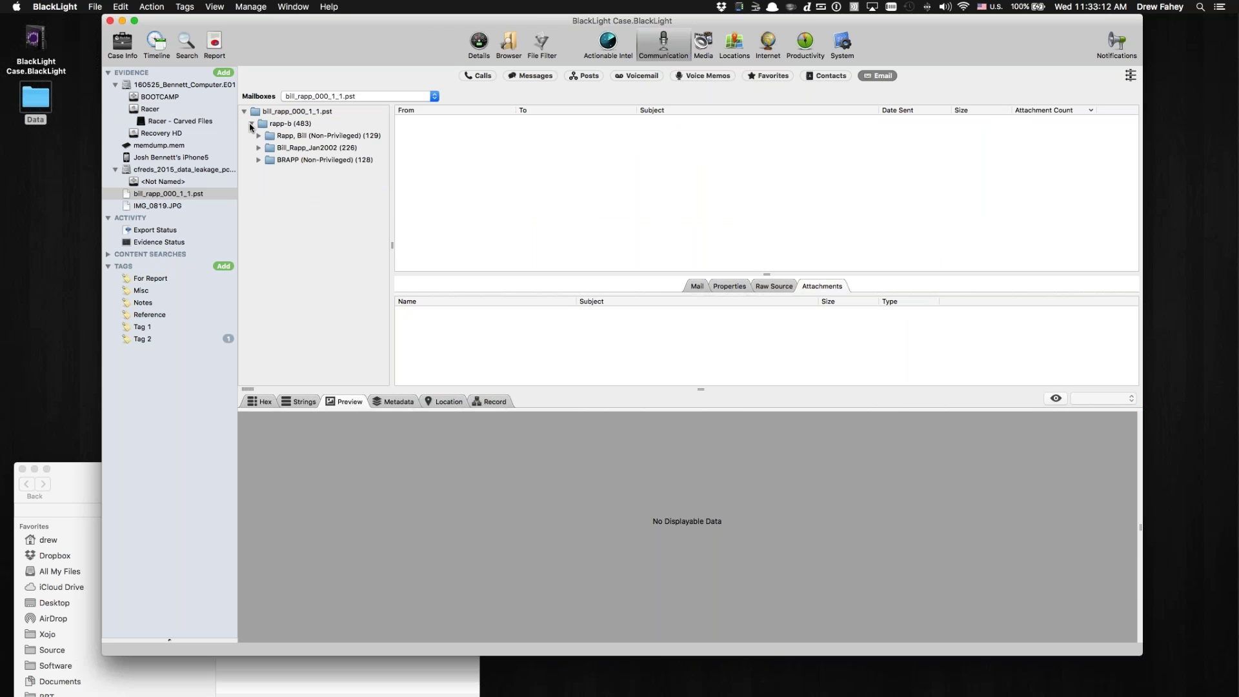
pyautogui.click(259, 137)
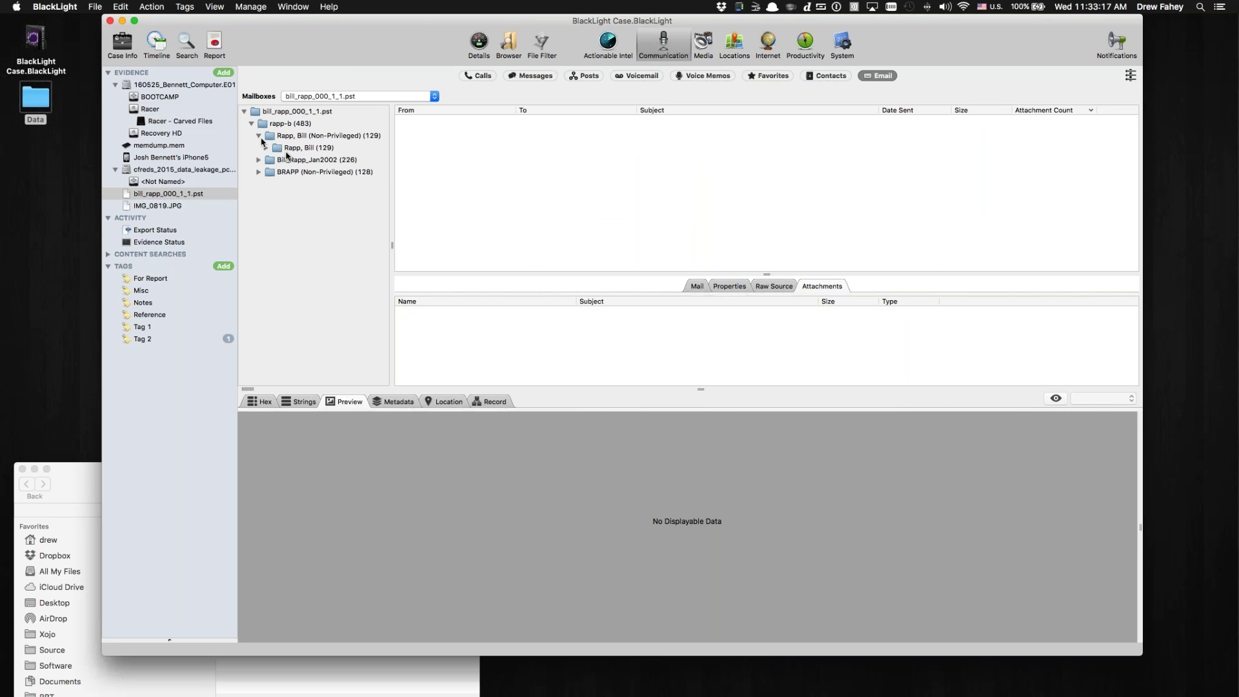
pyautogui.click(266, 148)
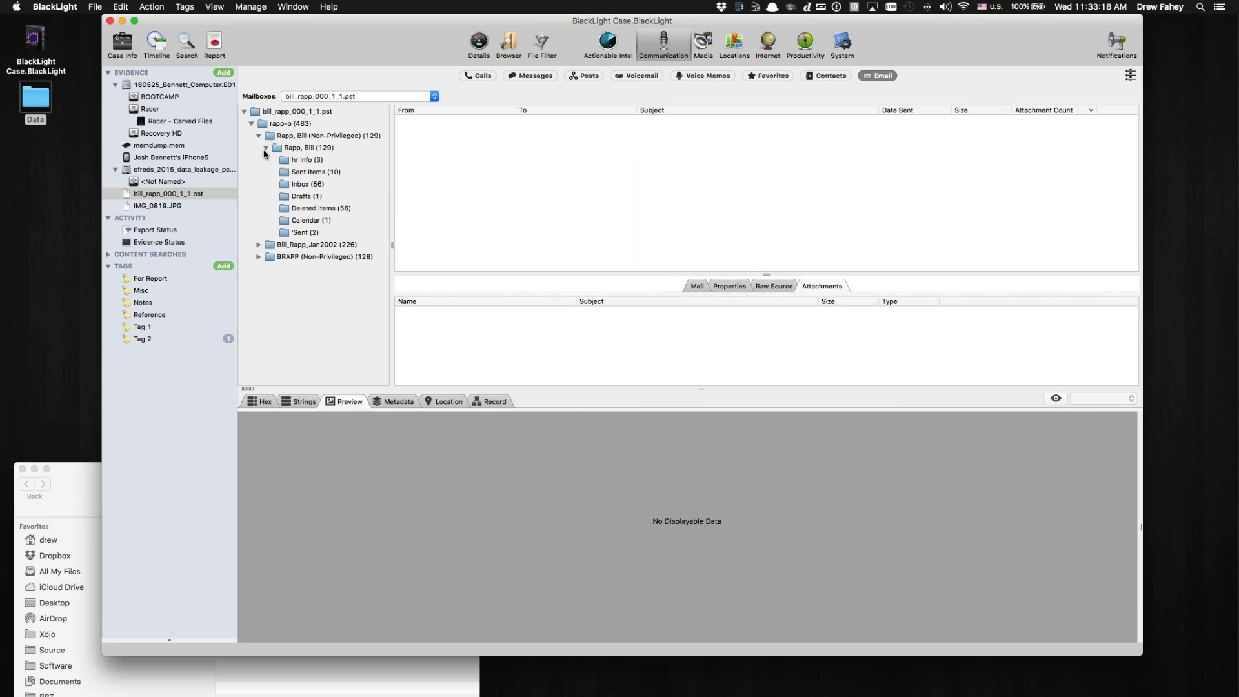
pyautogui.click(306, 187)
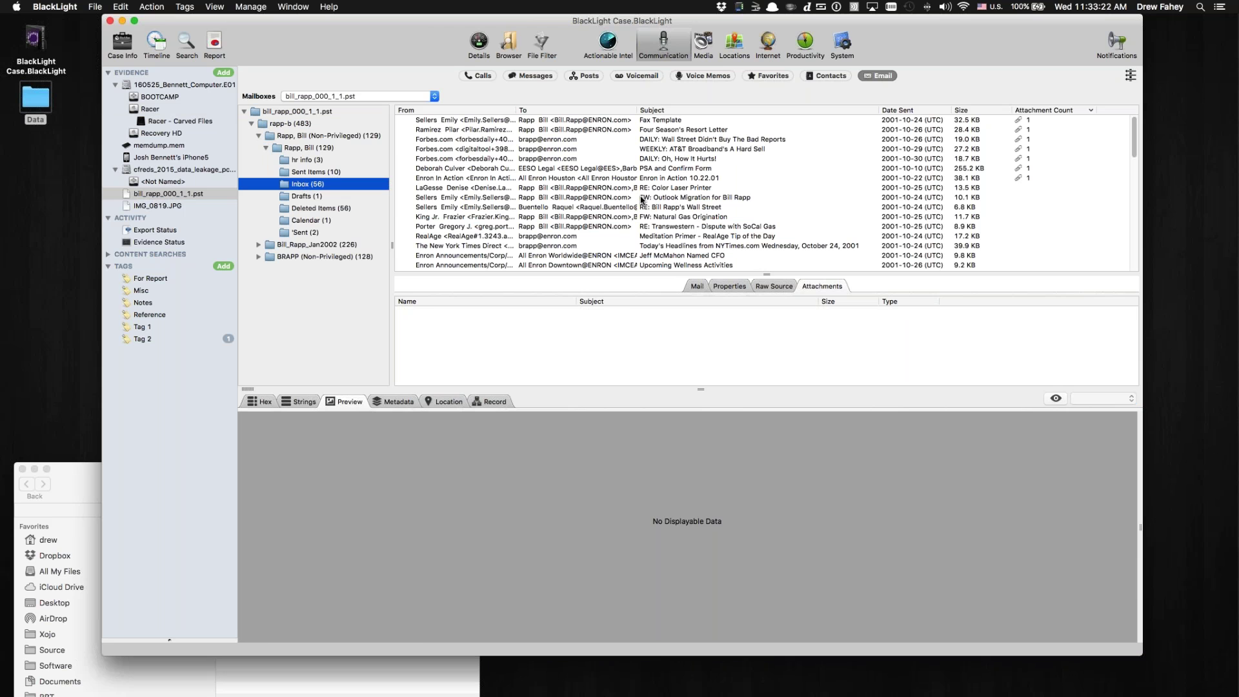
# Open the attachments of the Four Season's Resort Letter email and read the preview of FourSeason'sResortA.doc.
pyautogui.click(705, 150)
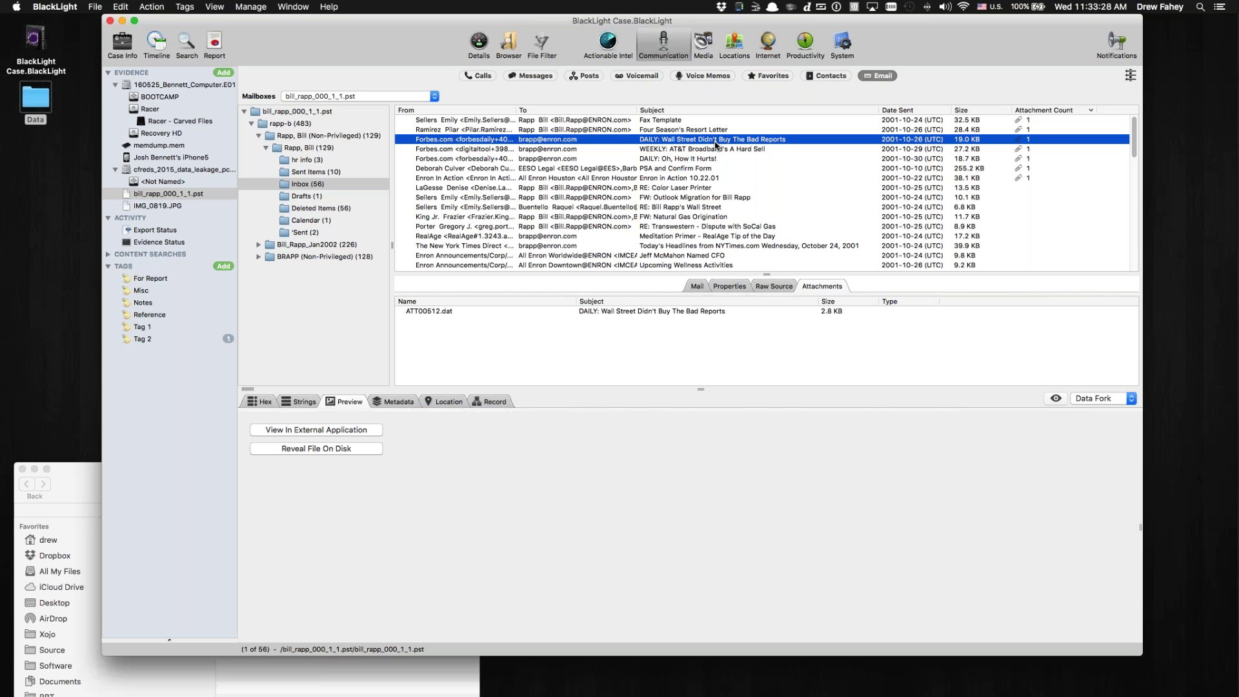
pyautogui.click(654, 130)
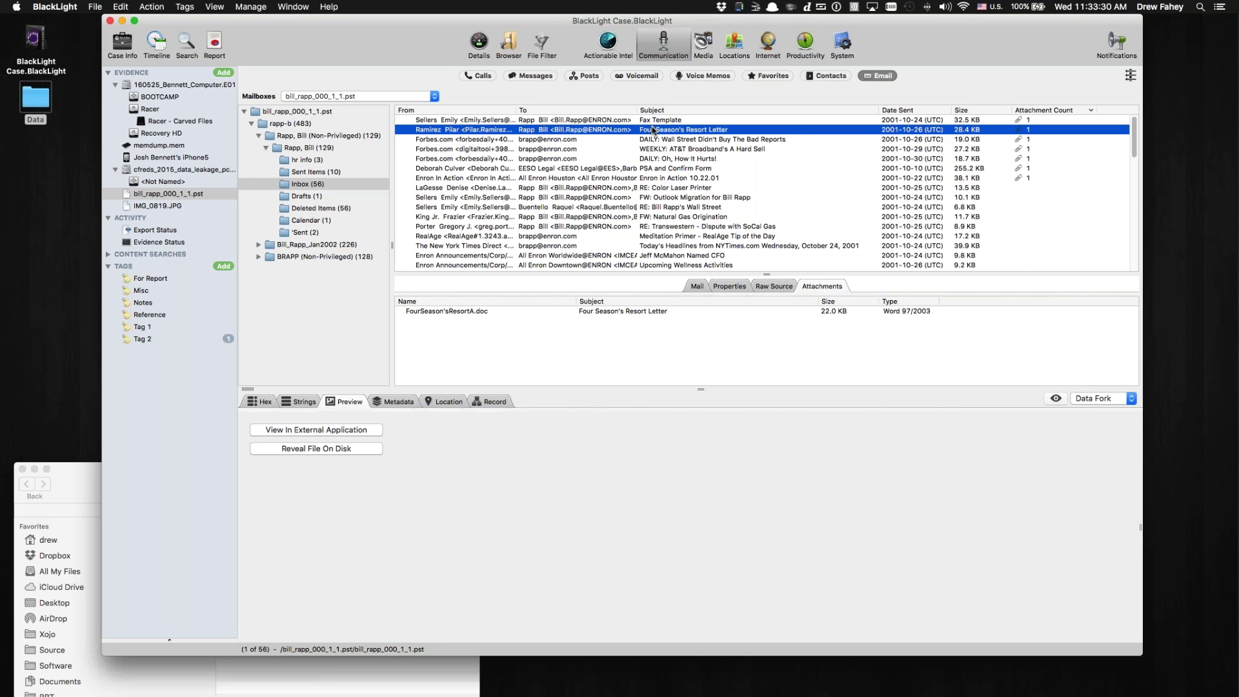
pyautogui.click(610, 313)
pyautogui.scroll(-2, 625, 524)
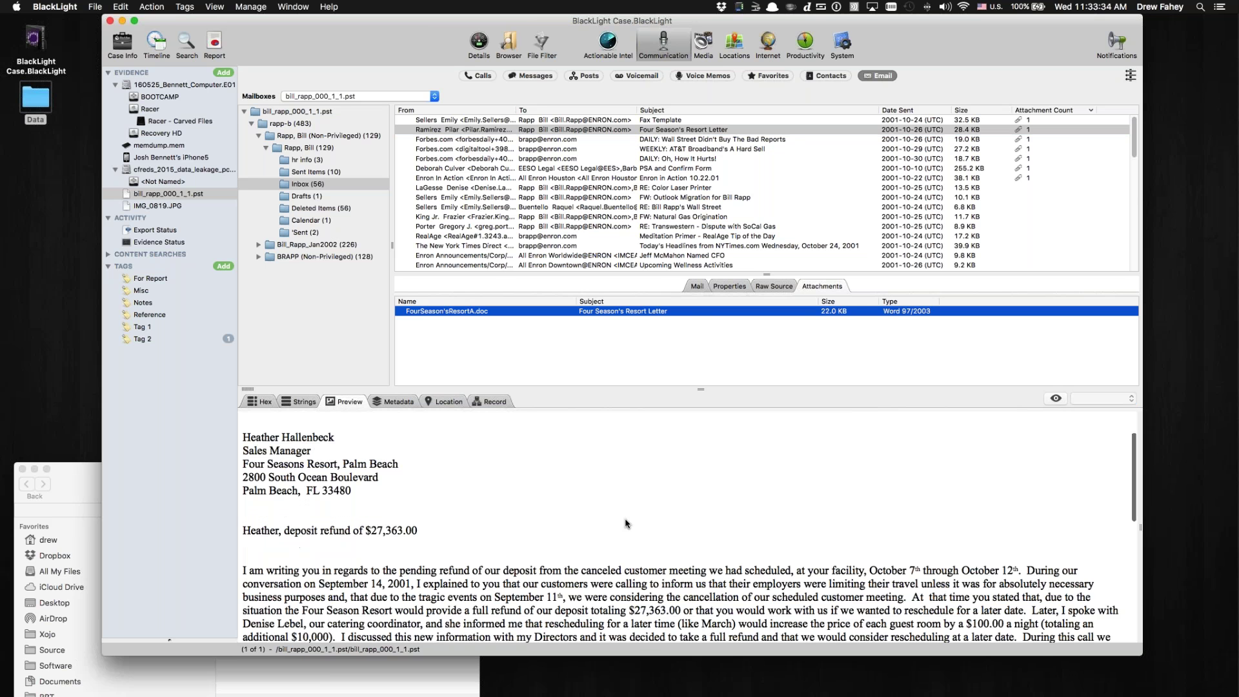
pyautogui.scroll(2, 626, 524)
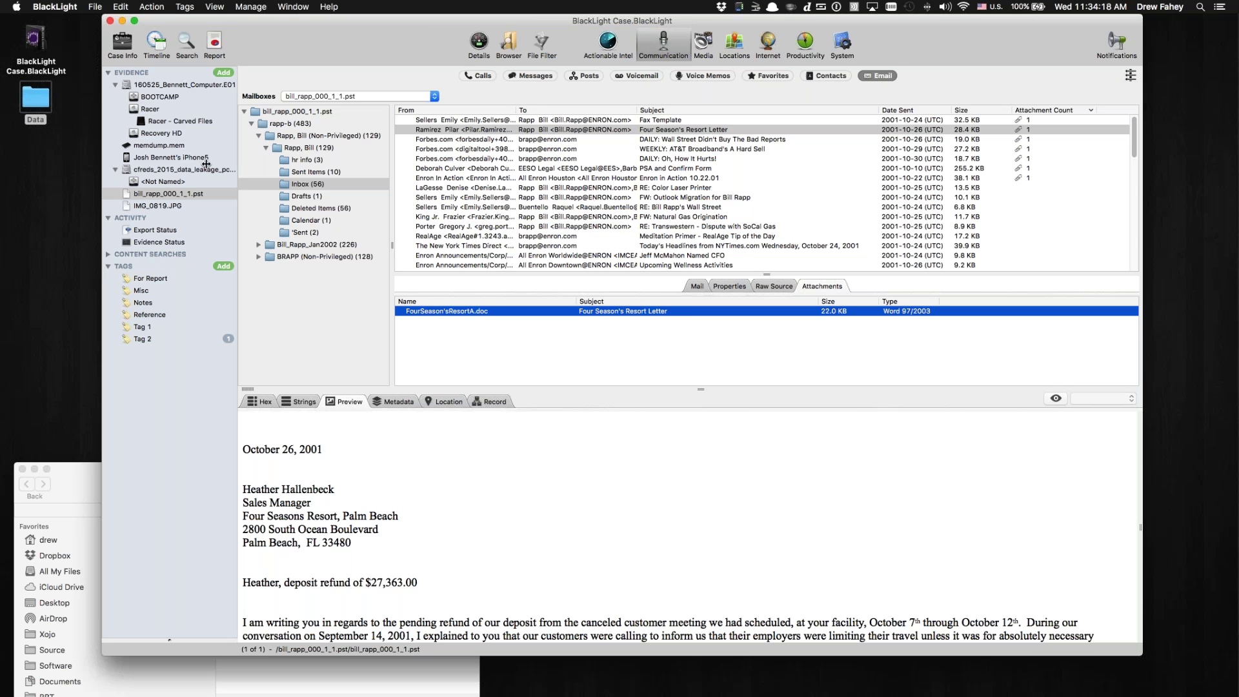
# Display the call records of the iPhone5 backup evidence.
pyautogui.click(160, 158)
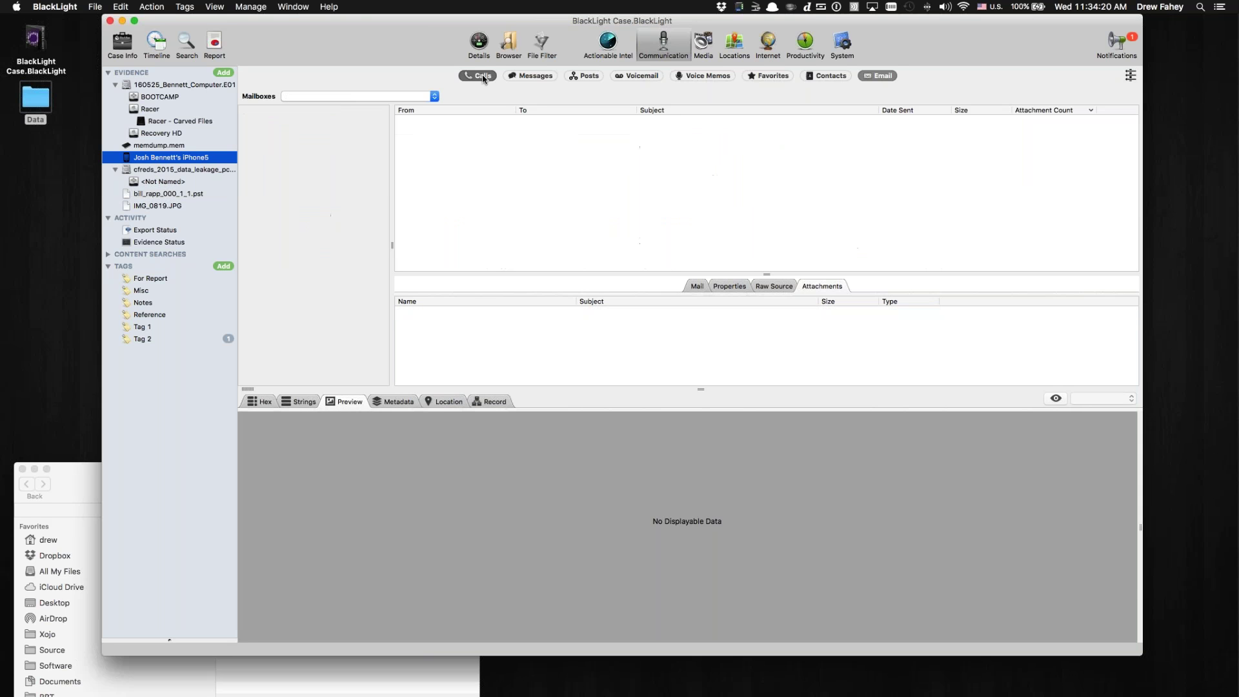
pyautogui.click(482, 77)
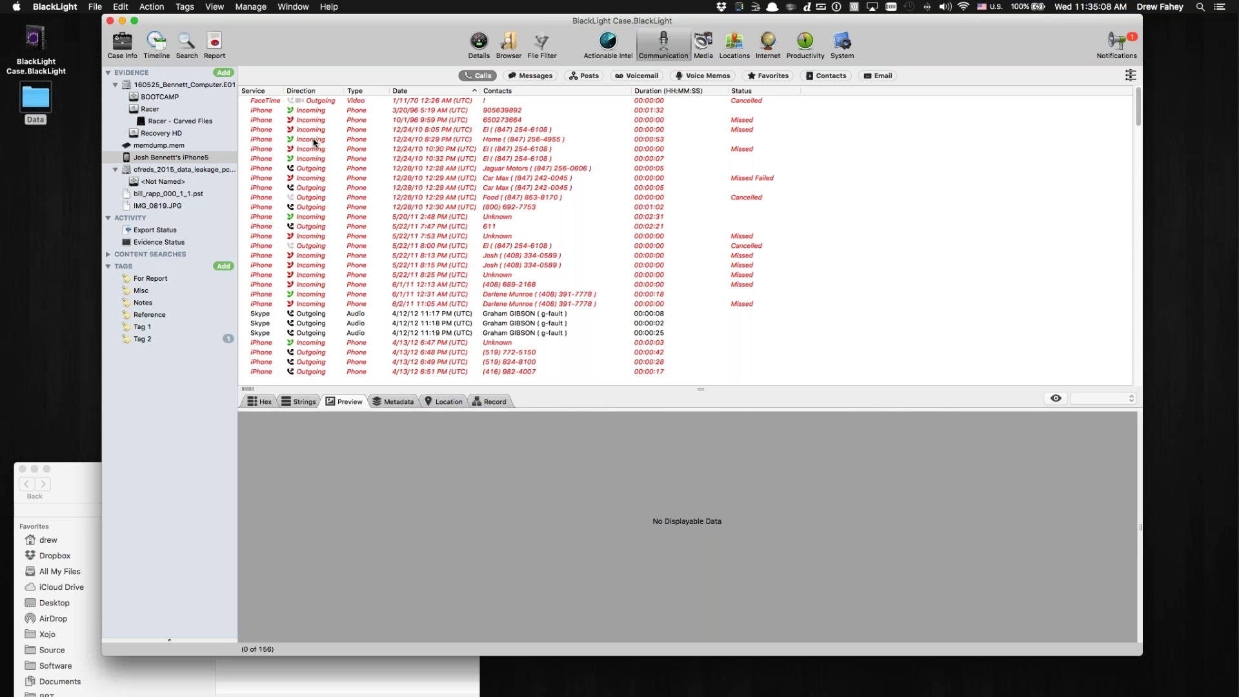
# Remove the hash set condition from the file filter and list all files of the iPhone5 evidence.
pyautogui.click(540, 50)
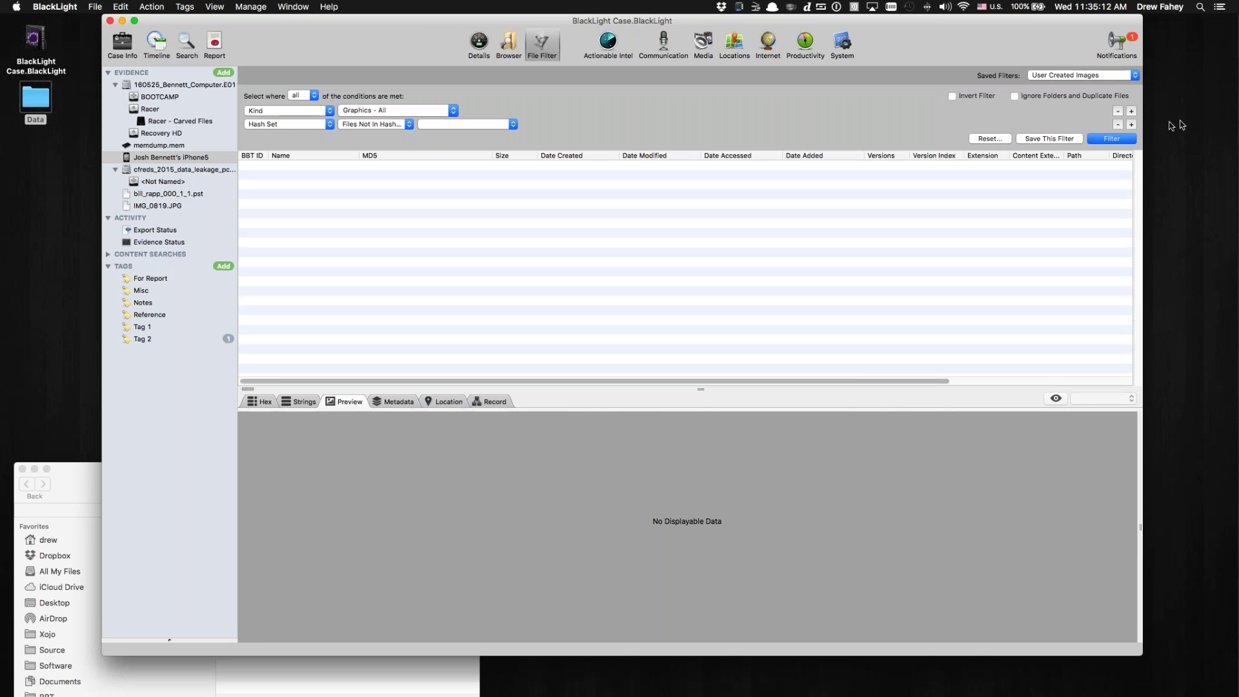
pyautogui.click(1118, 124)
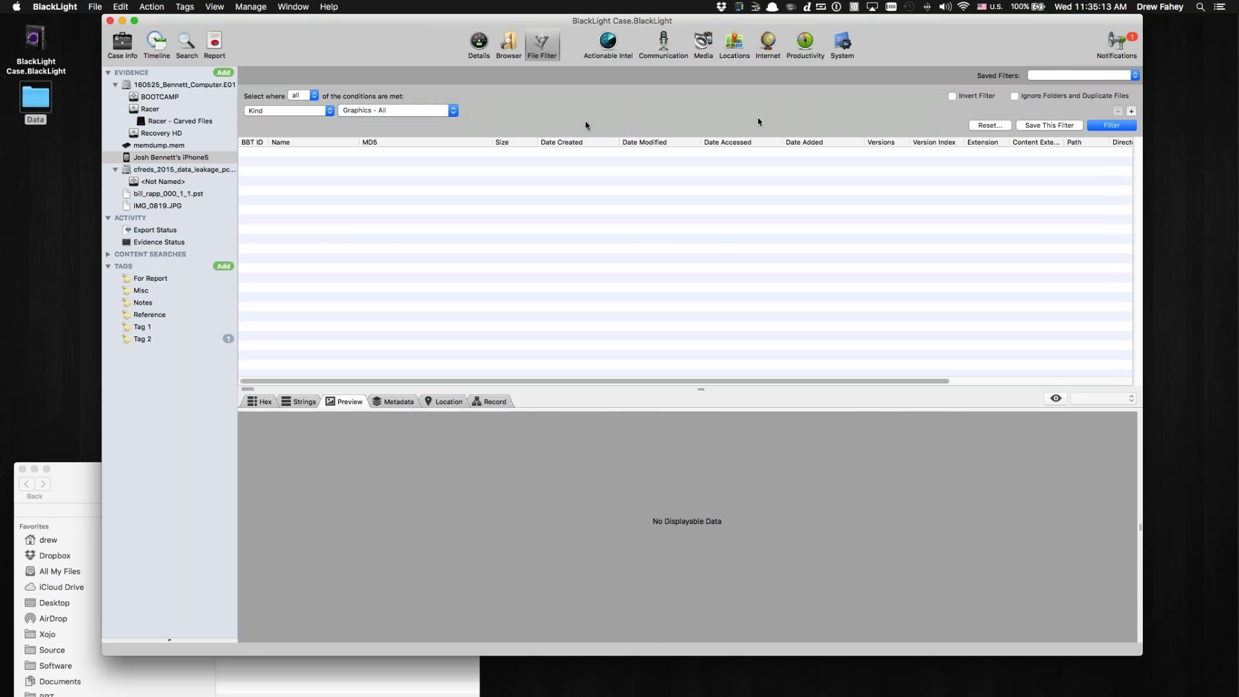
pyautogui.click(331, 113)
pyautogui.click(270, 67)
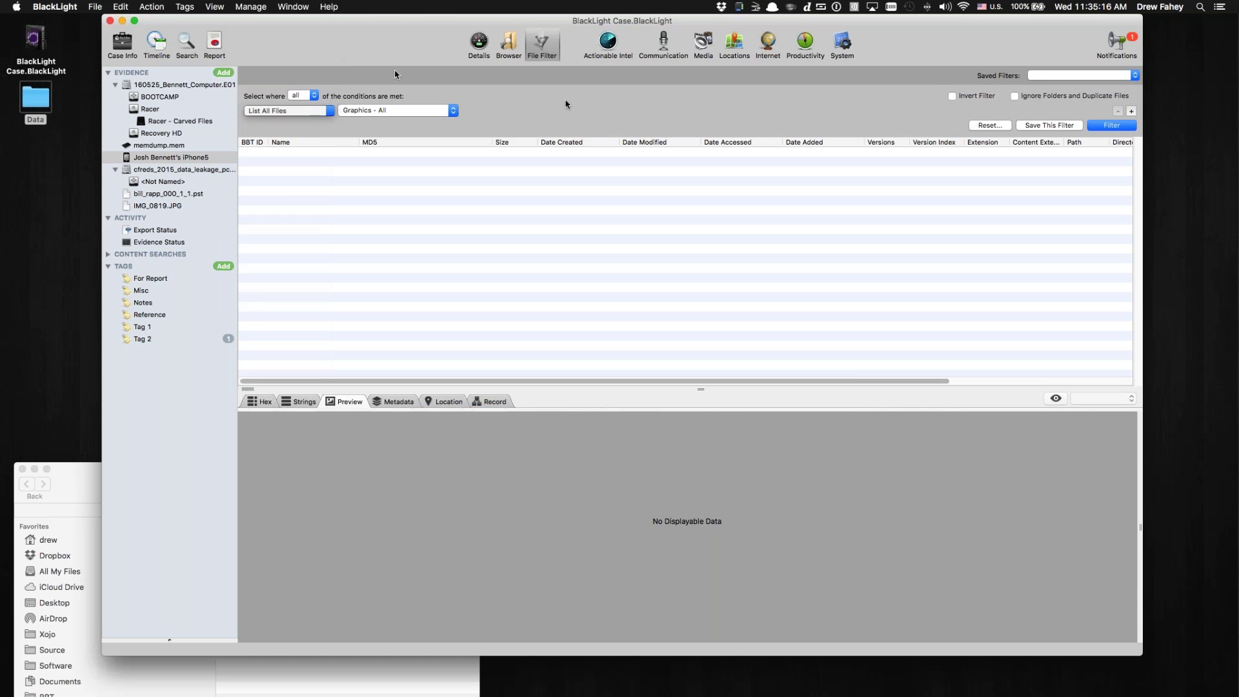
pyautogui.click(1123, 129)
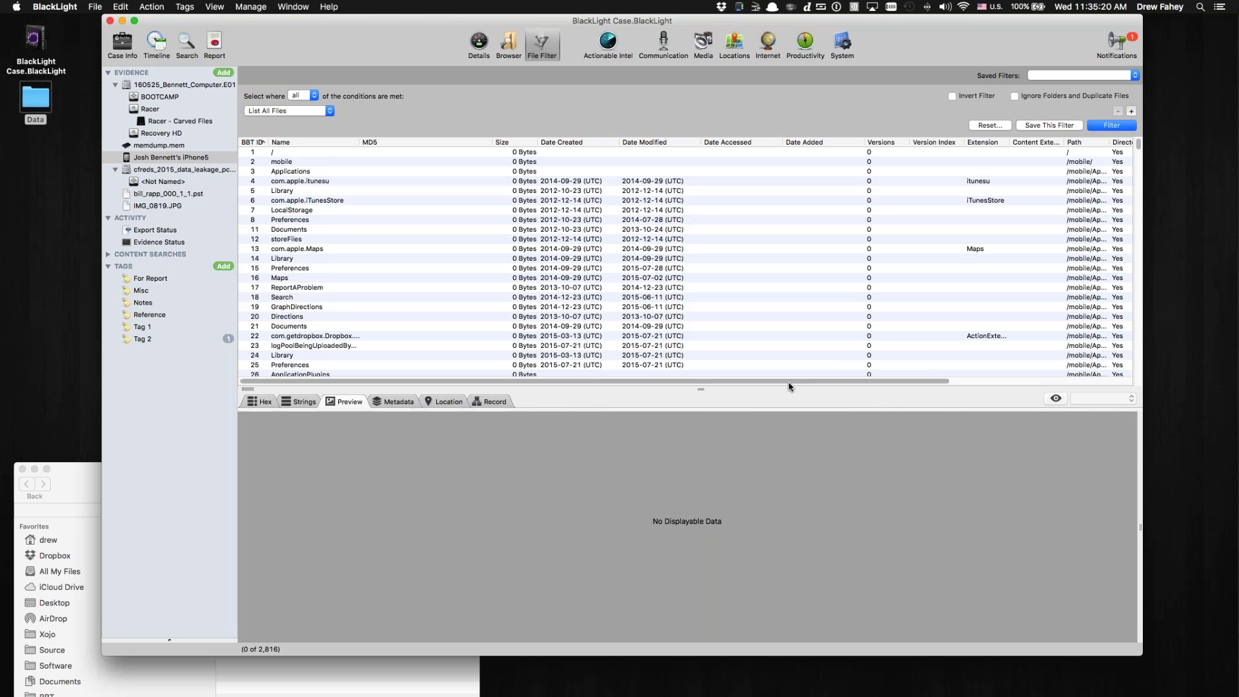
# Sort the filtered files by descending entropy and examine the highest-entropy file, IMG_0110.MOV, in hex.
pyautogui.moveTo(789, 381); pyautogui.dragTo(971, 381)
pyautogui.click(1095, 146)
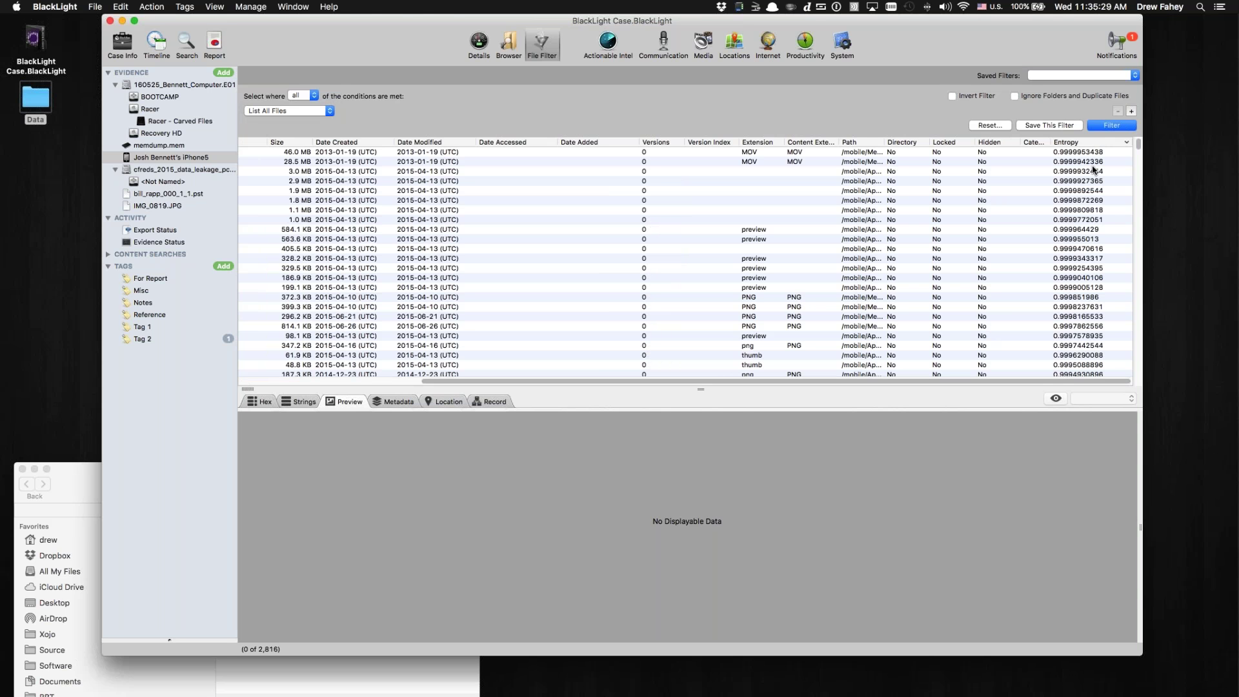
pyautogui.click(1089, 154)
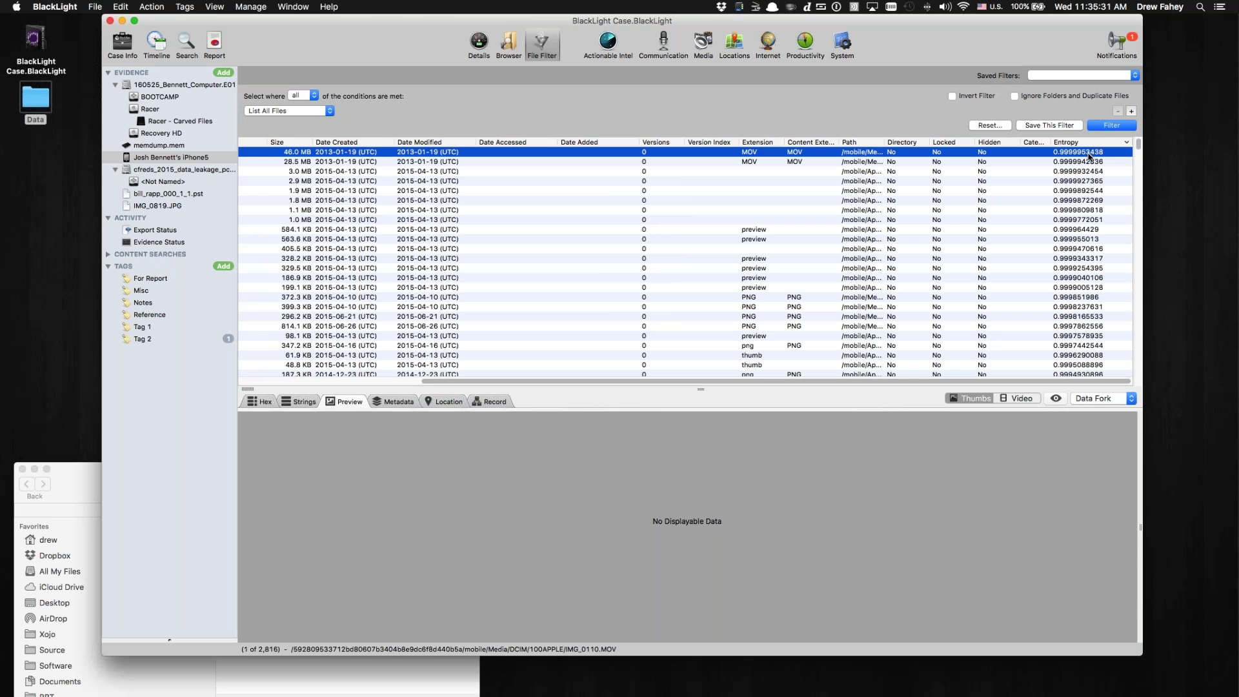
pyautogui.click(265, 403)
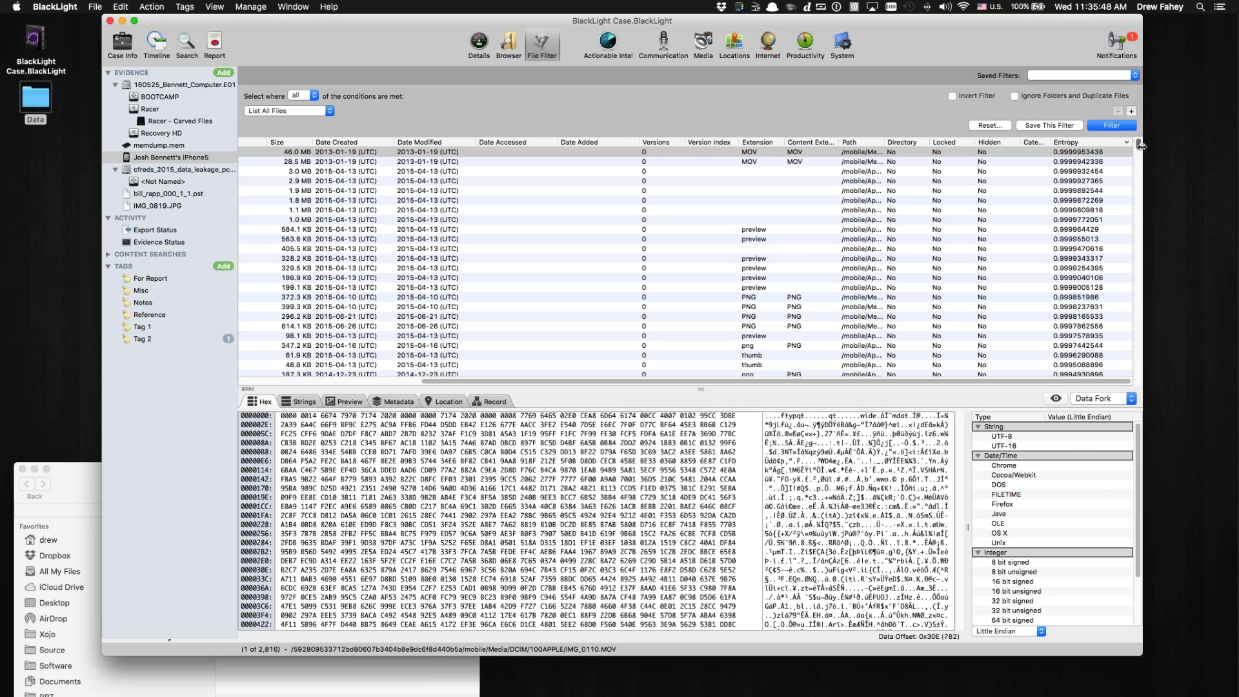
# Find a low-entropy 42-byte plist file further down the list and examine its hex content.
pyautogui.scroll(-10, 1137, 186)
pyautogui.scroll(-15, 1137, 186)
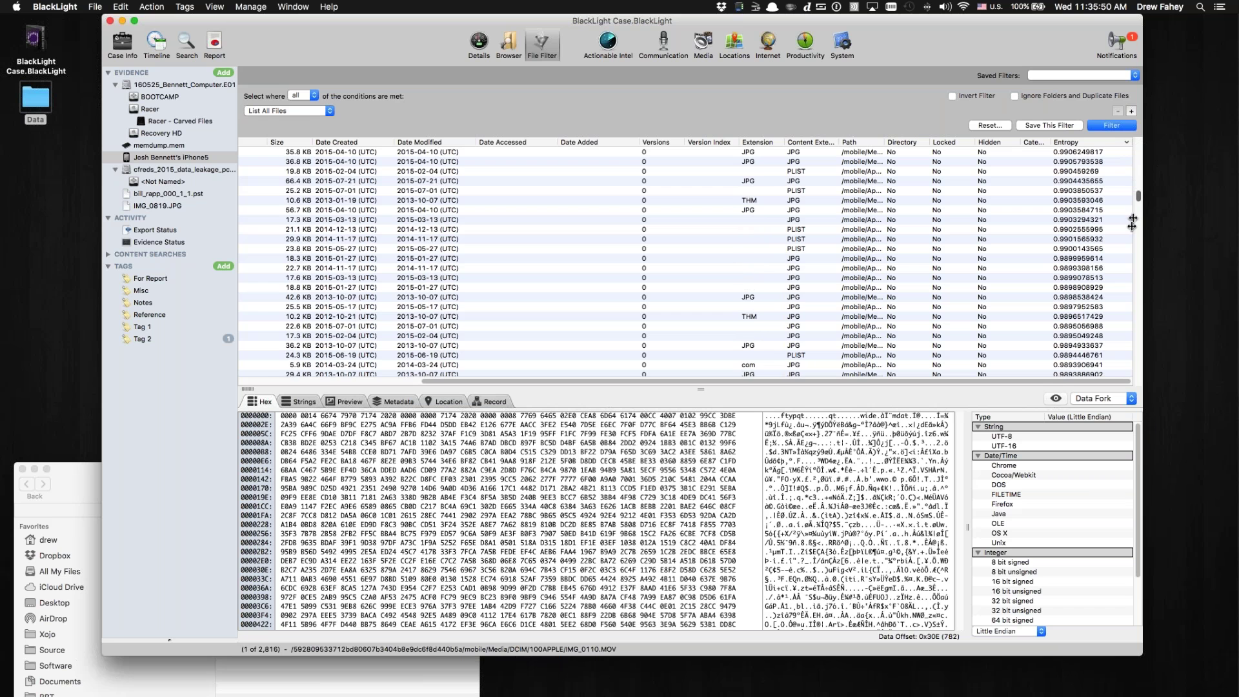
pyautogui.scroll(-20, 1133, 223)
pyautogui.scroll(-20, 1129, 250)
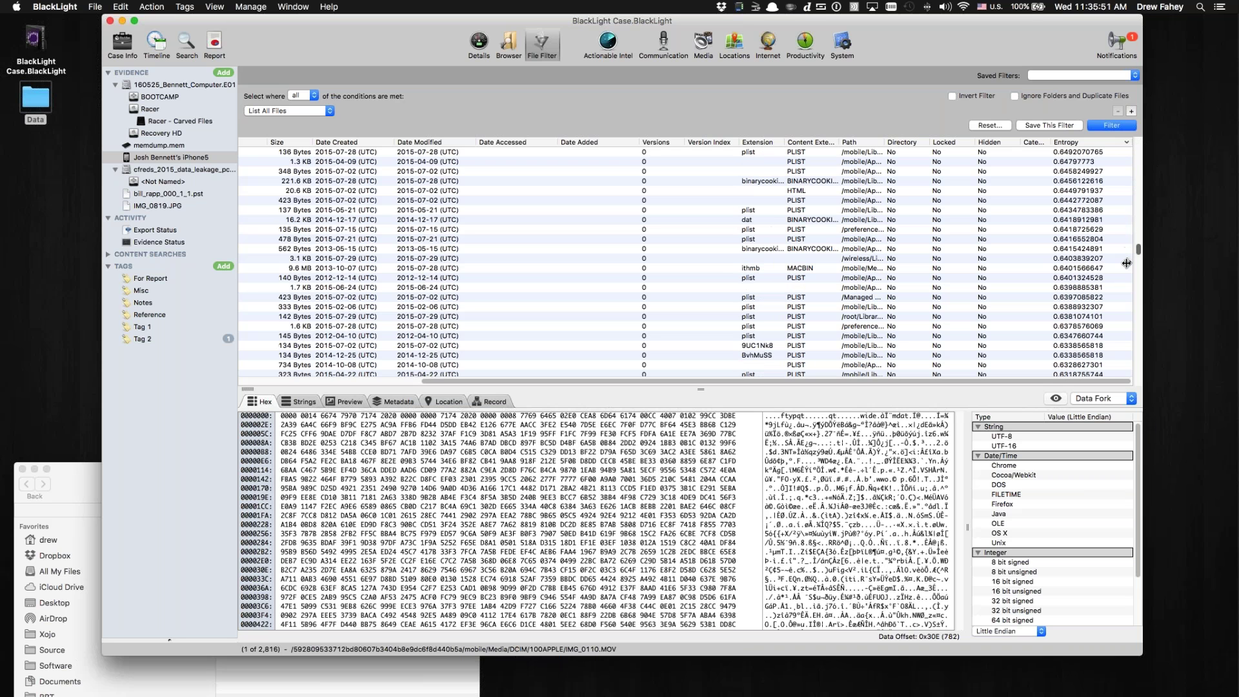
pyautogui.scroll(-20, 1126, 263)
pyautogui.click(1074, 269)
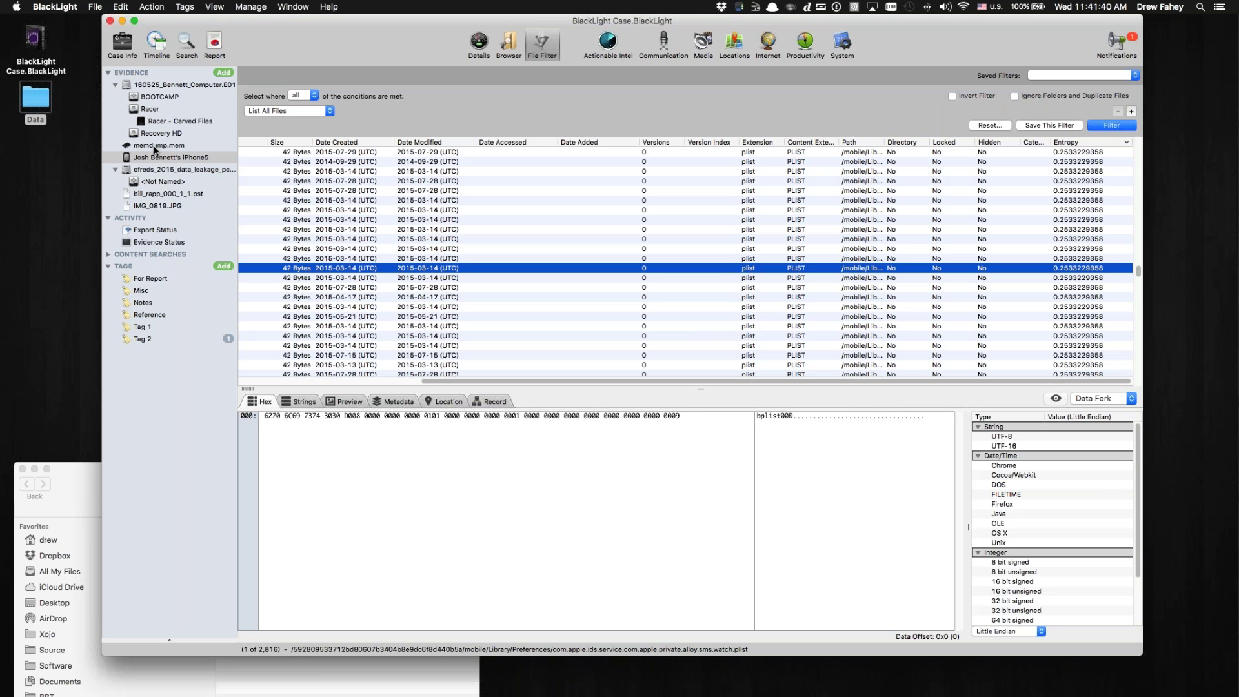
# Display the hierarchical list of memory processes for the memdump.mem evidence.
pyautogui.click(155, 148)
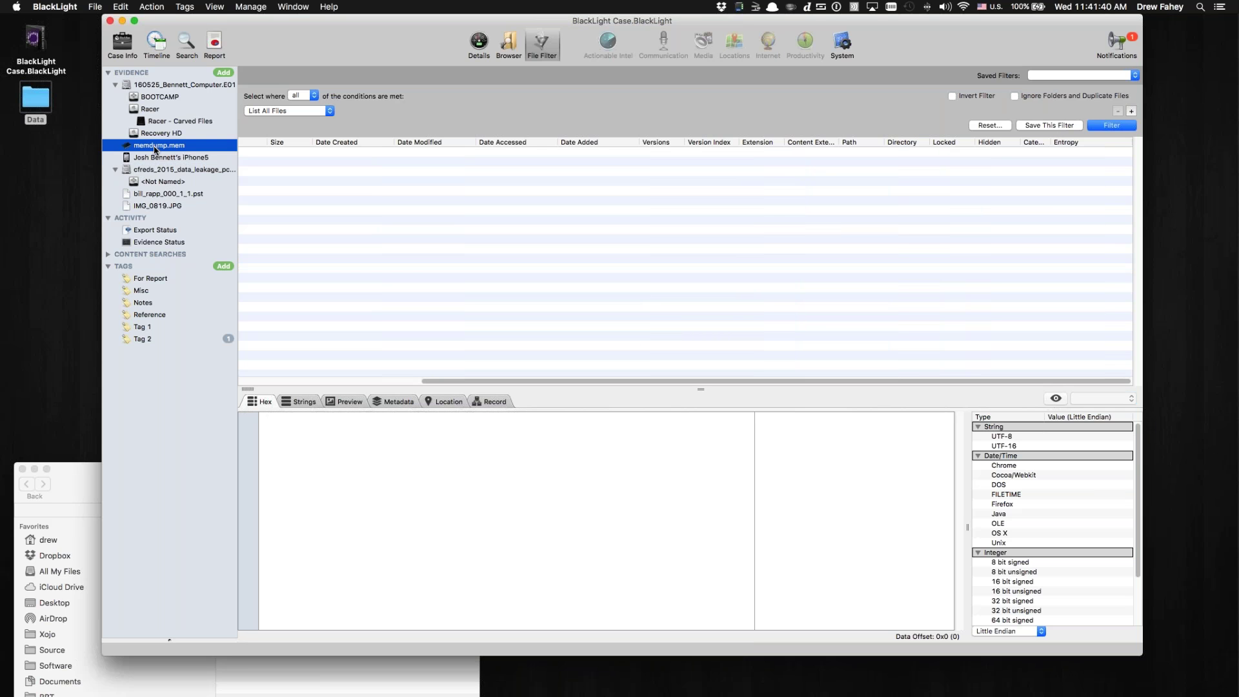
pyautogui.click(853, 38)
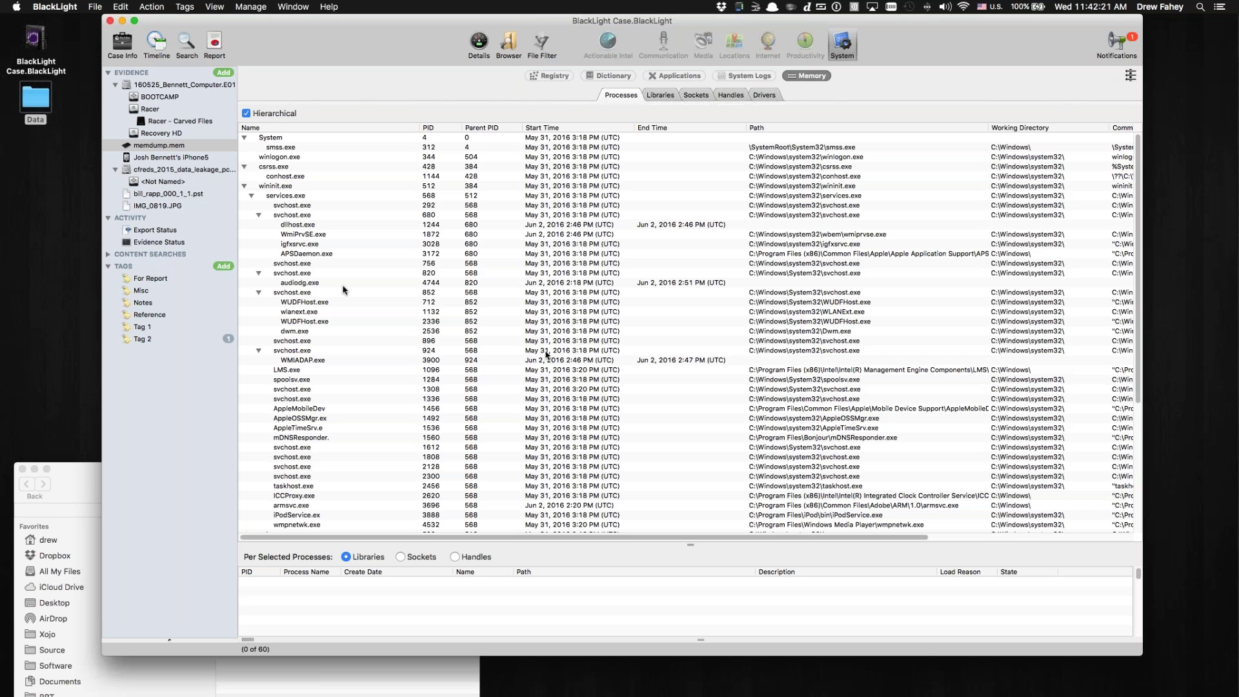
# Expand the built-in content searches and review the Internet Searches and URLs results from memdump.mem.
pyautogui.click(107, 256)
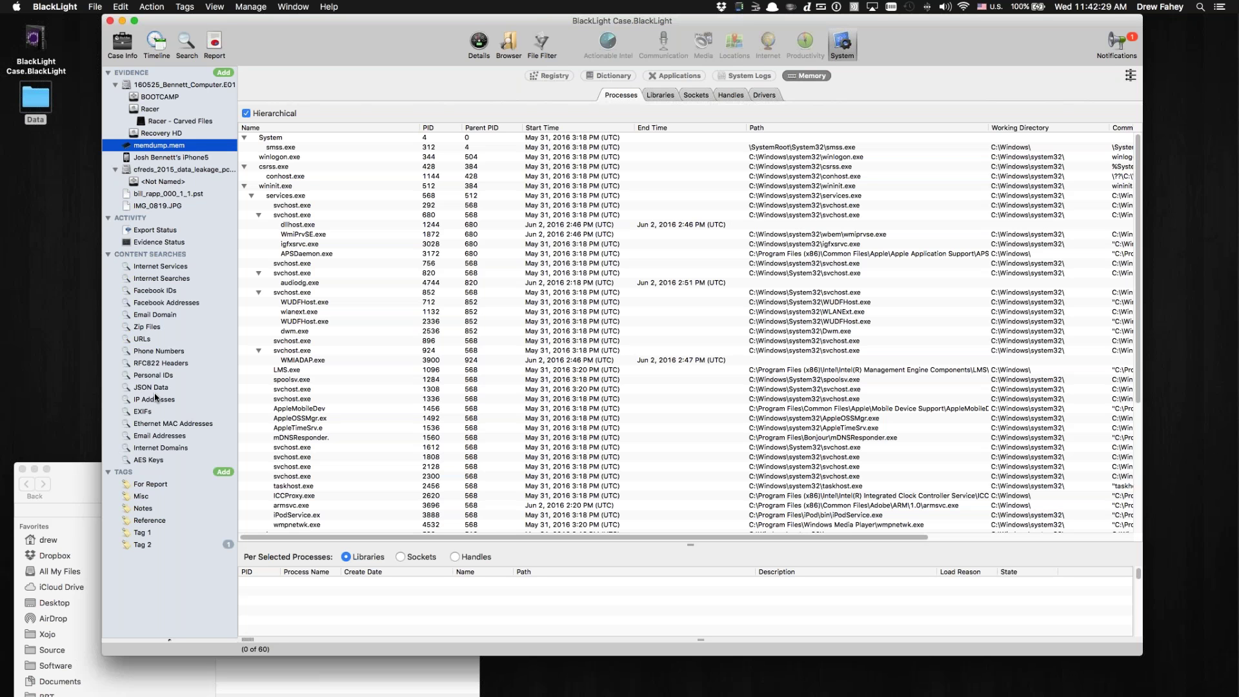
pyautogui.click(162, 279)
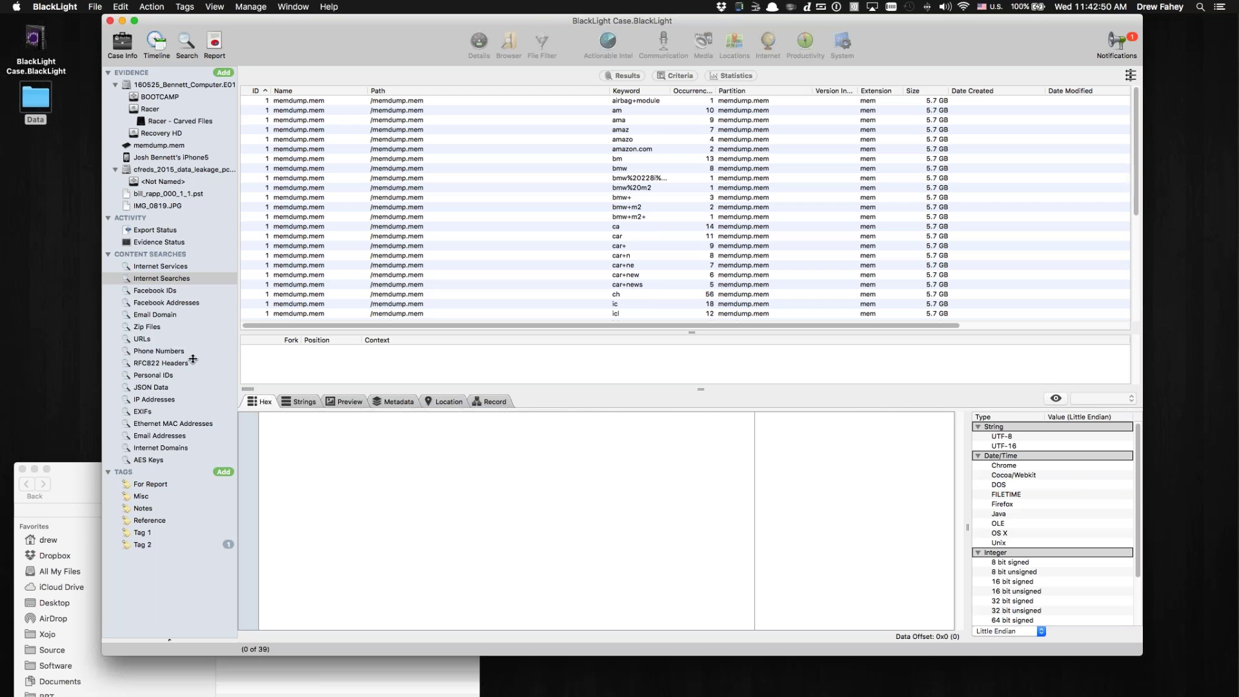
pyautogui.click(151, 340)
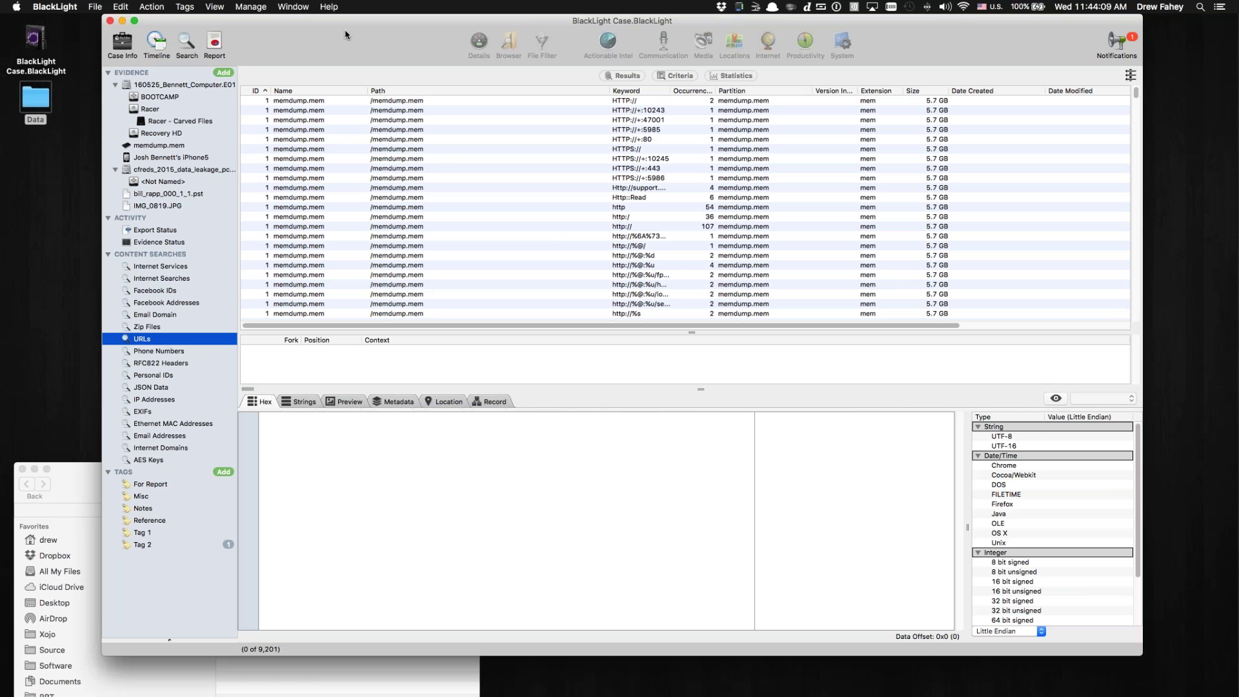
pyautogui.press('super+w')
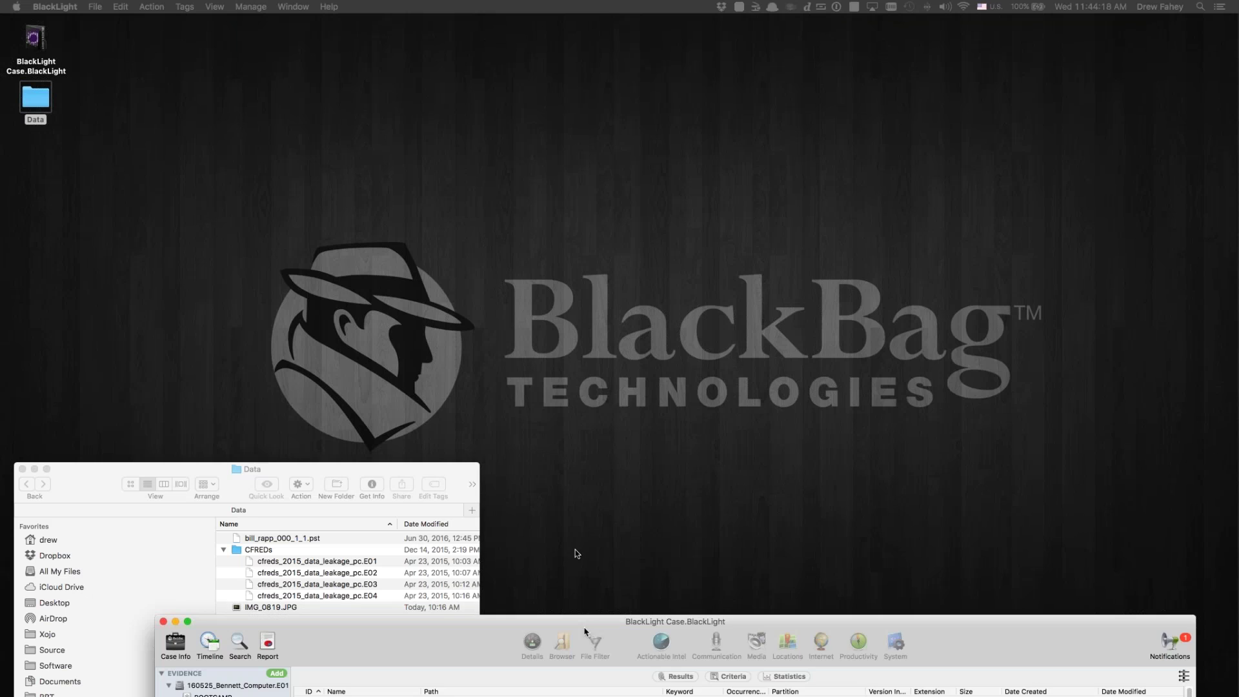
pyautogui.moveTo(581, 620); pyautogui.dragTo(528, 50)
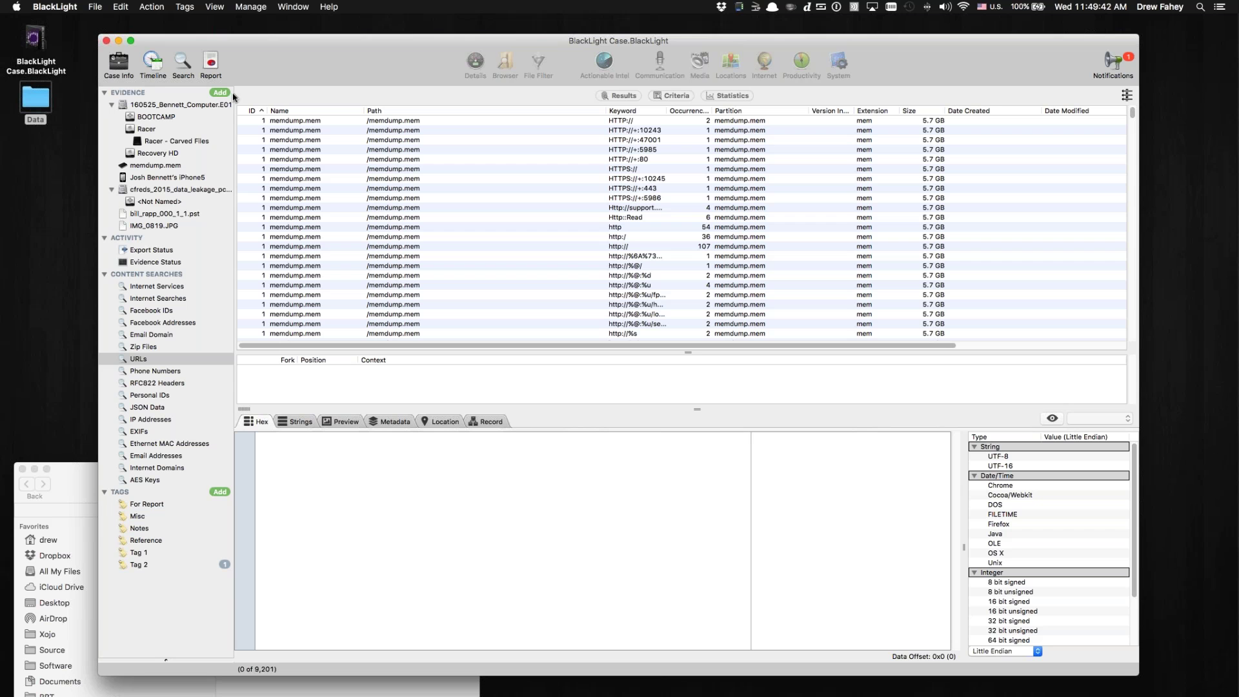
pyautogui.press('super+w')
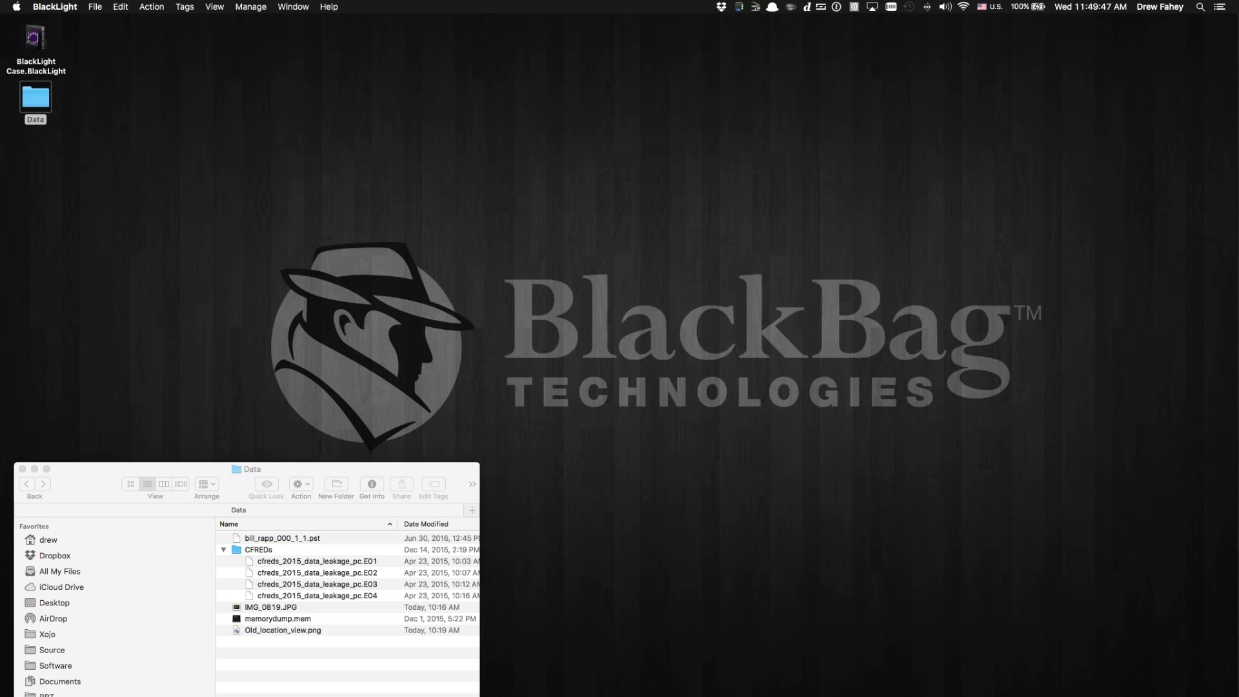
pyautogui.moveTo(516, 696); pyautogui.dragTo(514, 289)
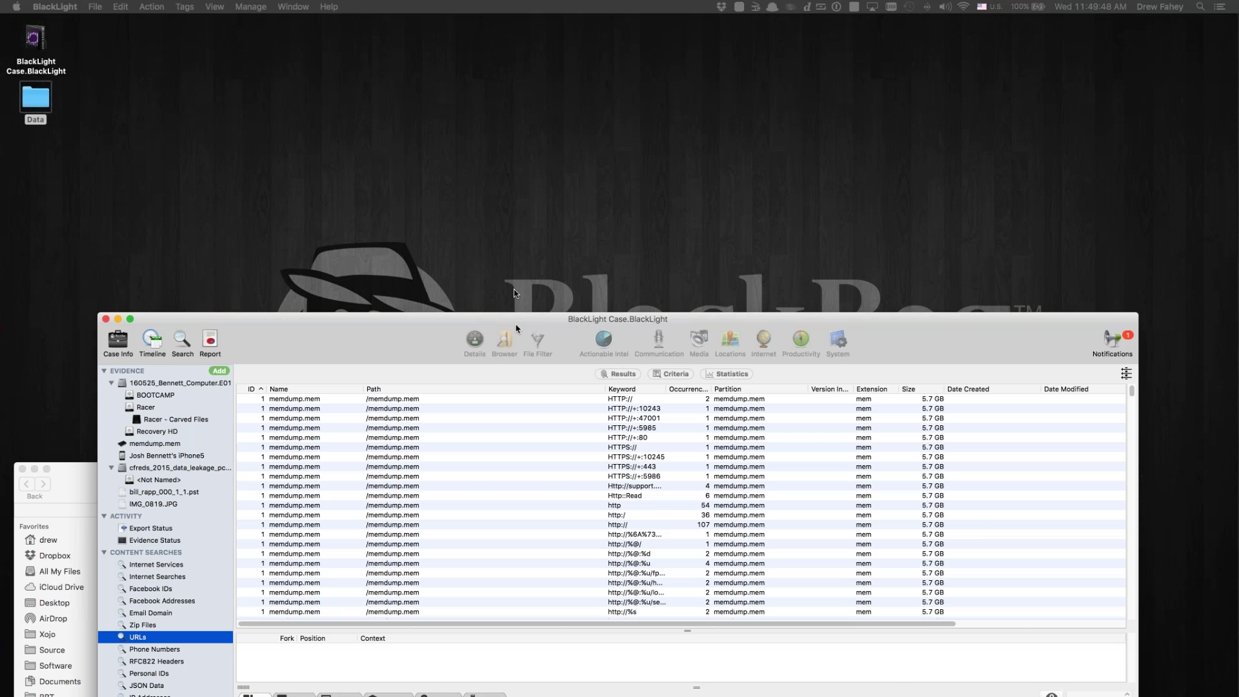
pyautogui.moveTo(517, 329); pyautogui.dragTo(498, 52)
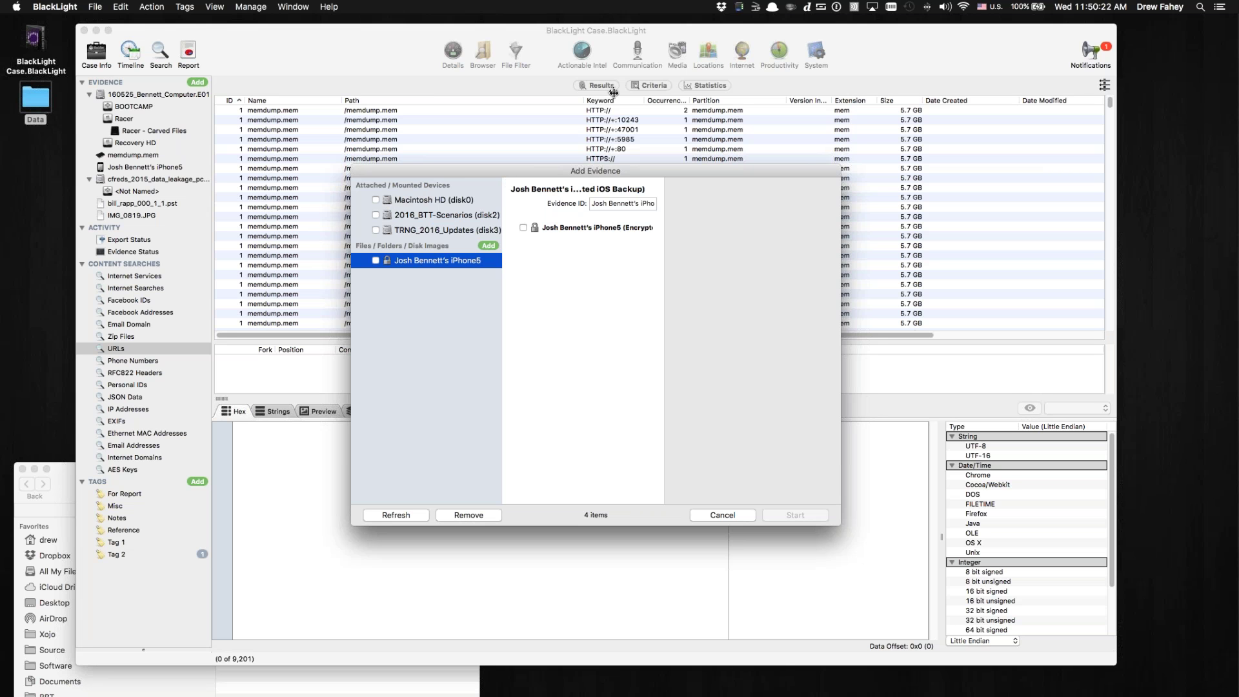
# Inspect the partitions of Macintosh HD (disk0) in Add Evidence and close the dialog without adding anything.
pyautogui.click(410, 200)
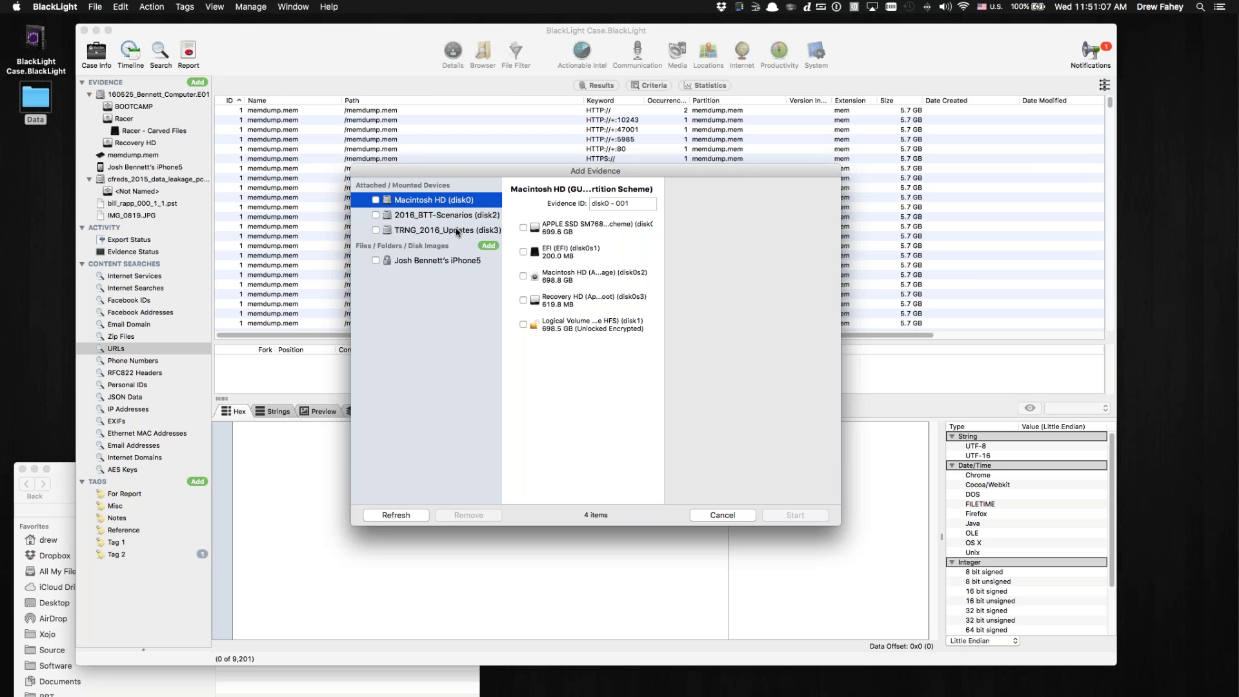
pyautogui.click(698, 515)
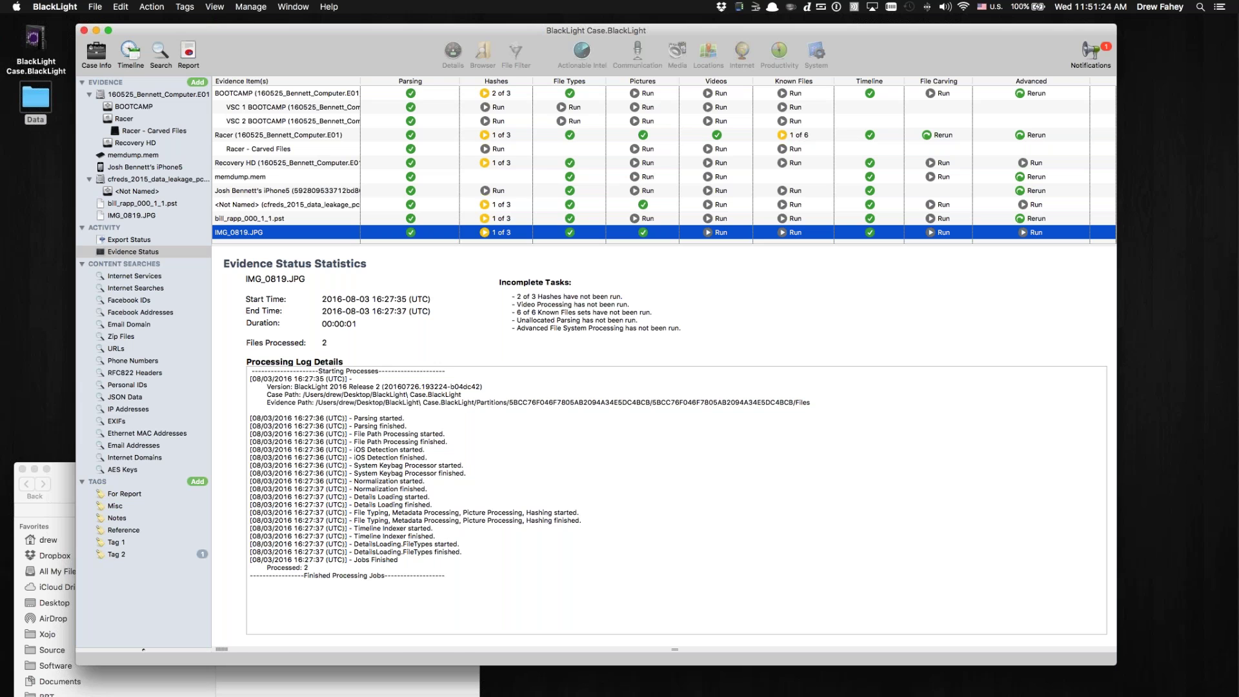
pyautogui.press('super+Tab')
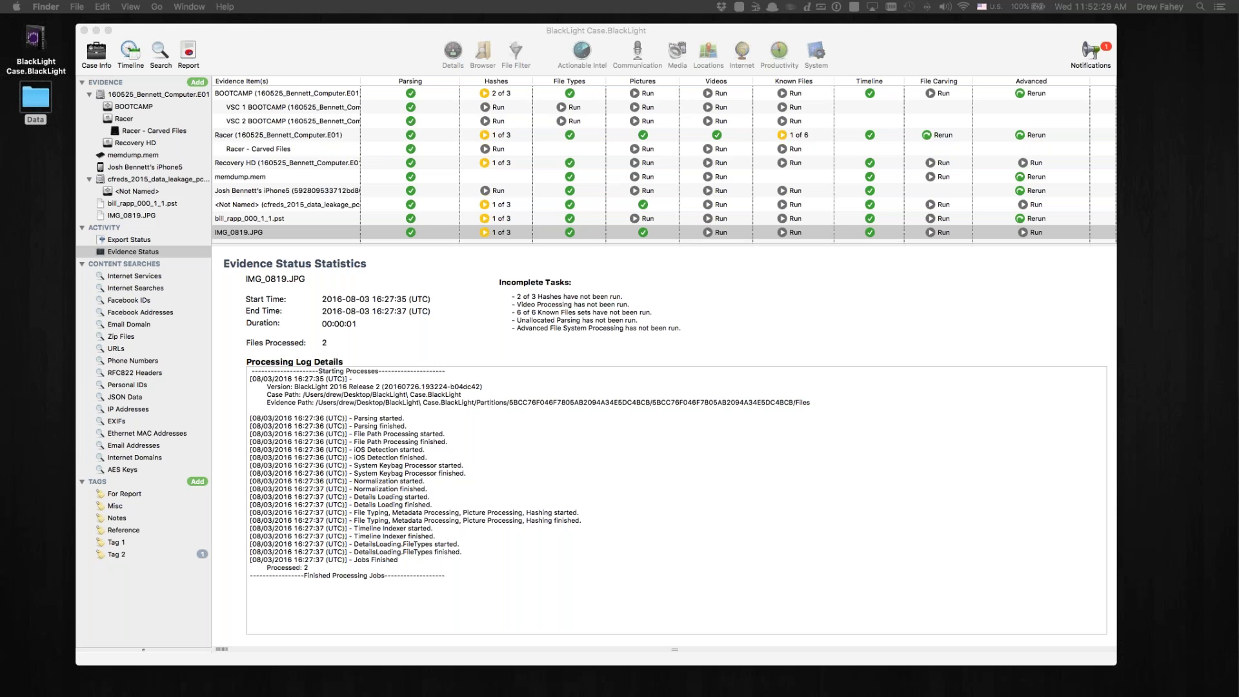
# In Finder, examine the tiles folder and World_0-8.bbtiles file inside BlackBagTech's OpenStreetMap folder and close the Library window.
pyautogui.moveTo(399, 452); pyautogui.dragTo(402, 374)
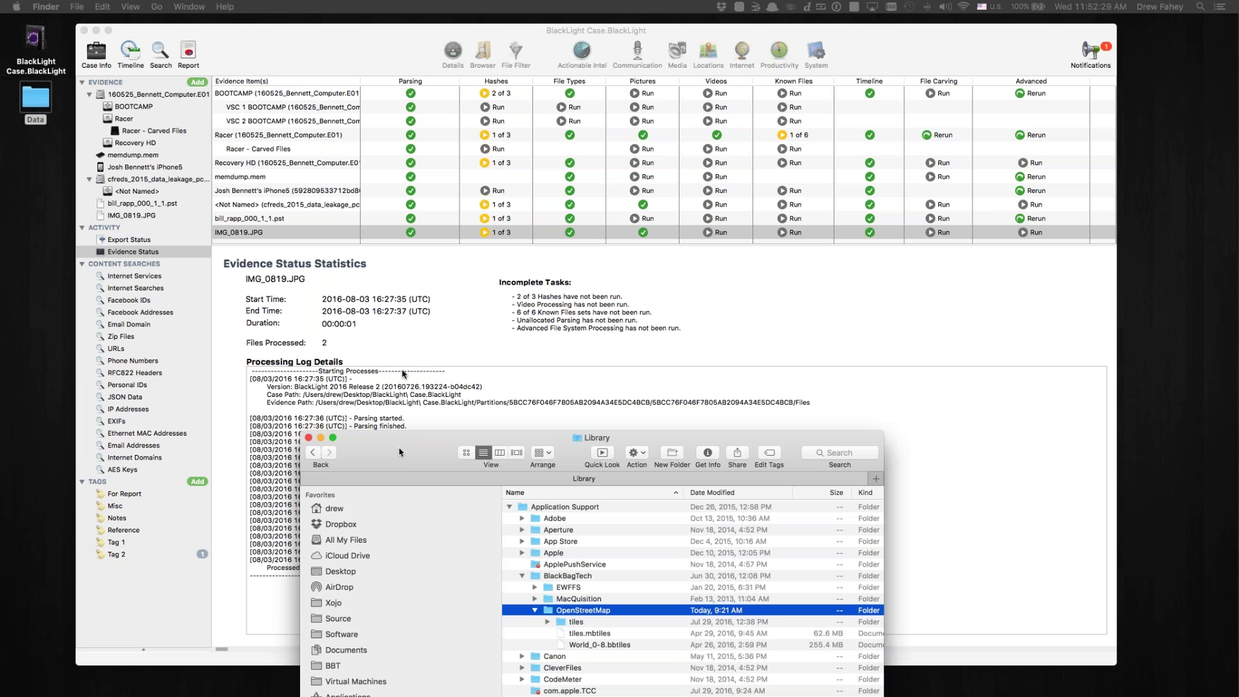
pyautogui.moveTo(399, 452); pyautogui.dragTo(279, 71)
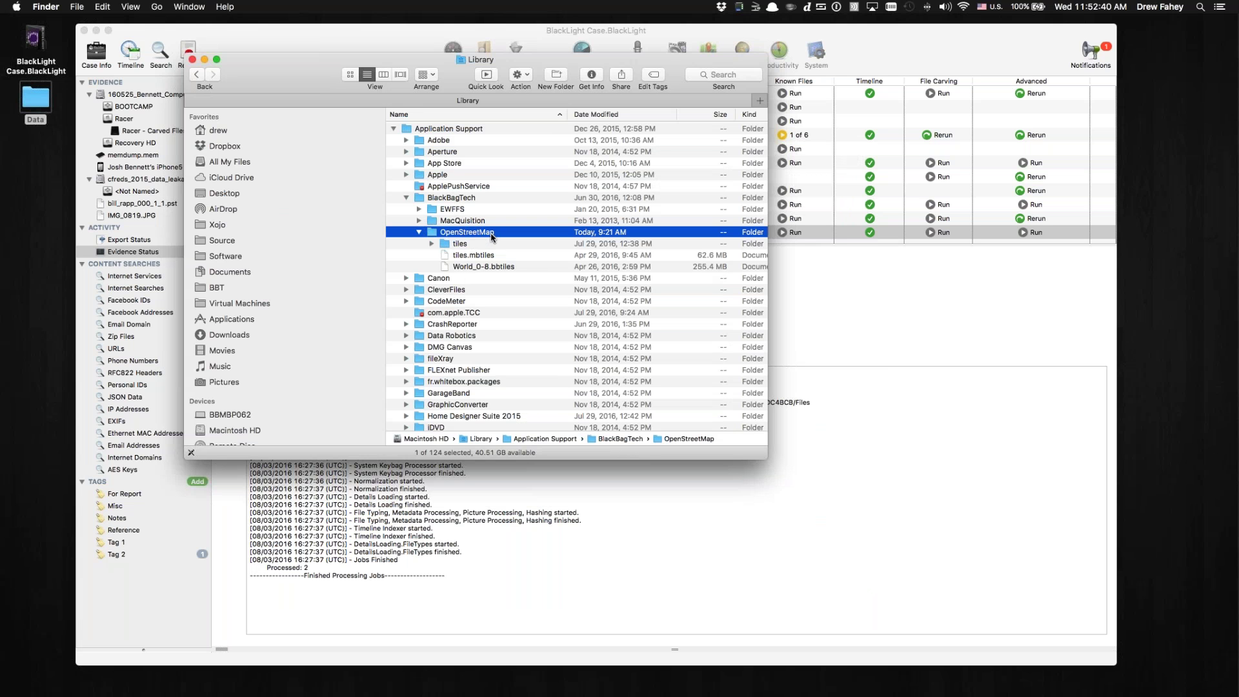
pyautogui.click(459, 245)
pyautogui.press('Right')
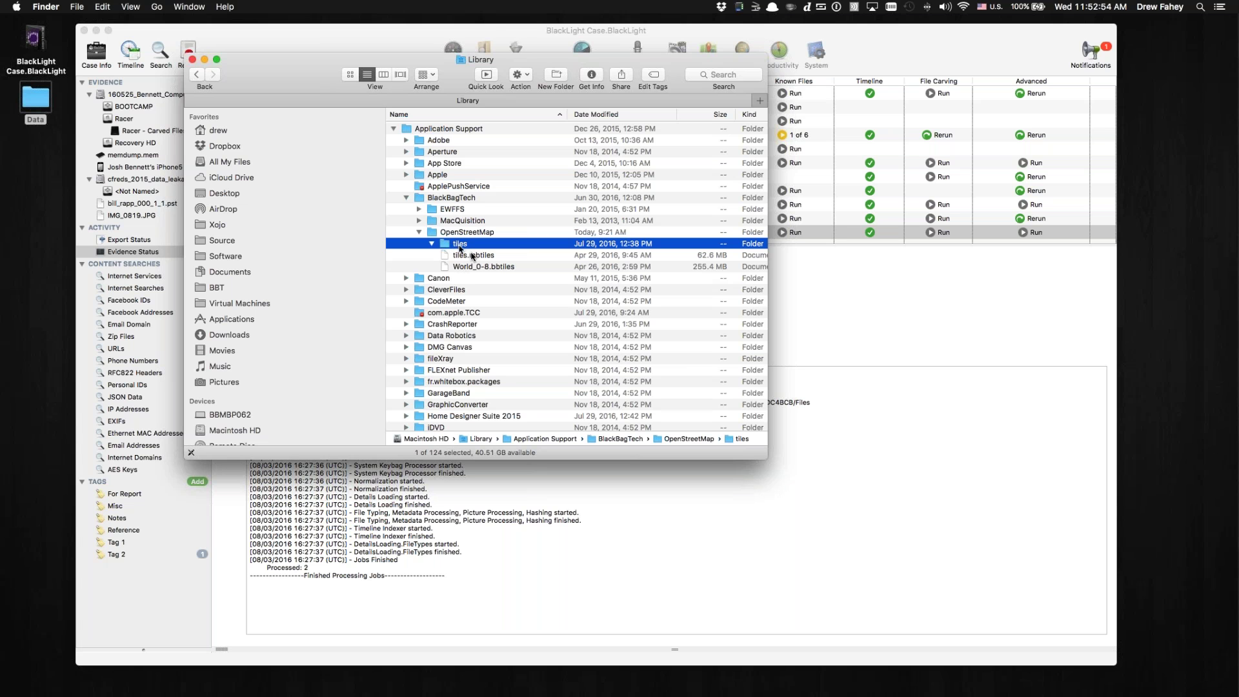
pyautogui.click(490, 268)
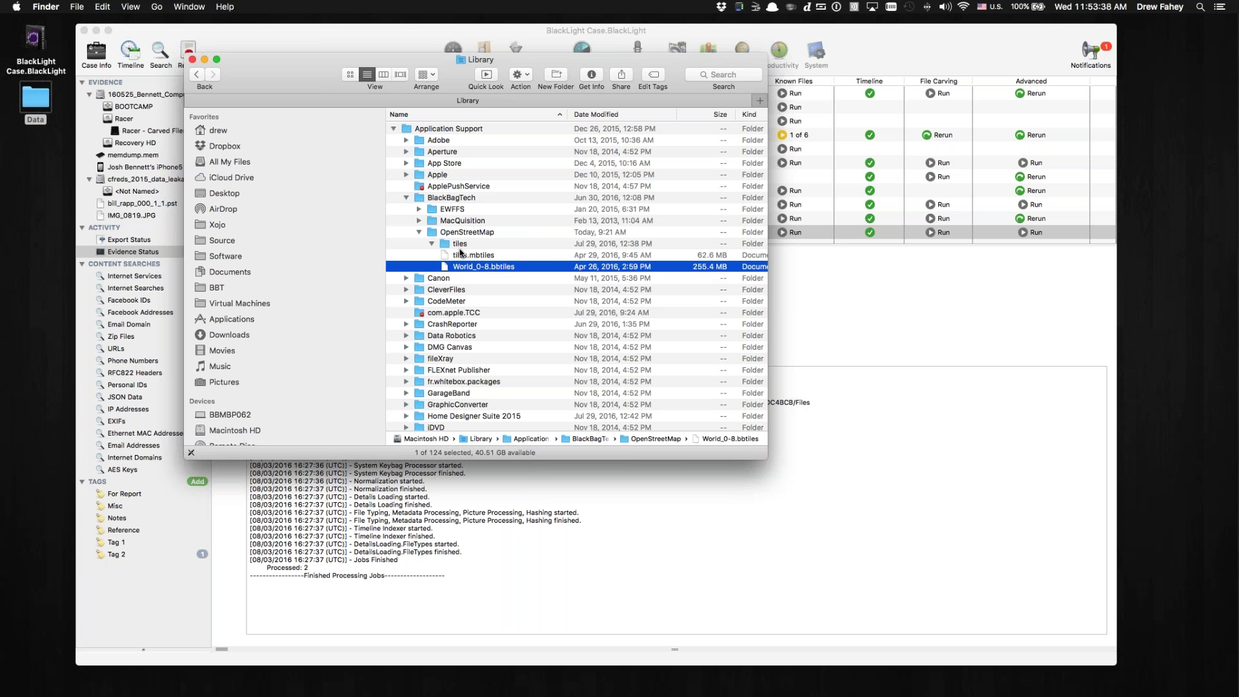
pyautogui.click(191, 60)
pyautogui.click(191, 59)
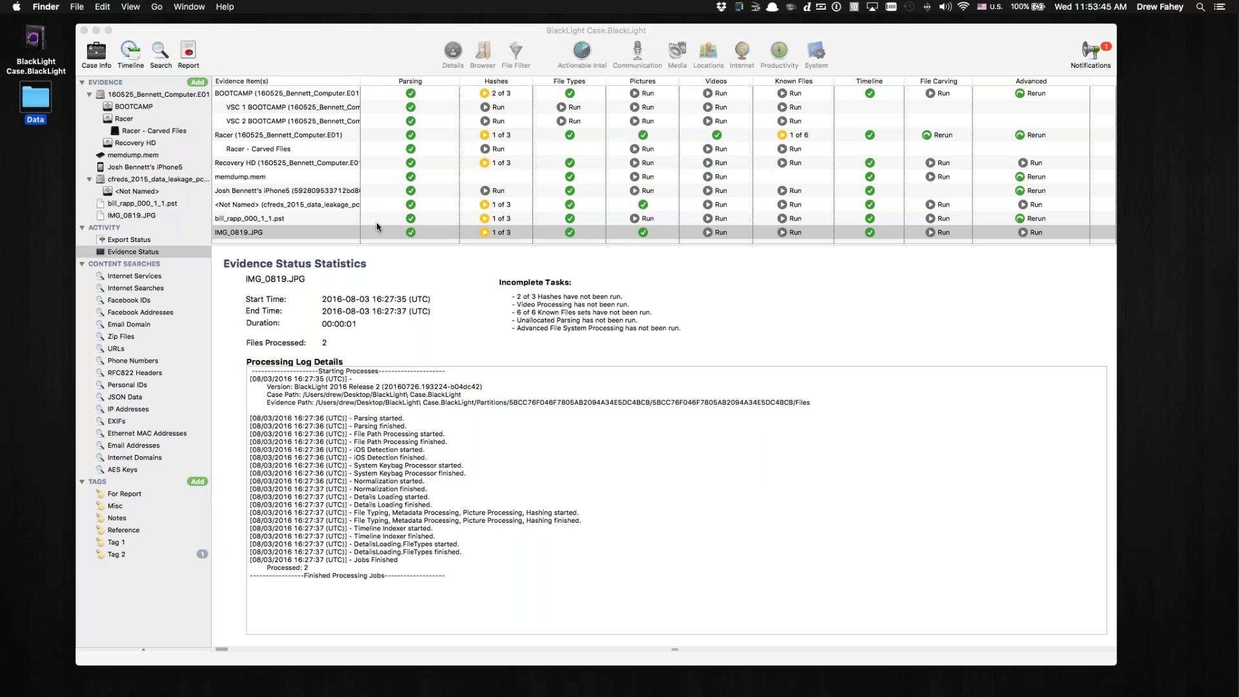
# Switch to BlackLight and display the map location of the IMG_0819.JPG evidence in the file browser view.
pyautogui.click(139, 217)
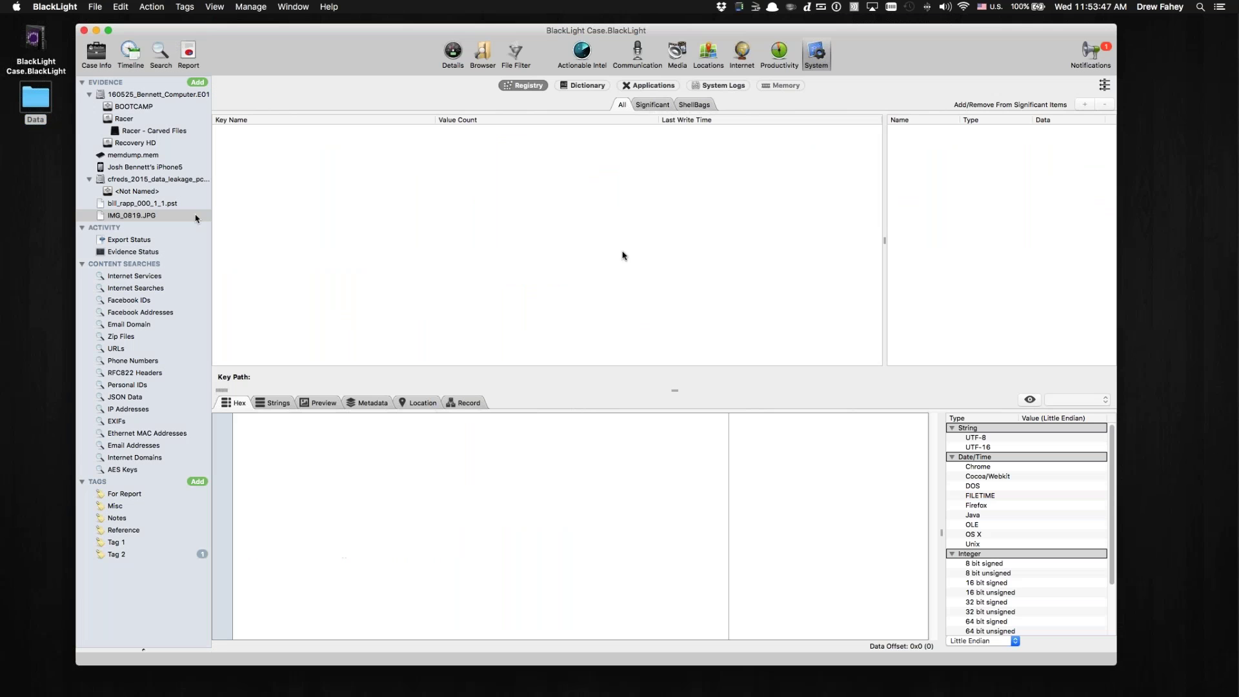
pyautogui.click(484, 58)
pyautogui.click(420, 403)
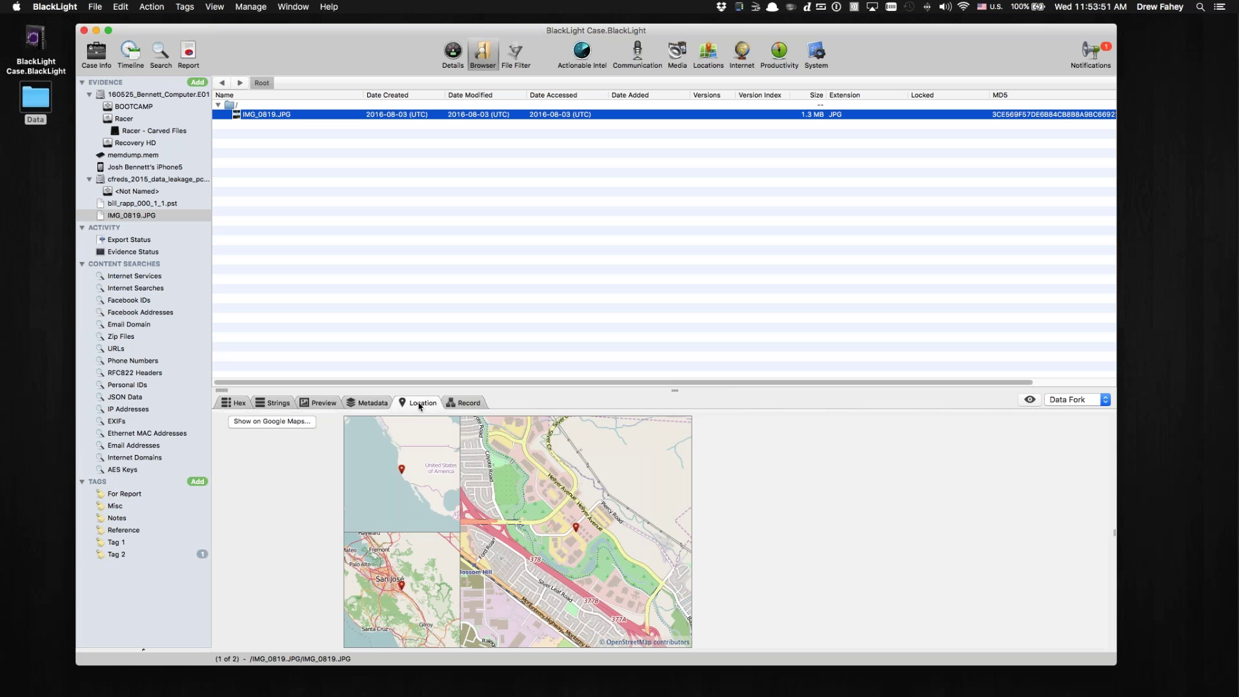